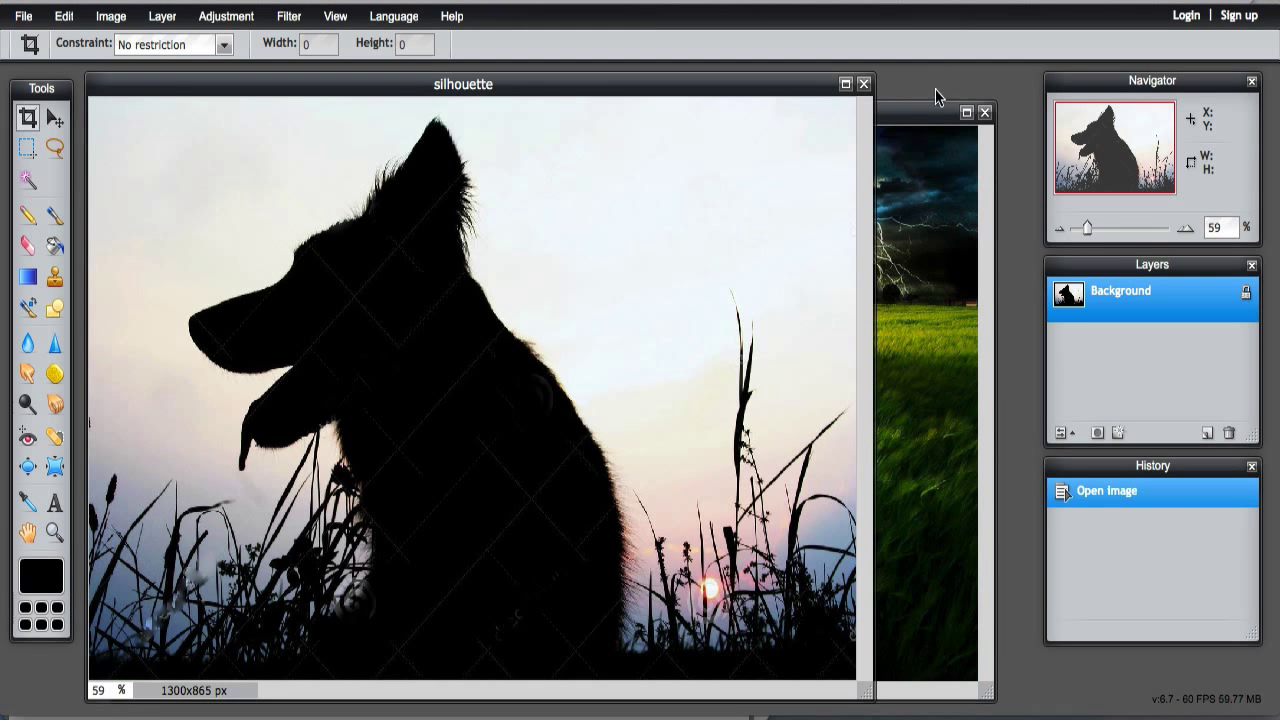
Step: Bring the grass field image window to the front
left_click(912, 116)
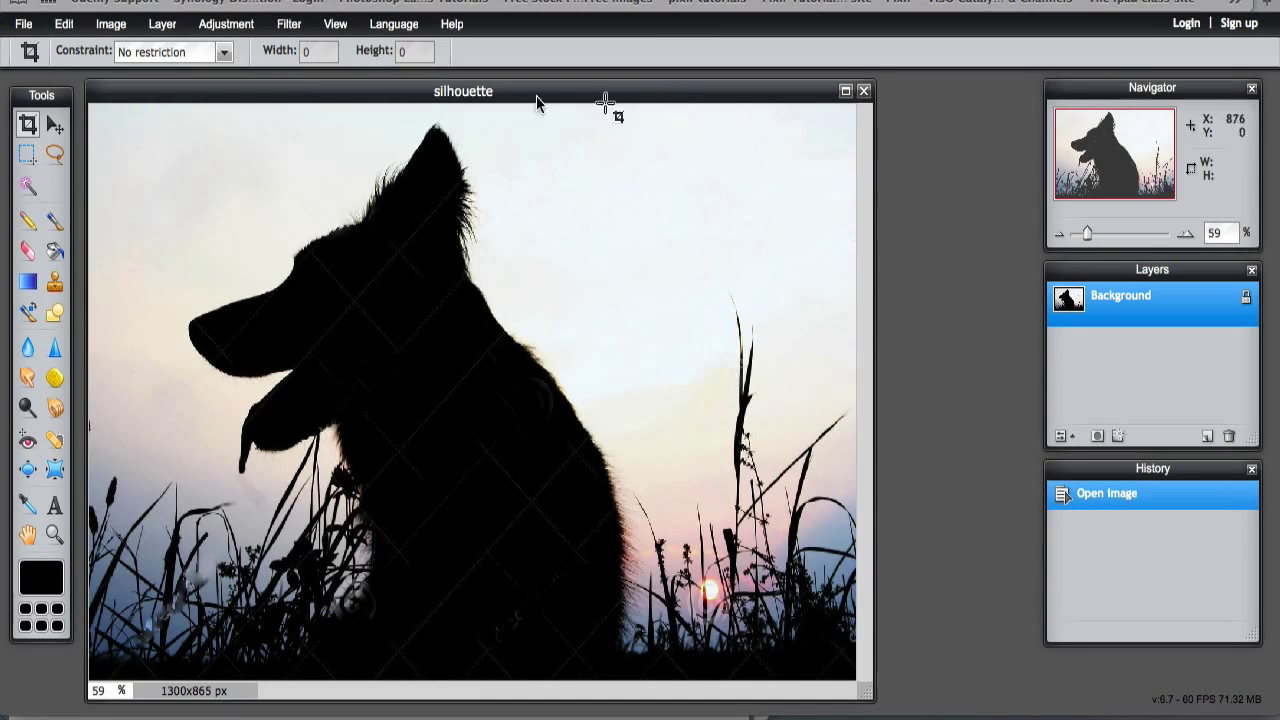
Step: Select all of the 1920x1080 grass field image and copy it to the clipboard
left_click(22, 25)
left_click(28, 72)
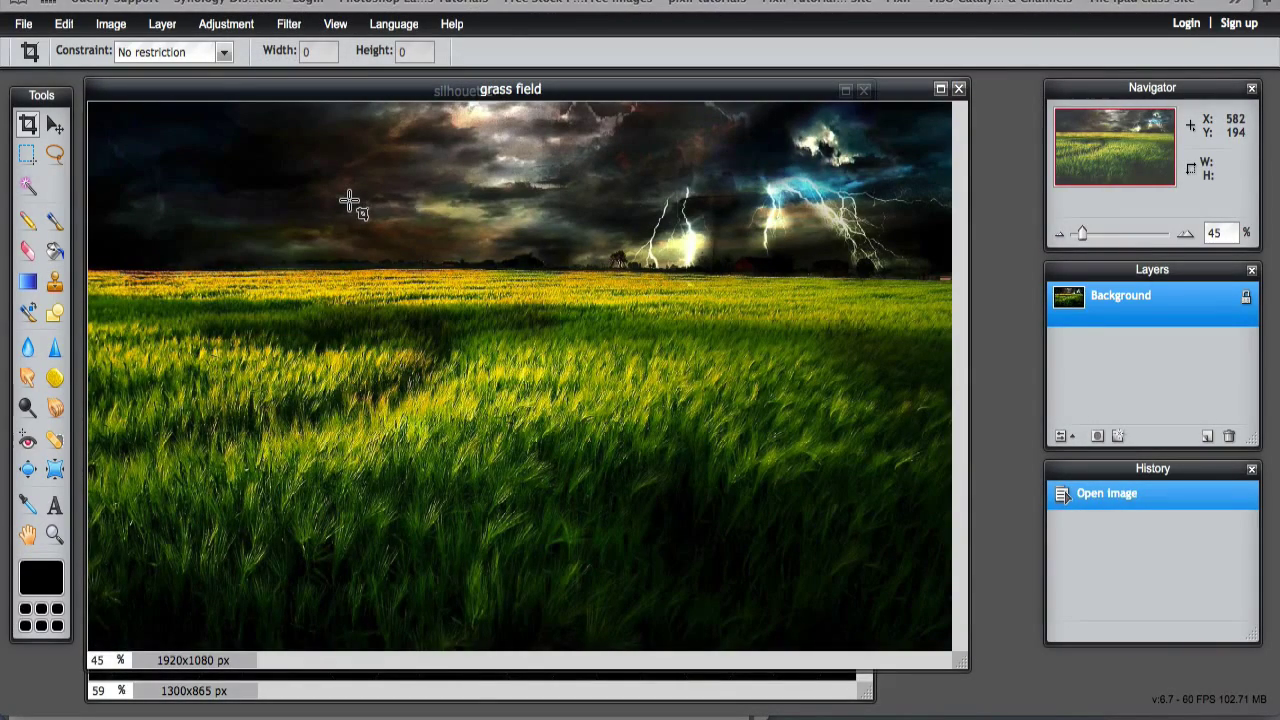
key("ctrl+a")
key("ctrl+d")
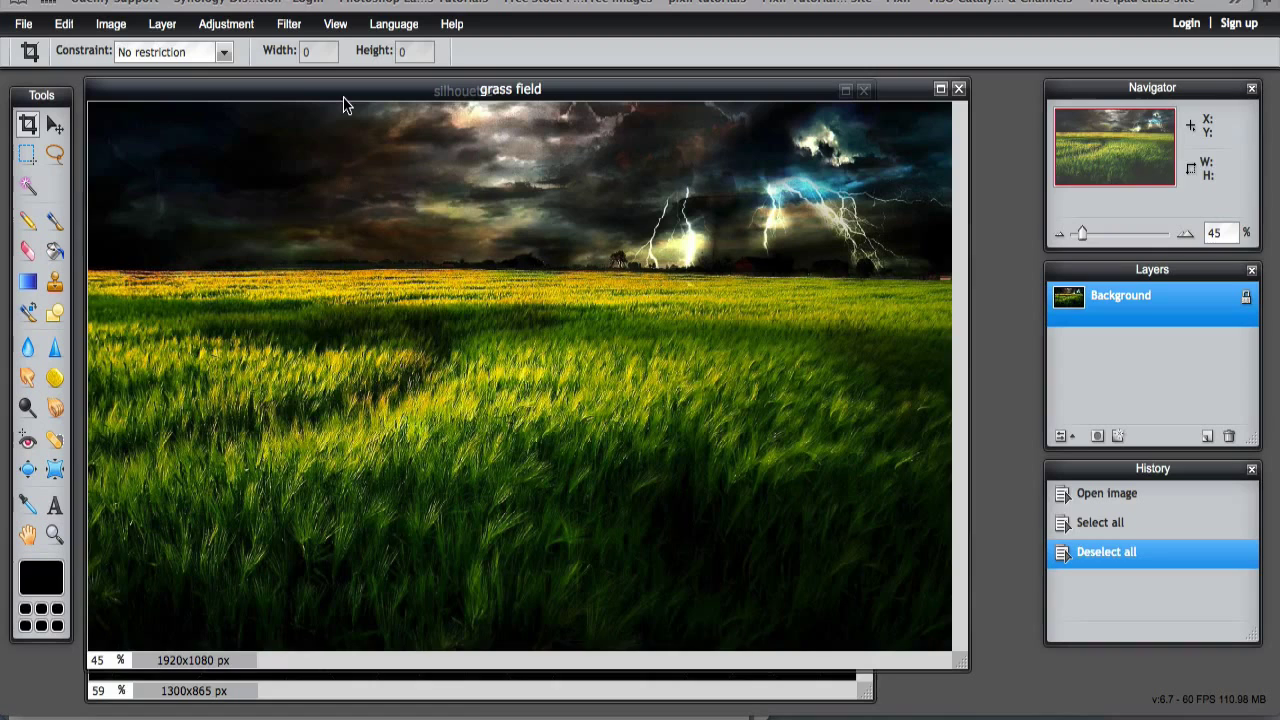
left_click(65, 26)
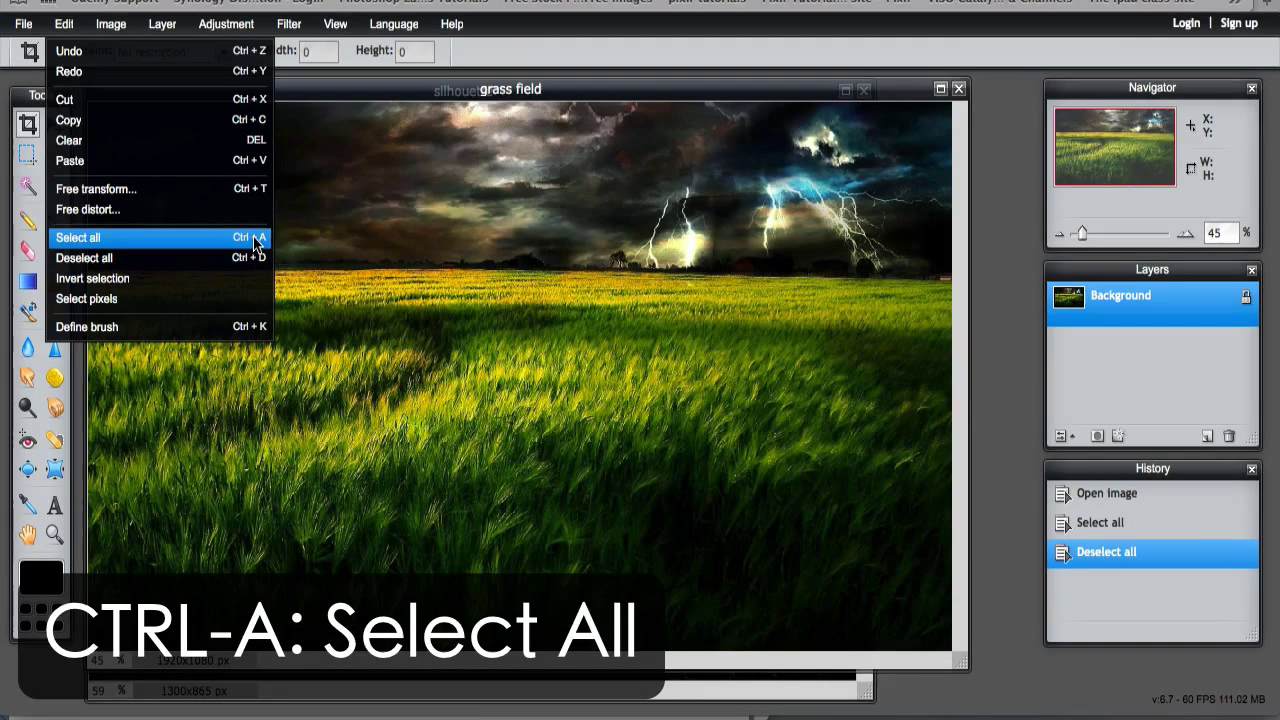
left_click(404, 100)
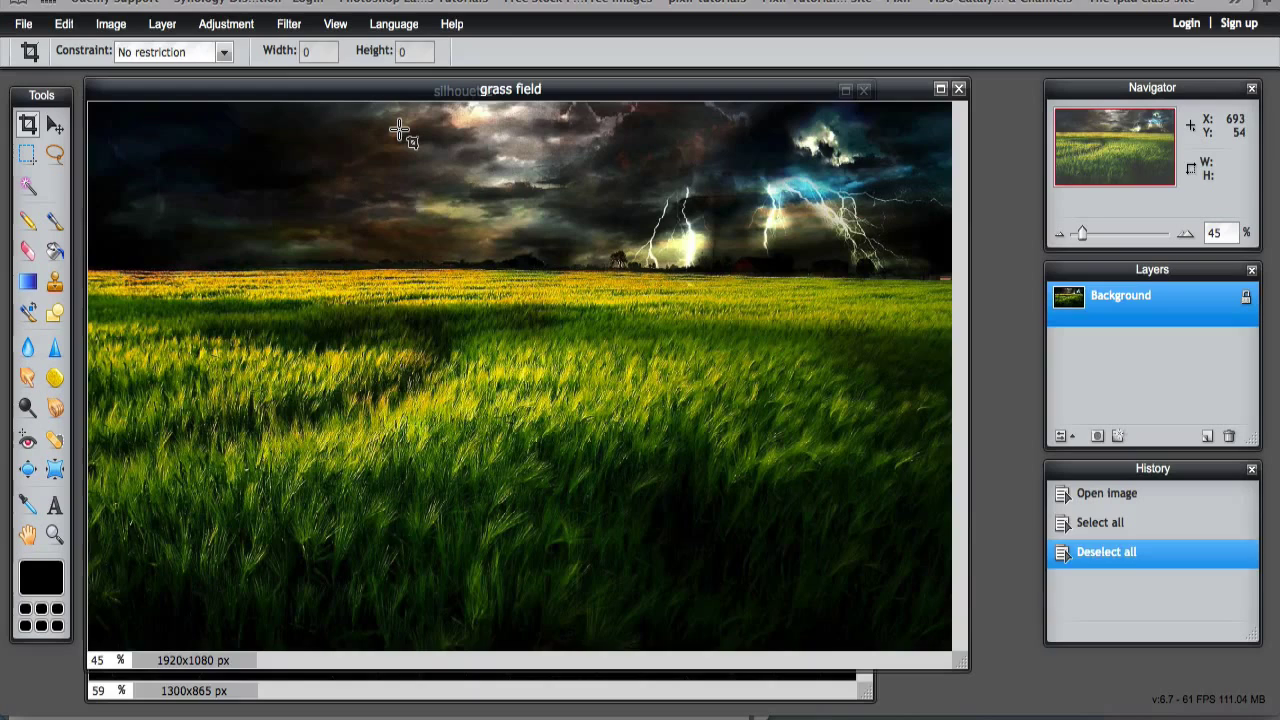
key("ctrl+a")
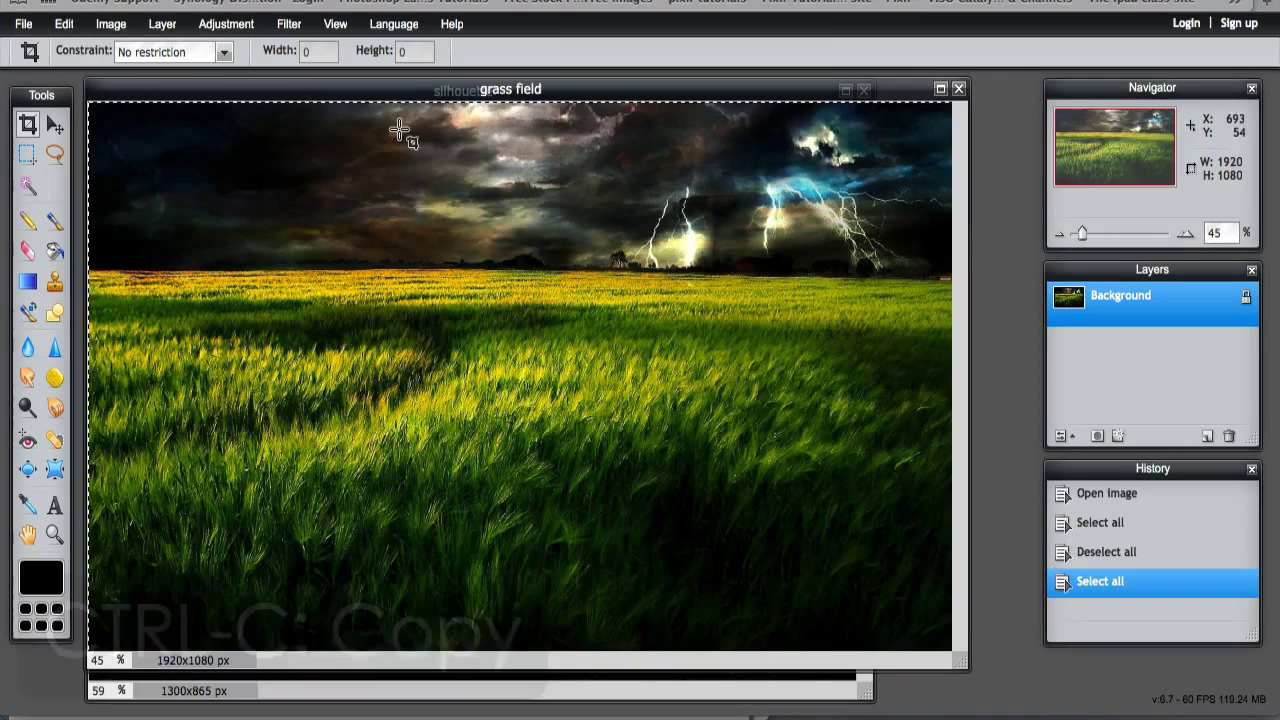
left_click(66, 27)
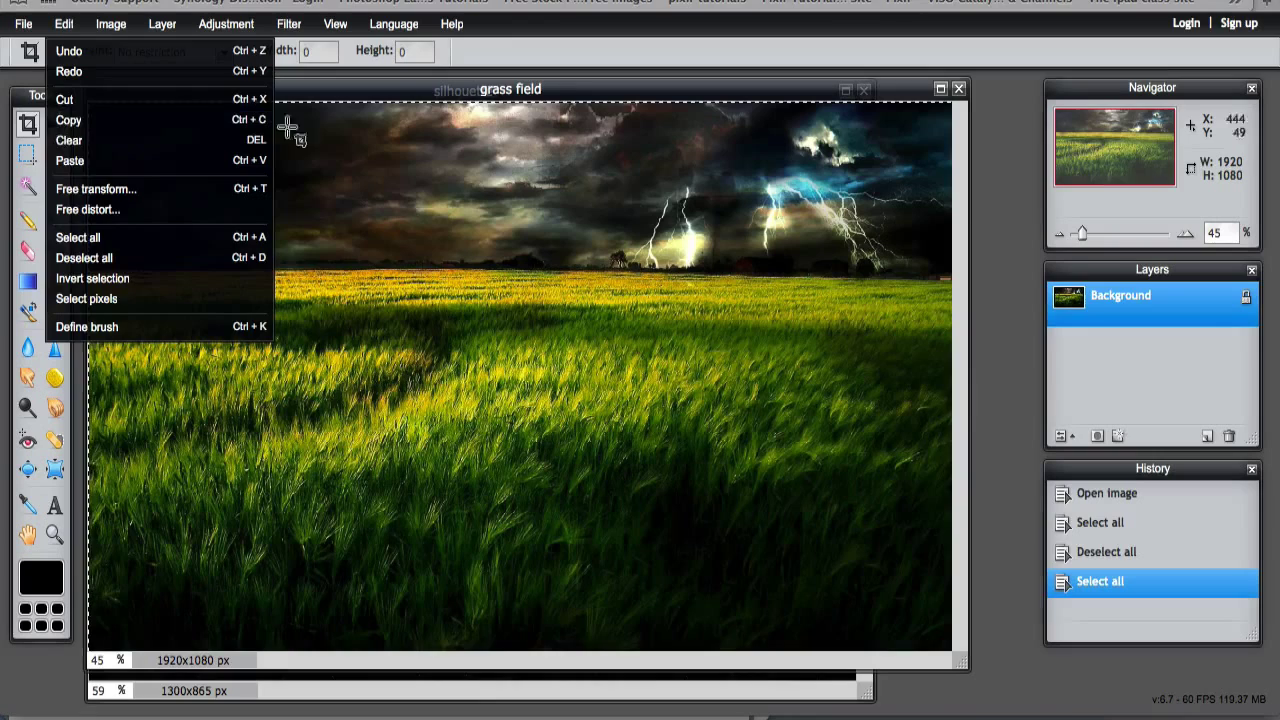
left_click(571, 55)
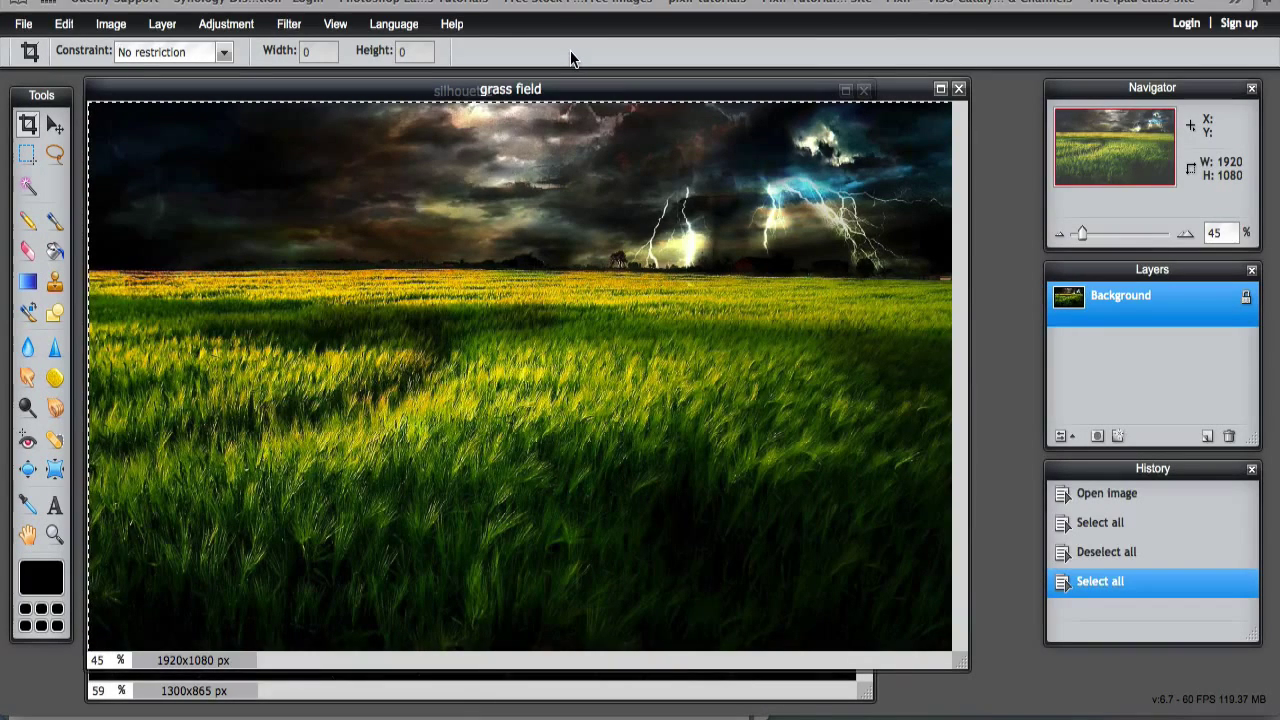
key("ctrl+c")
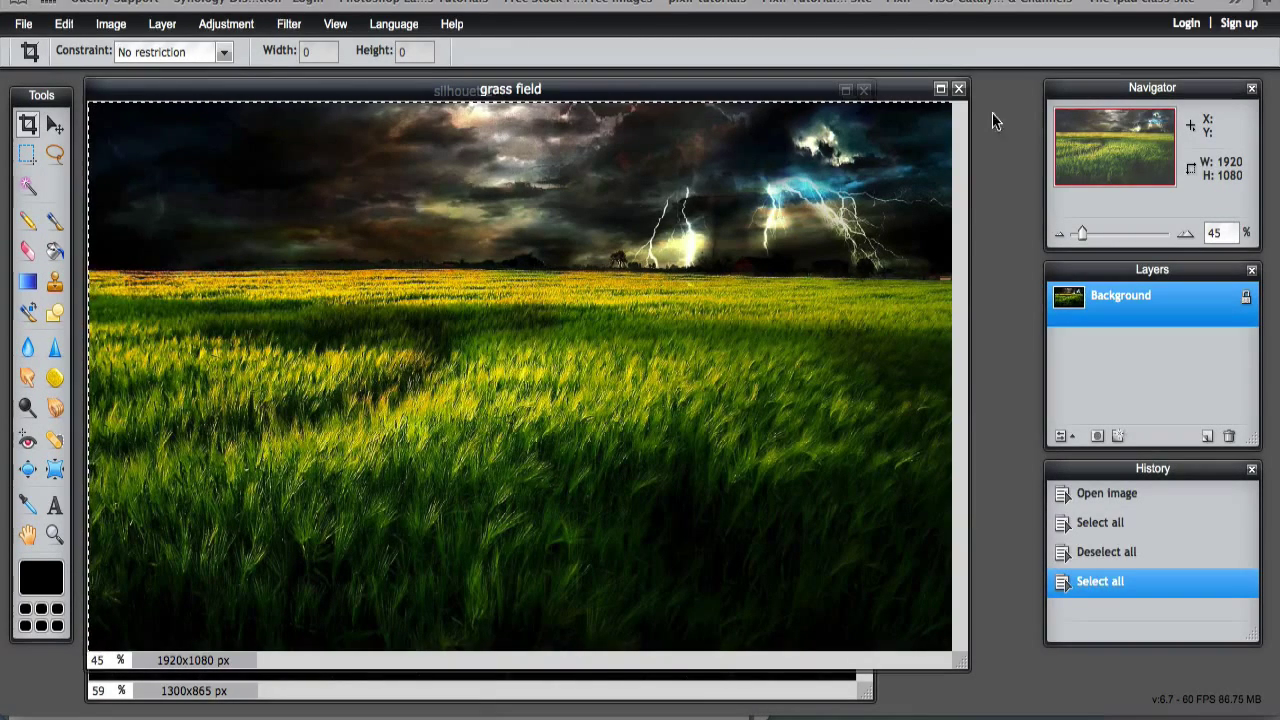
Step: Close the grass field document without saving its changes
left_click(958, 88)
left_click(637, 412)
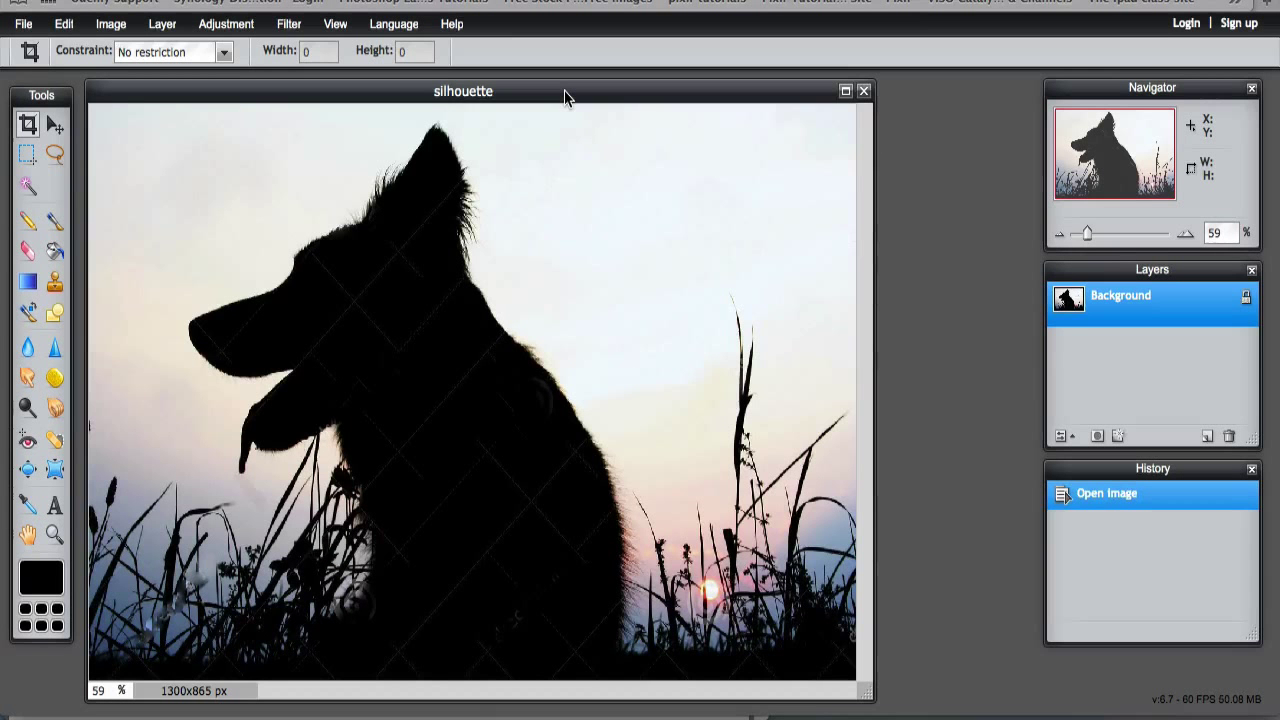
left_click(63, 24)
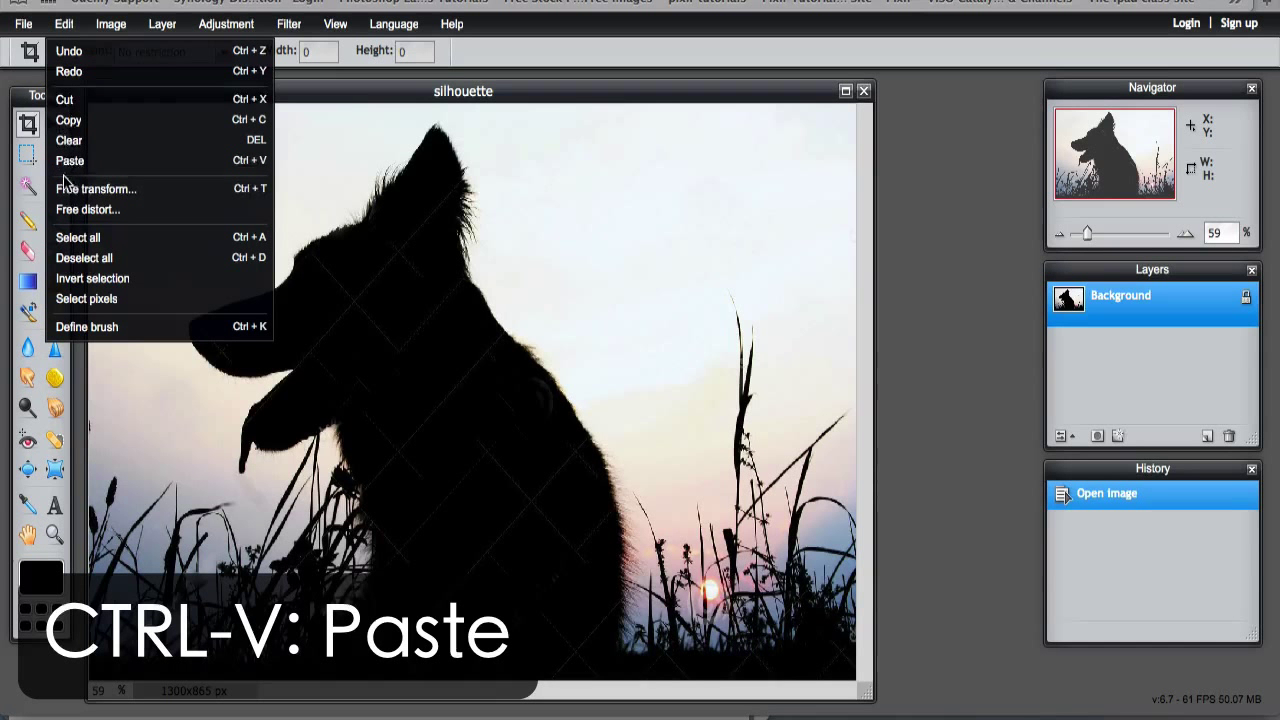
left_click(557, 100)
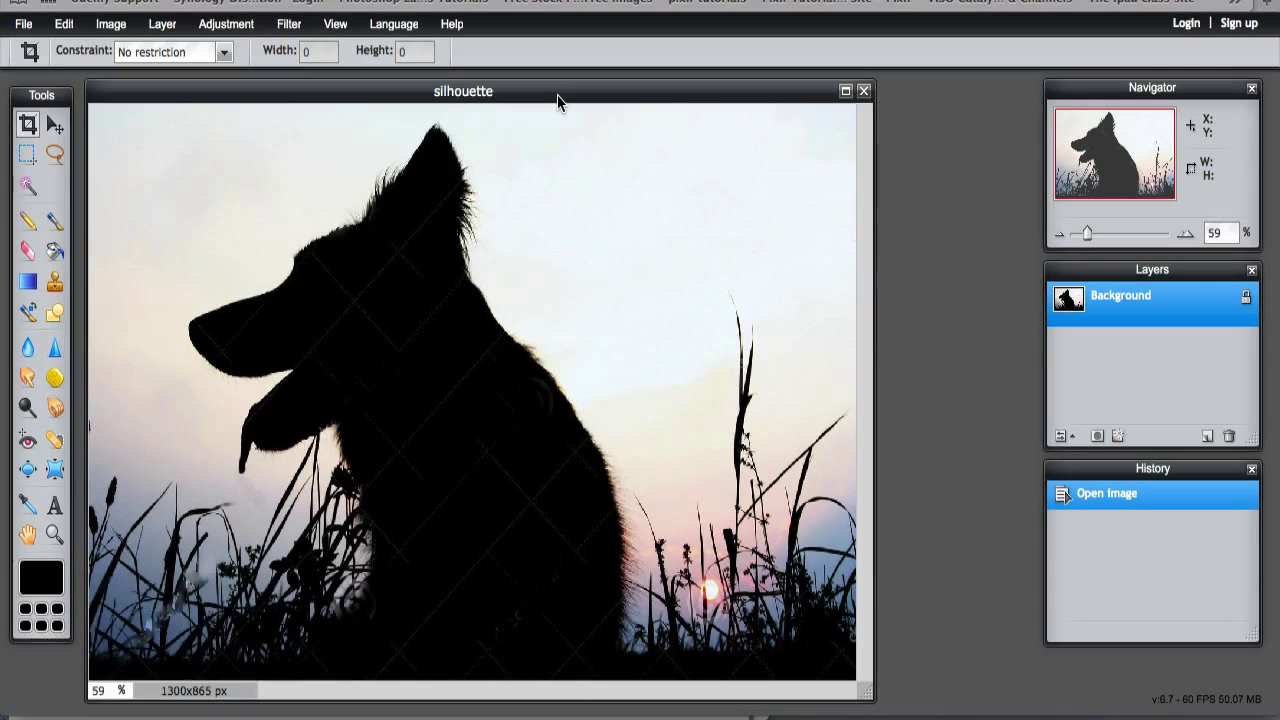
Step: Paste the grass field into the silhouette as Layer 1 and start Free transform
key("ctrl+v")
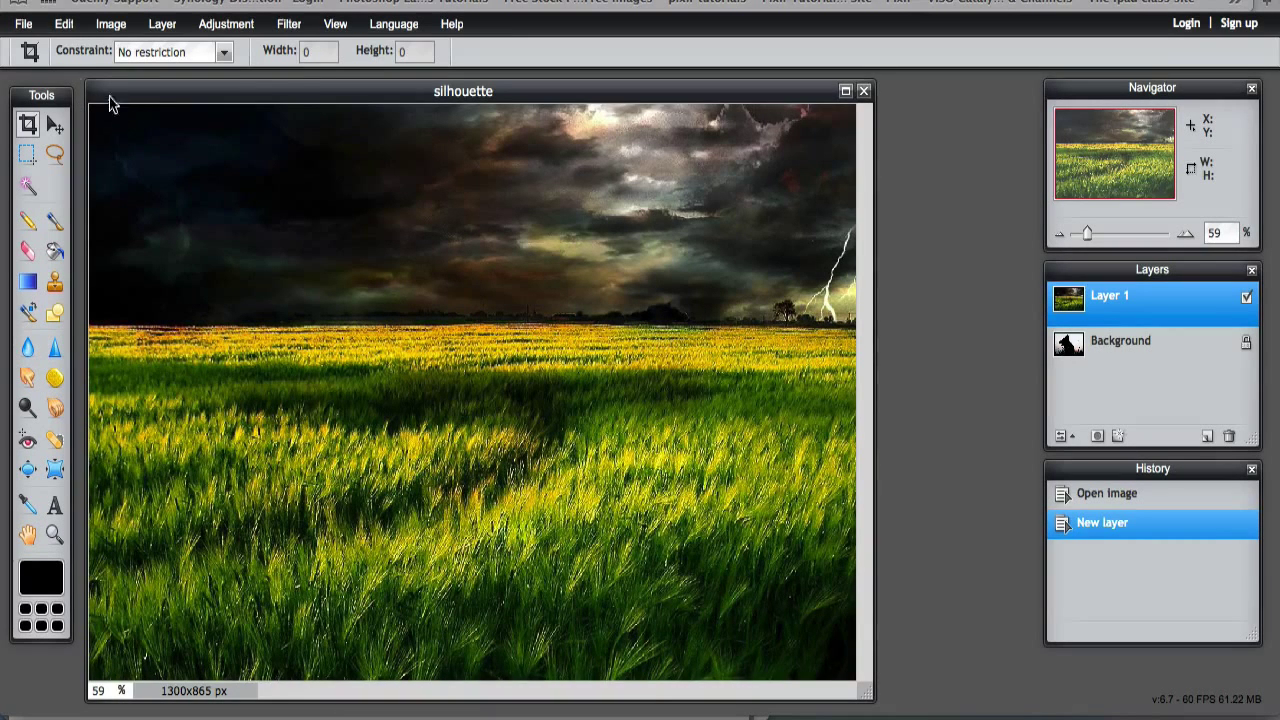
left_click(63, 28)
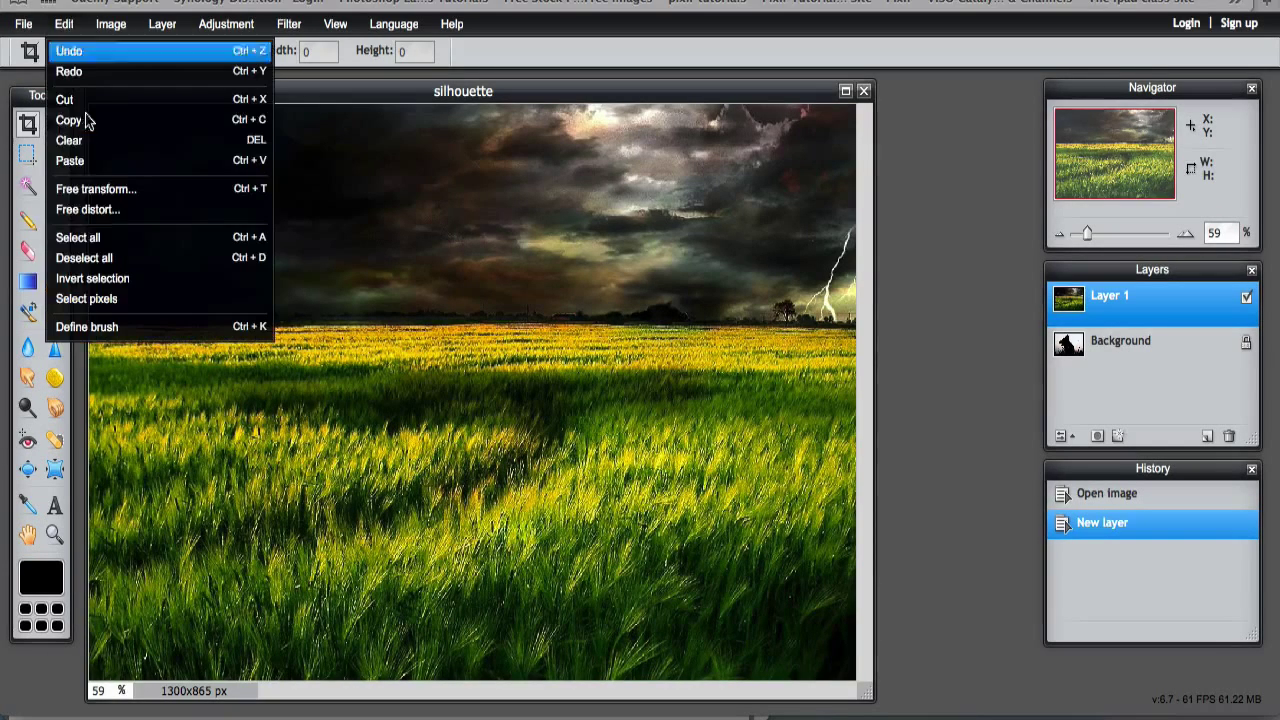
left_click(88, 188)
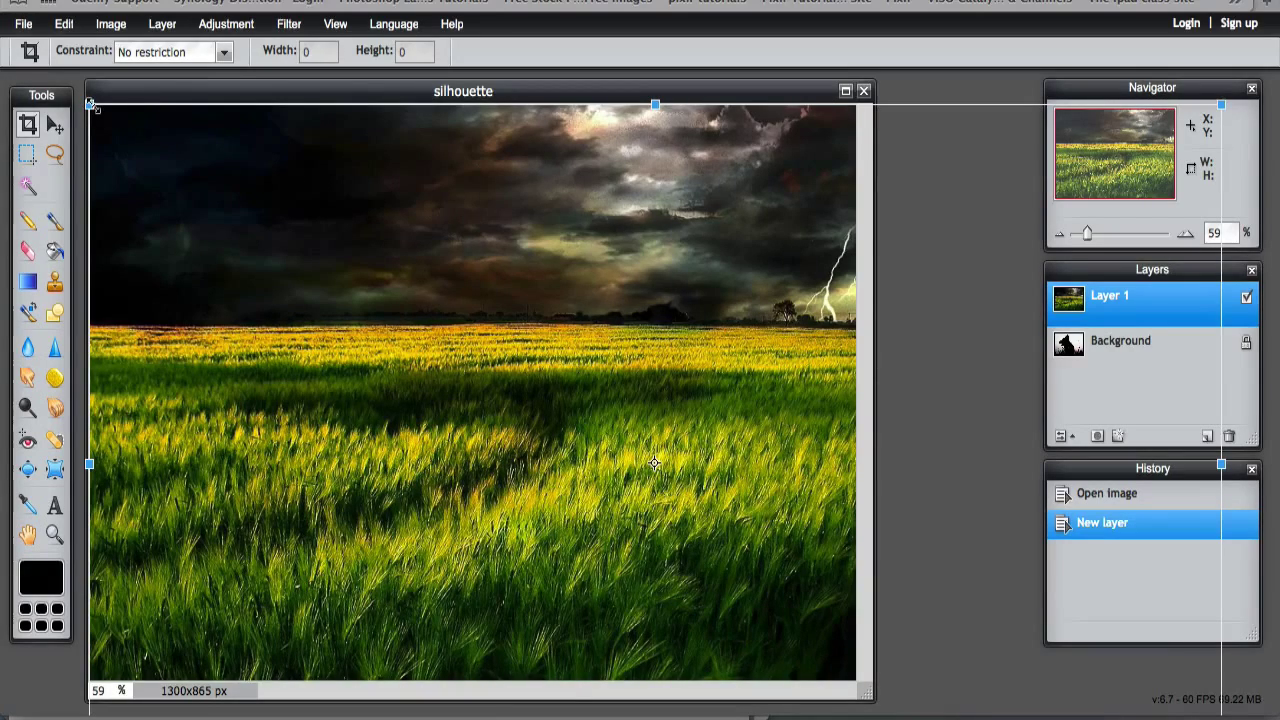
Step: Scale and stretch the grass layer over the full 1300x865 canvas and apply the transform
left_click_drag(92, 106, 227, 246)
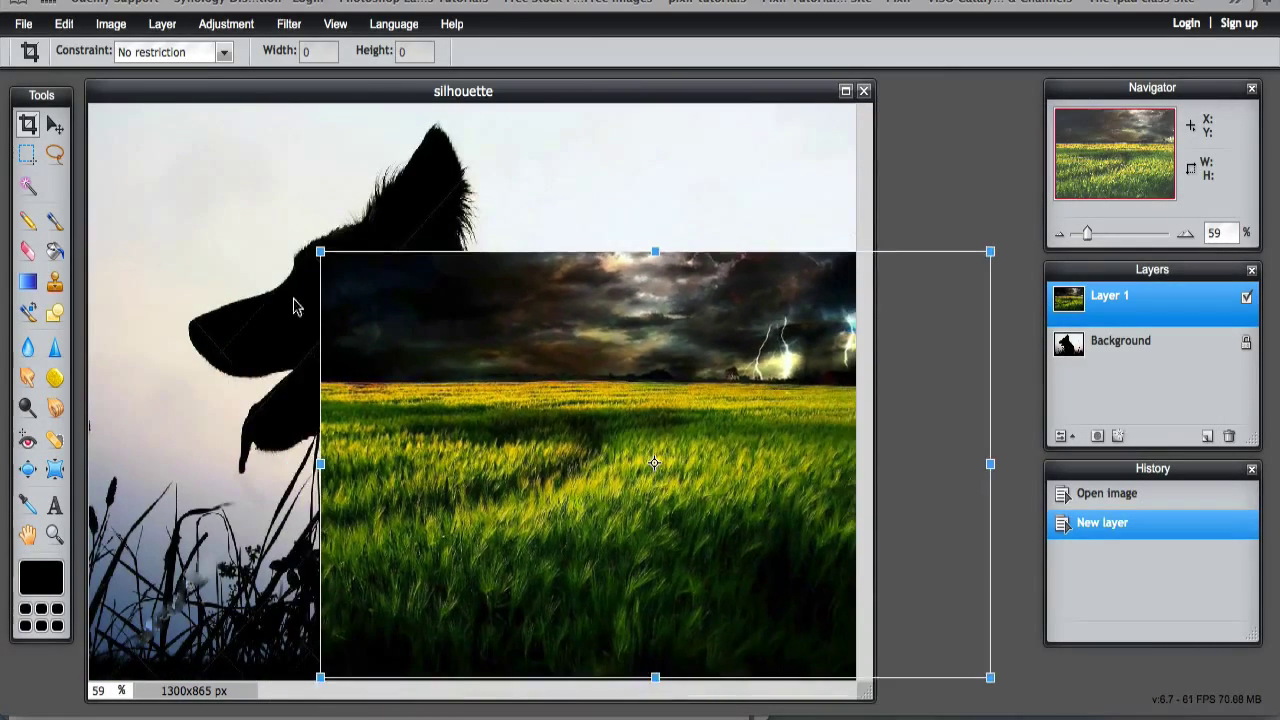
left_click_drag(440, 392, 213, 250)
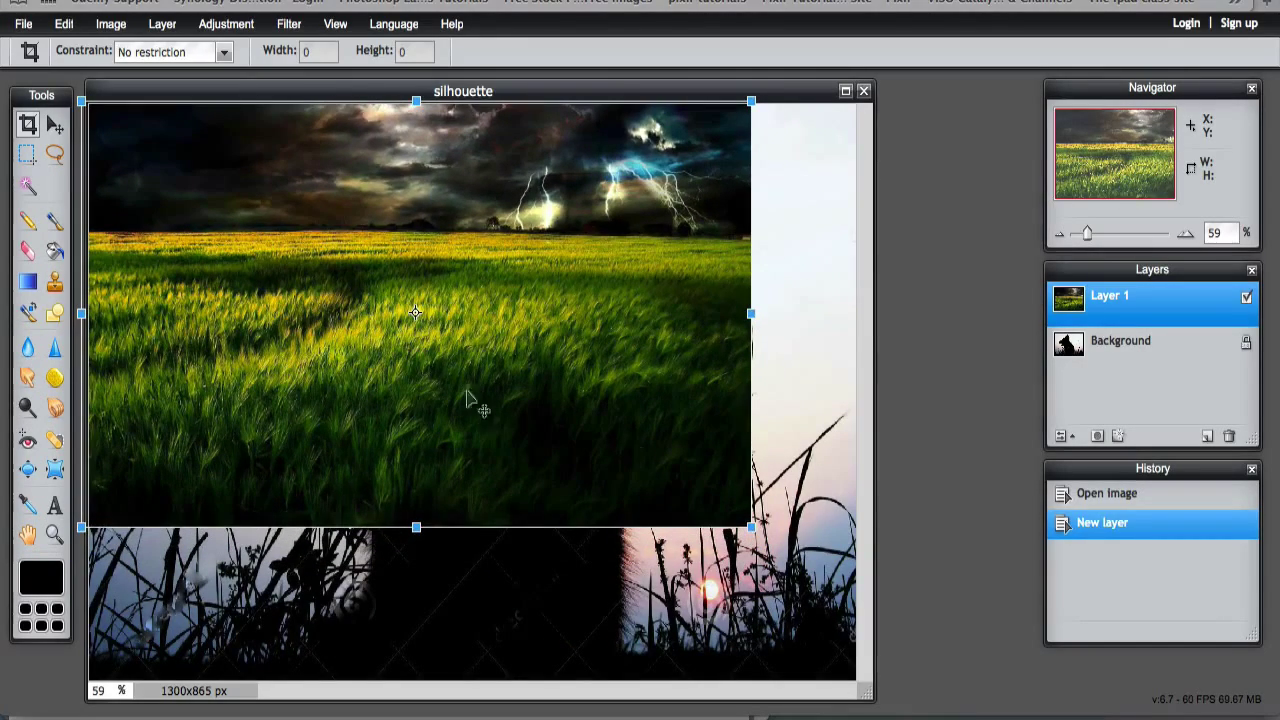
left_click_drag(748, 522, 800, 500)
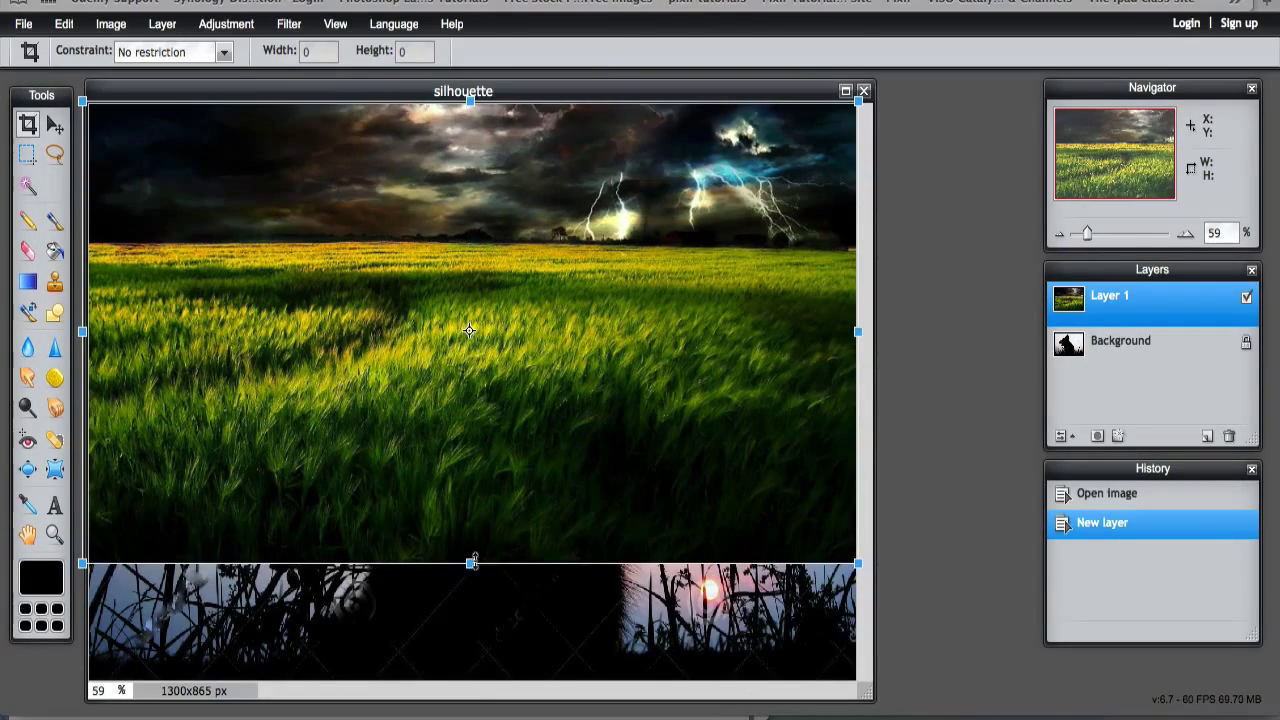
left_click_drag(470, 563, 560, 640)
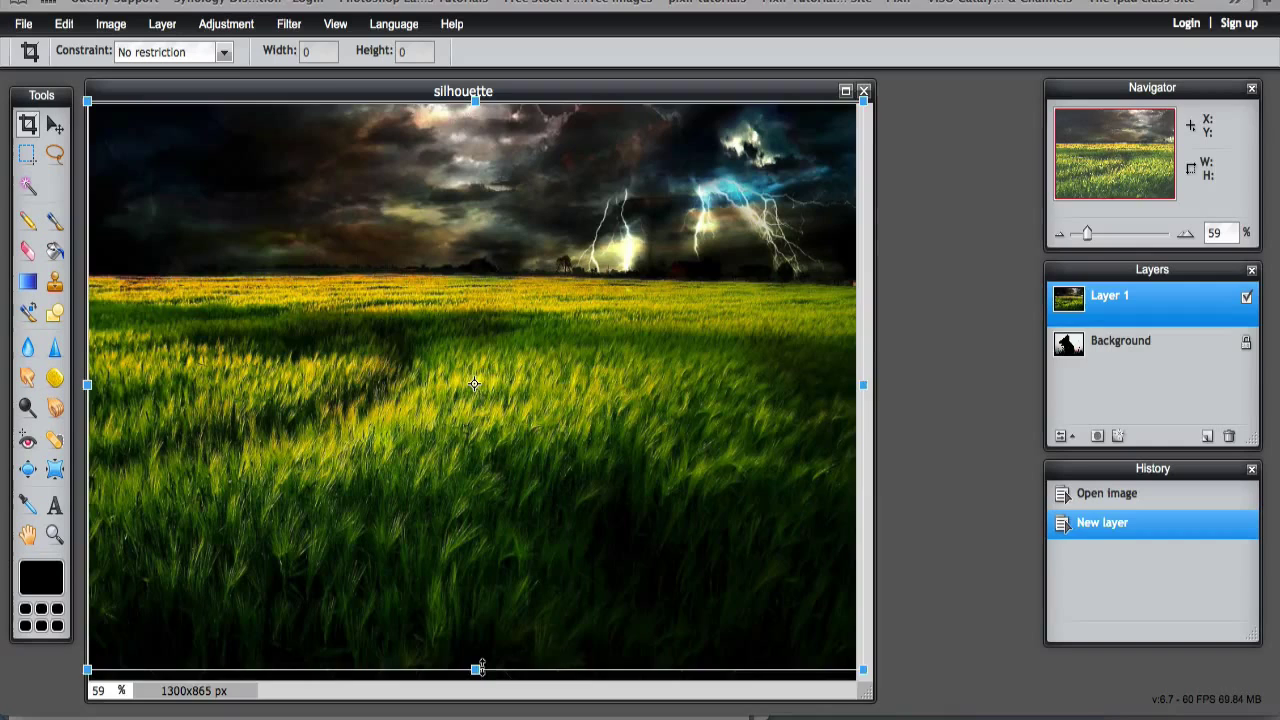
left_click_drag(478, 668, 475, 681)
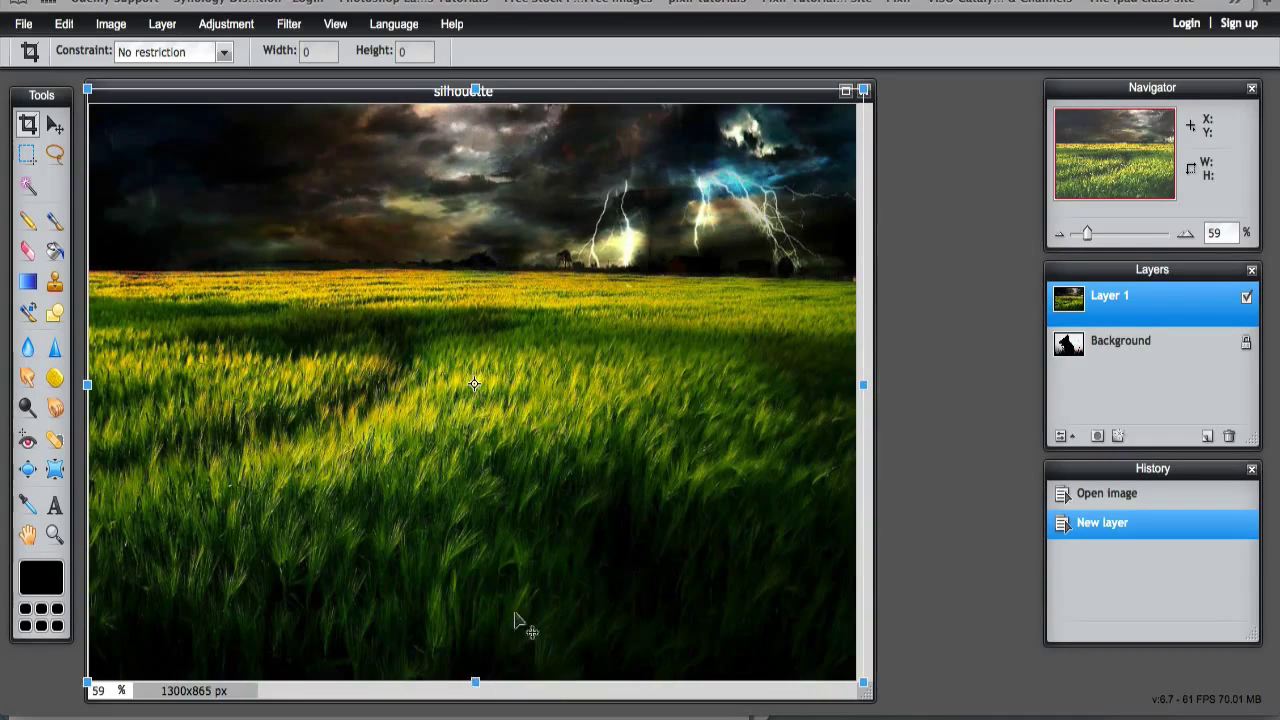
left_click(926, 336)
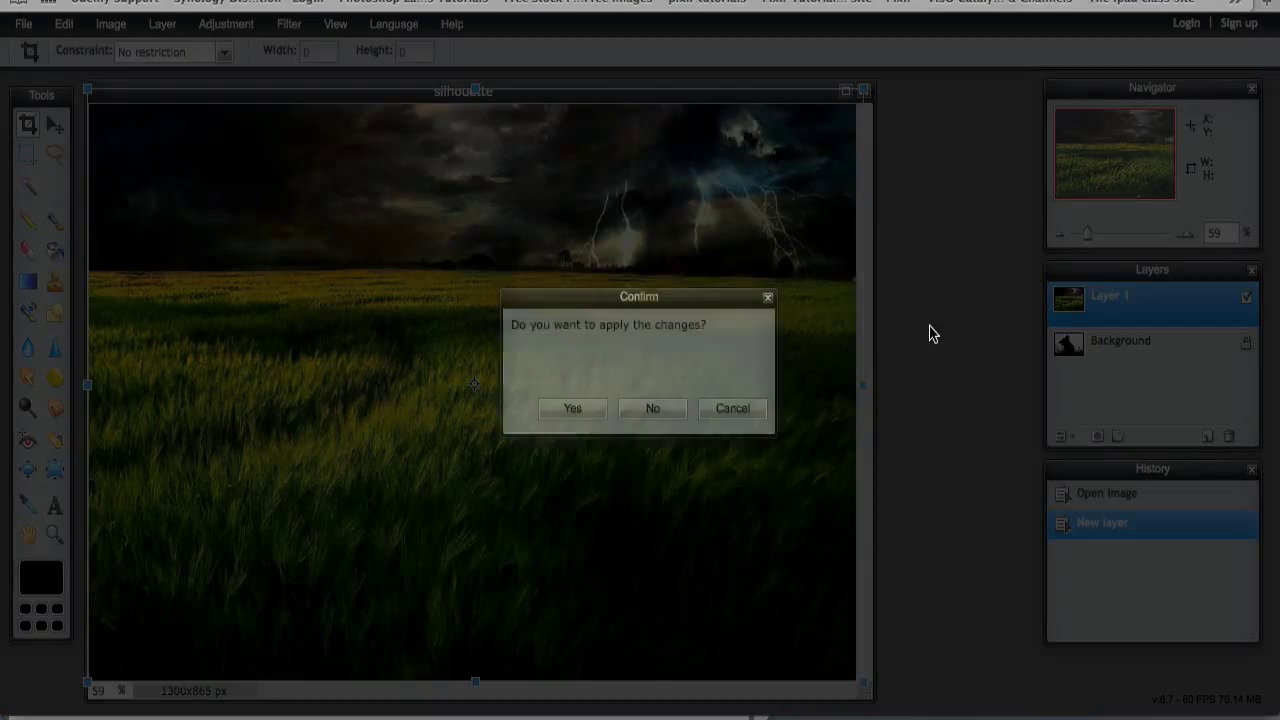
left_click(576, 412)
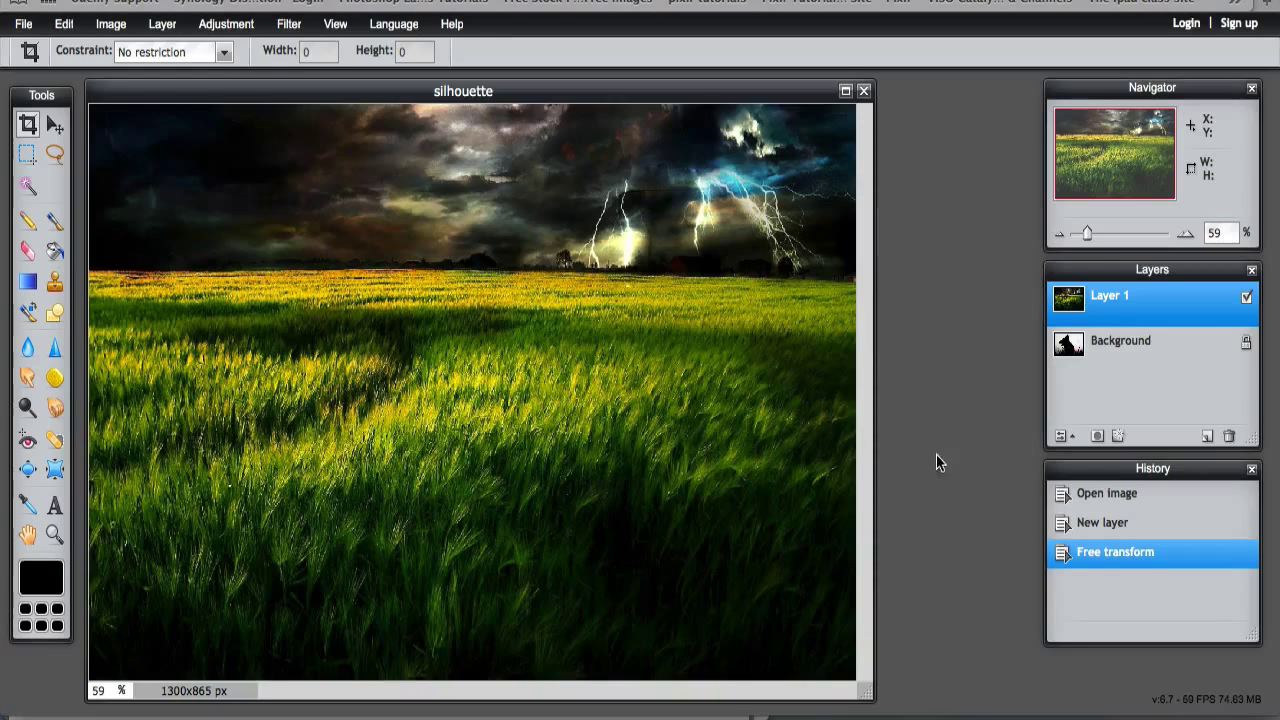
Step: Unlock the dog background into Layer 0 and hide the grass Layer 1
left_click(1248, 350)
left_click(1248, 350)
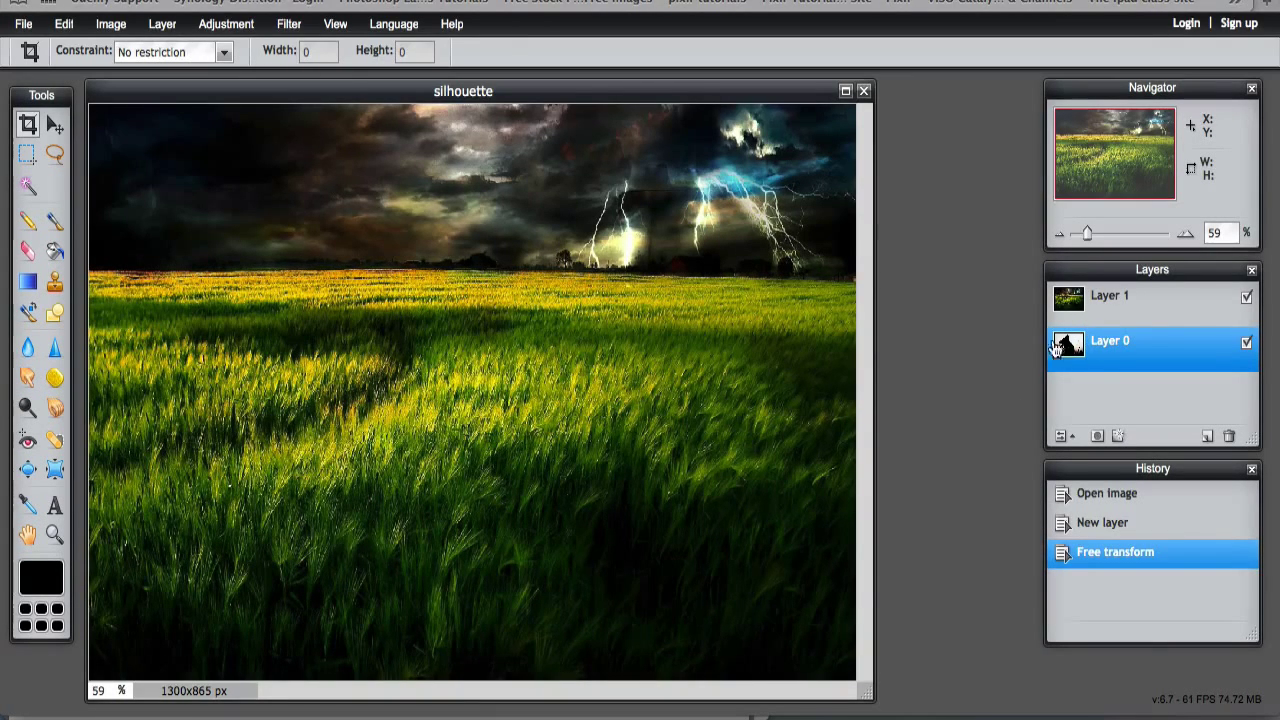
left_click(1246, 298)
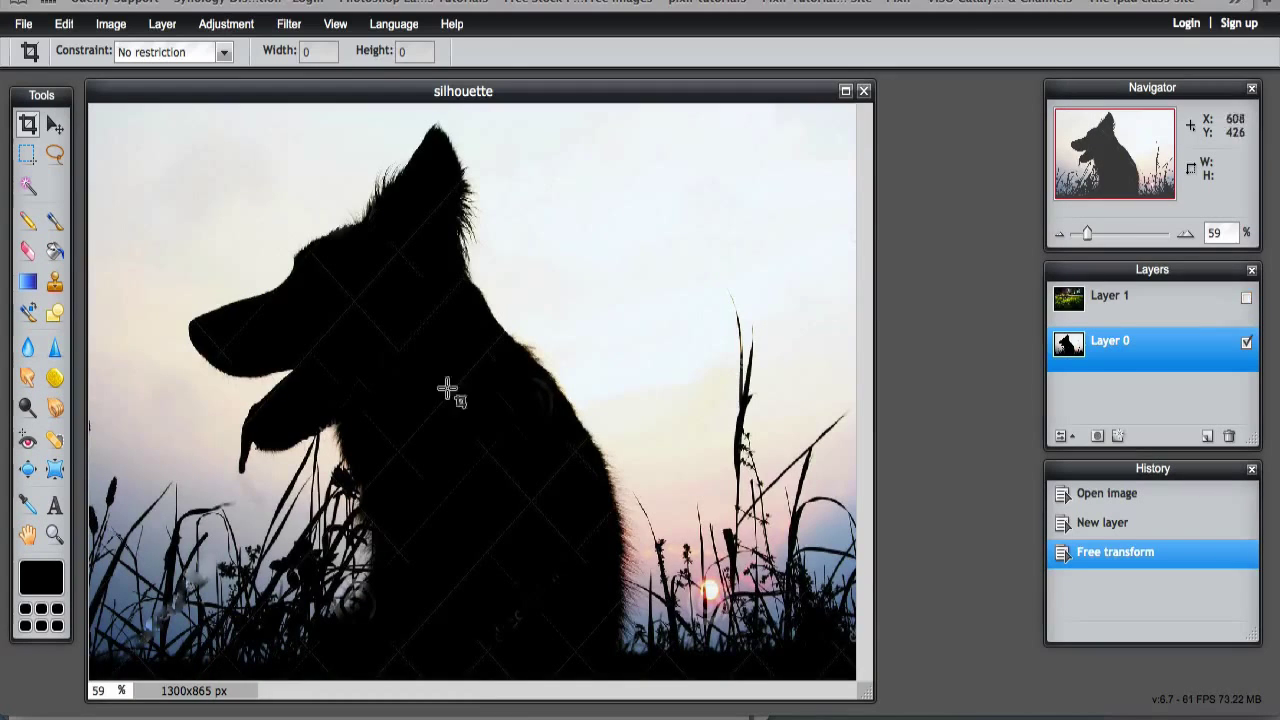
Step: Move the dog silhouette layer into place, then show and select Layer 1 again
left_click(55, 124)
mouse_move(324, 348)
left_mouse_down()
mouse_move(447, 360)
mouse_move(449, 430)
mouse_move(312, 412)
mouse_move(403, 366)
mouse_move(350, 410)
mouse_move(288, 350)
mouse_move(315, 345)
left_mouse_up()
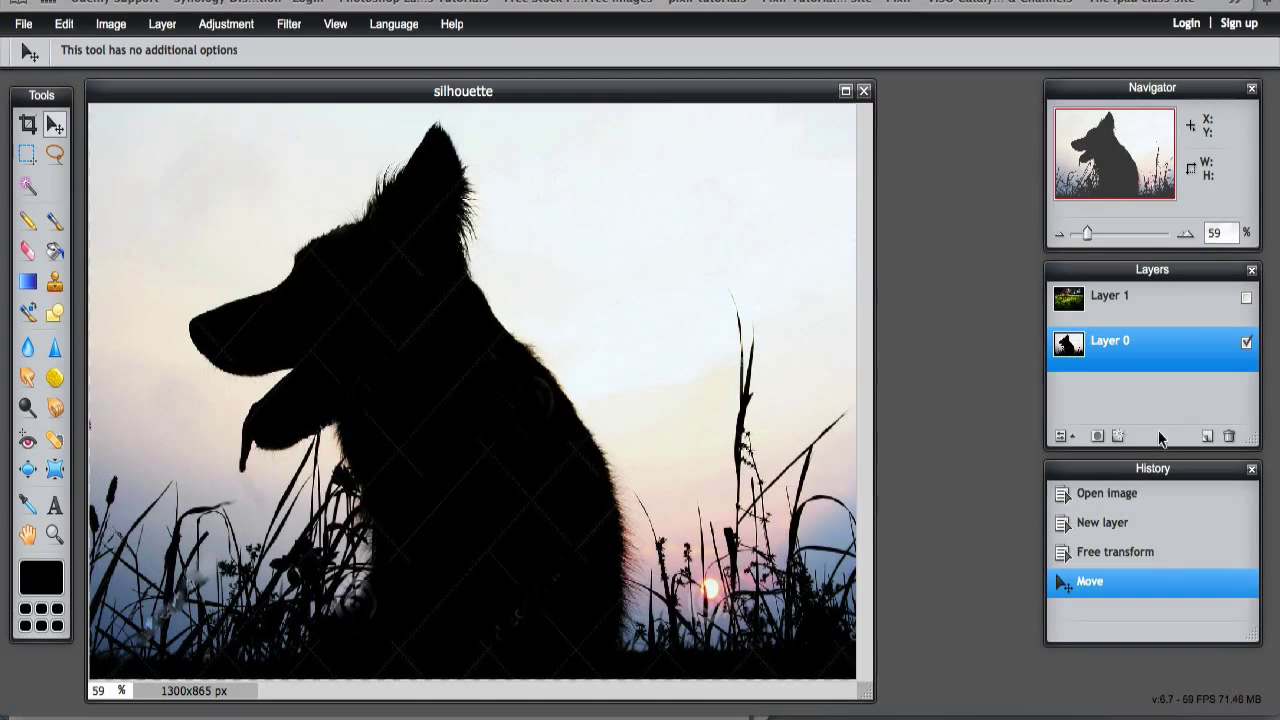
left_click(1246, 298)
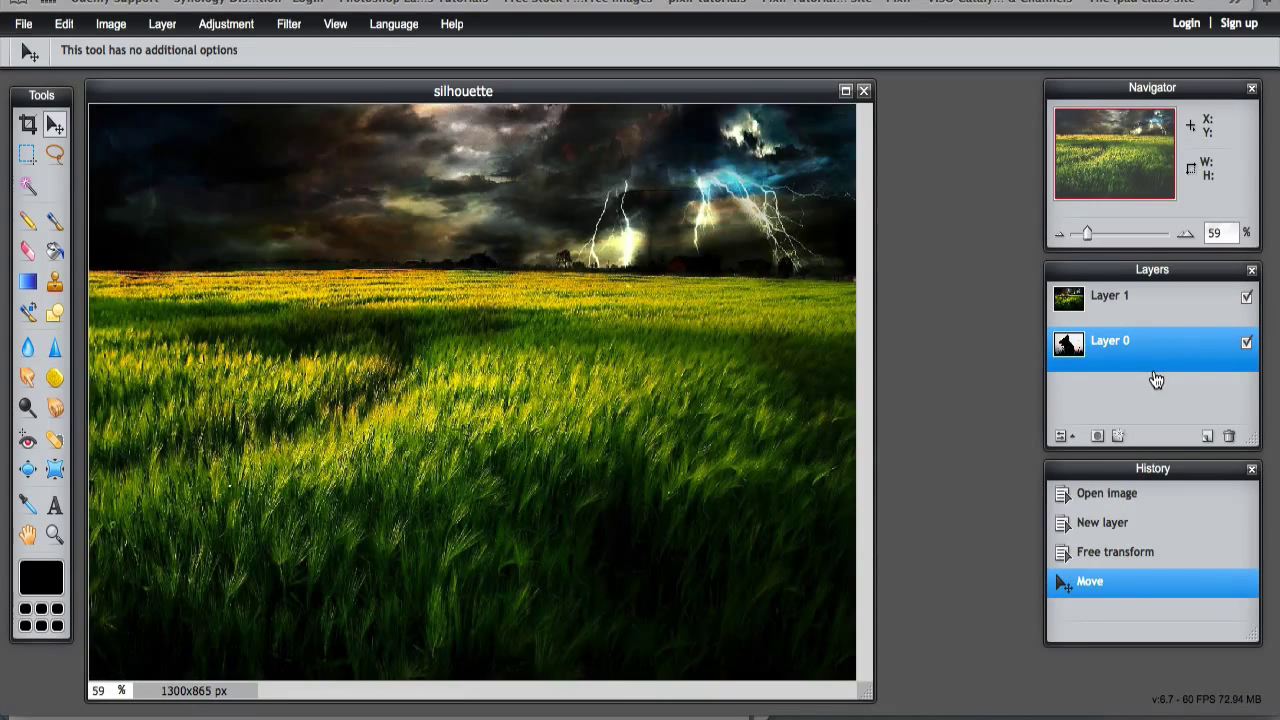
left_click(1075, 318)
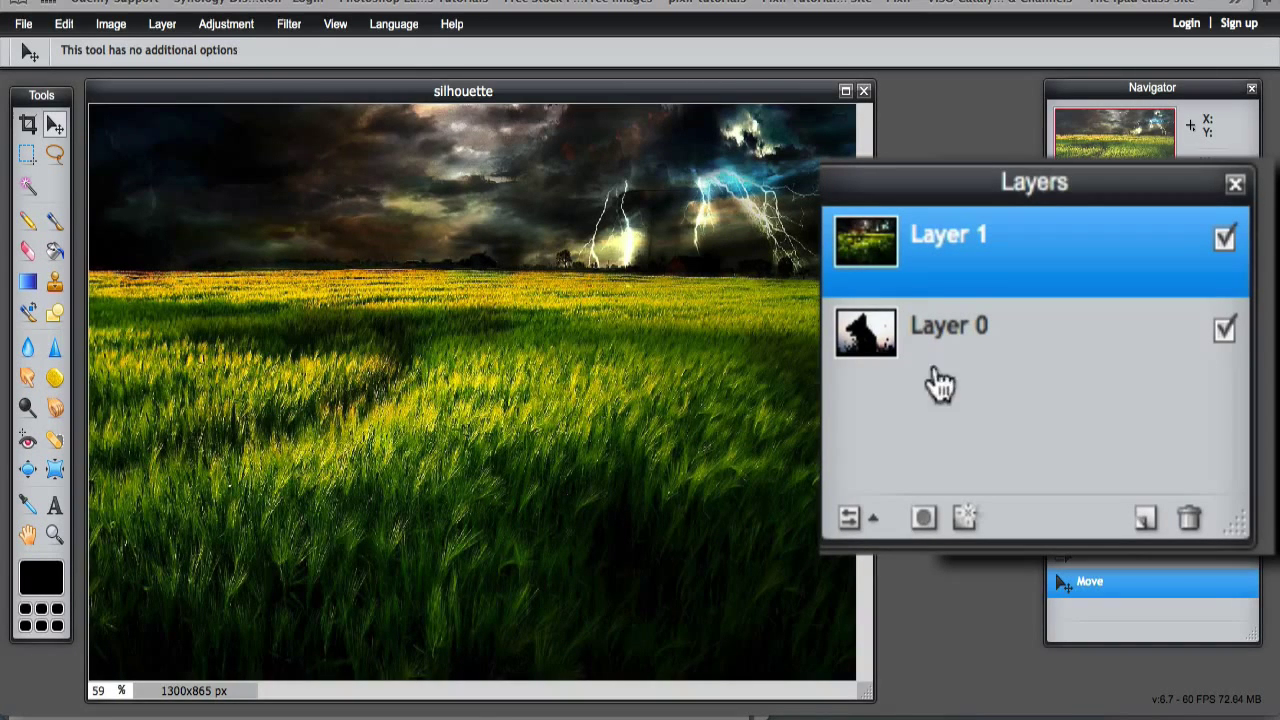
Step: Set Layer 1's blend mode to Subtract and keep its opacity at 100 after testing lower values
left_click(873, 517)
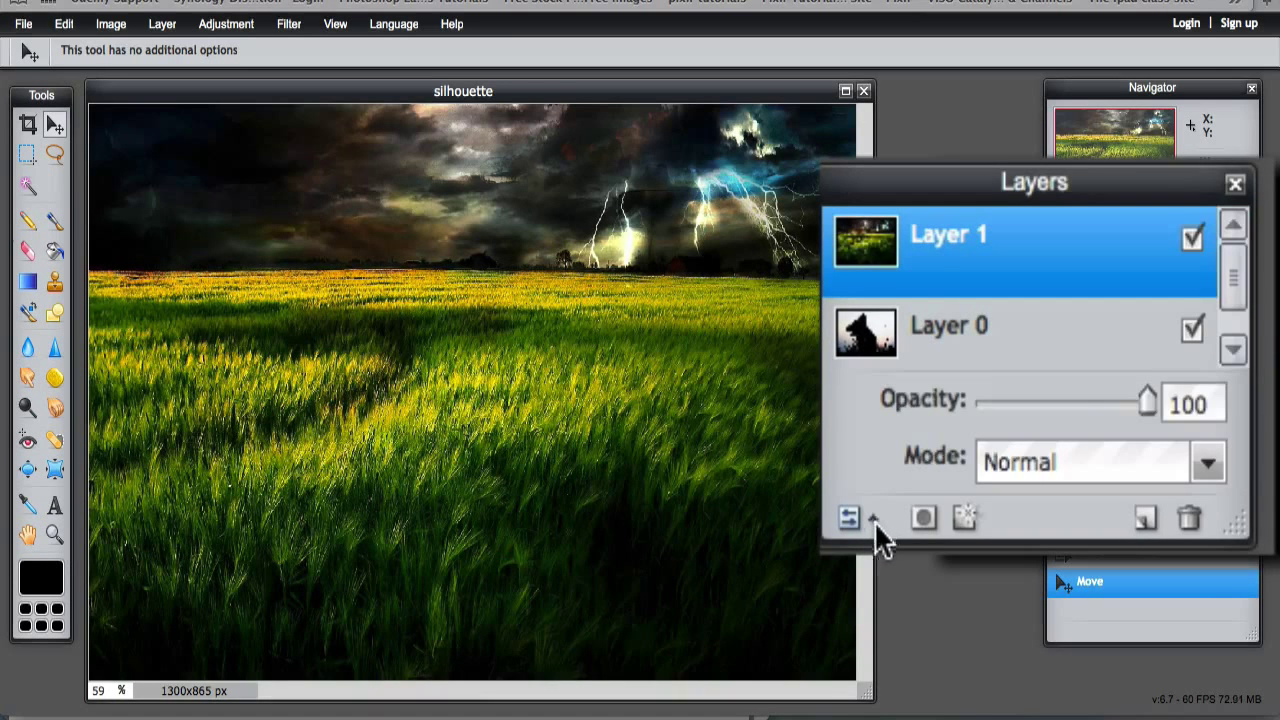
left_click(1215, 462)
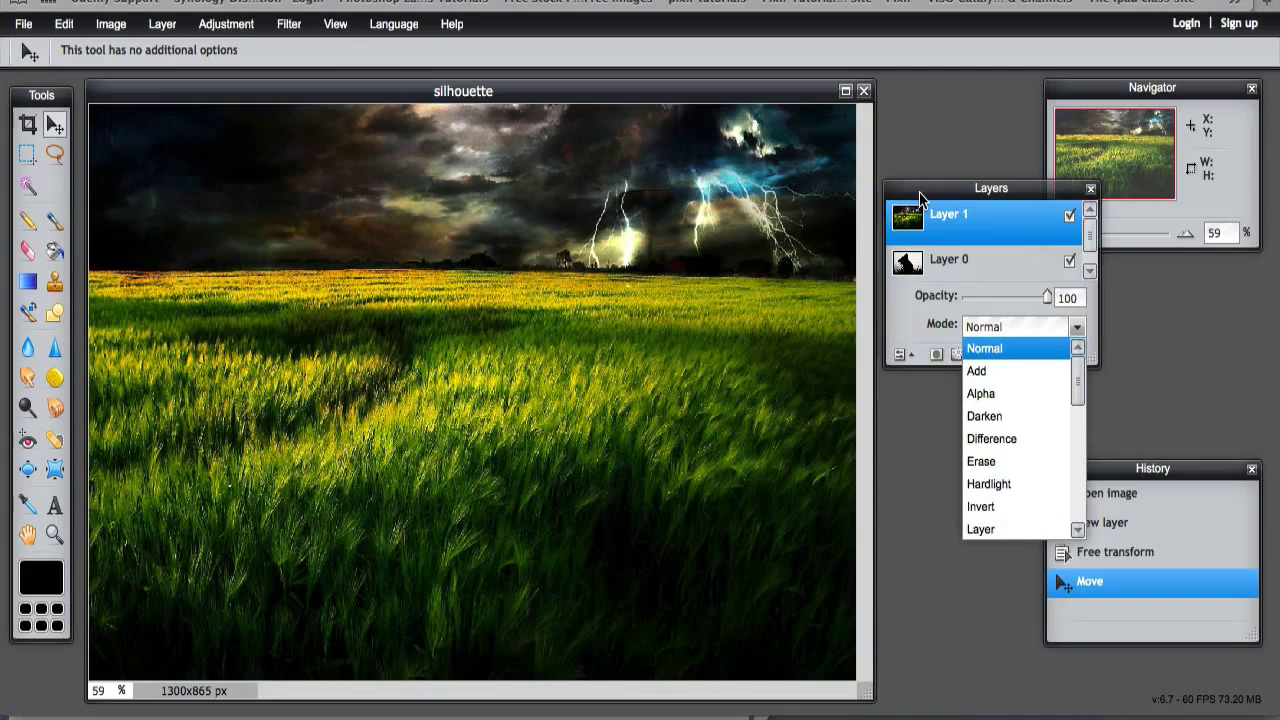
left_click(920, 197)
left_click_drag(1078, 380, 1063, 549)
left_click(985, 527)
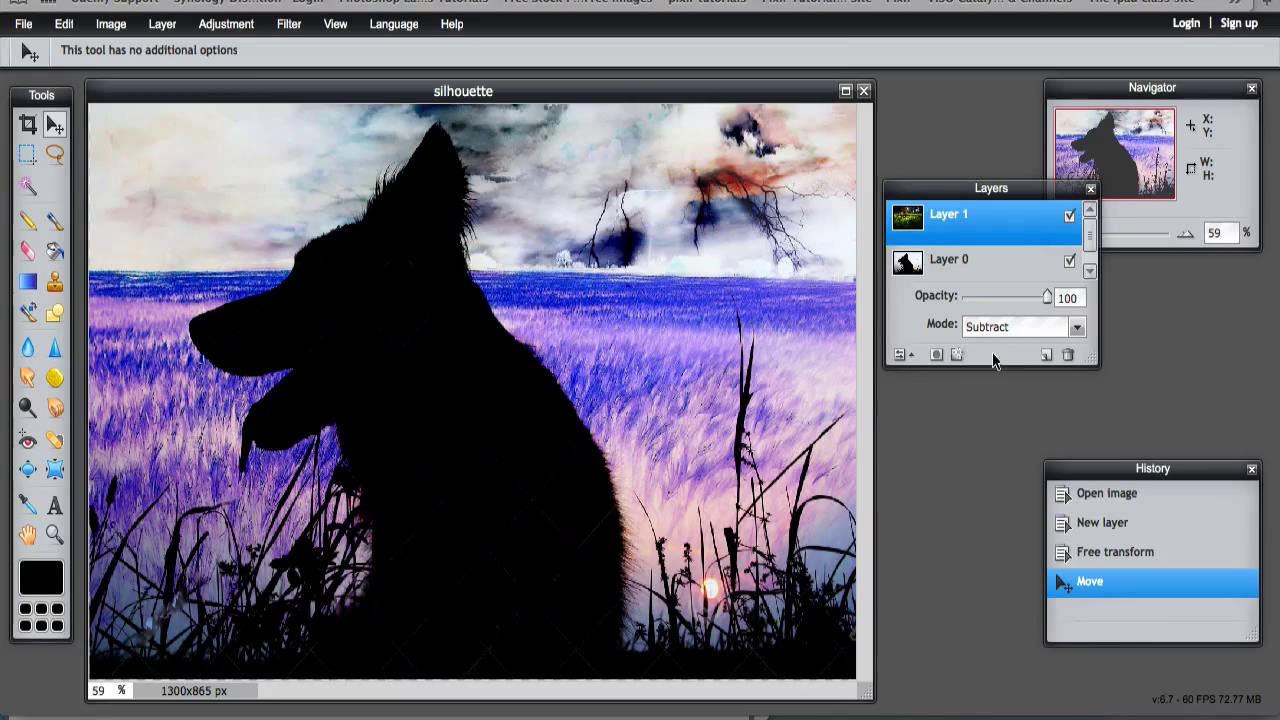
mouse_move(1043, 295)
left_mouse_down()
mouse_move(967, 288)
mouse_move(1038, 297)
left_mouse_up()
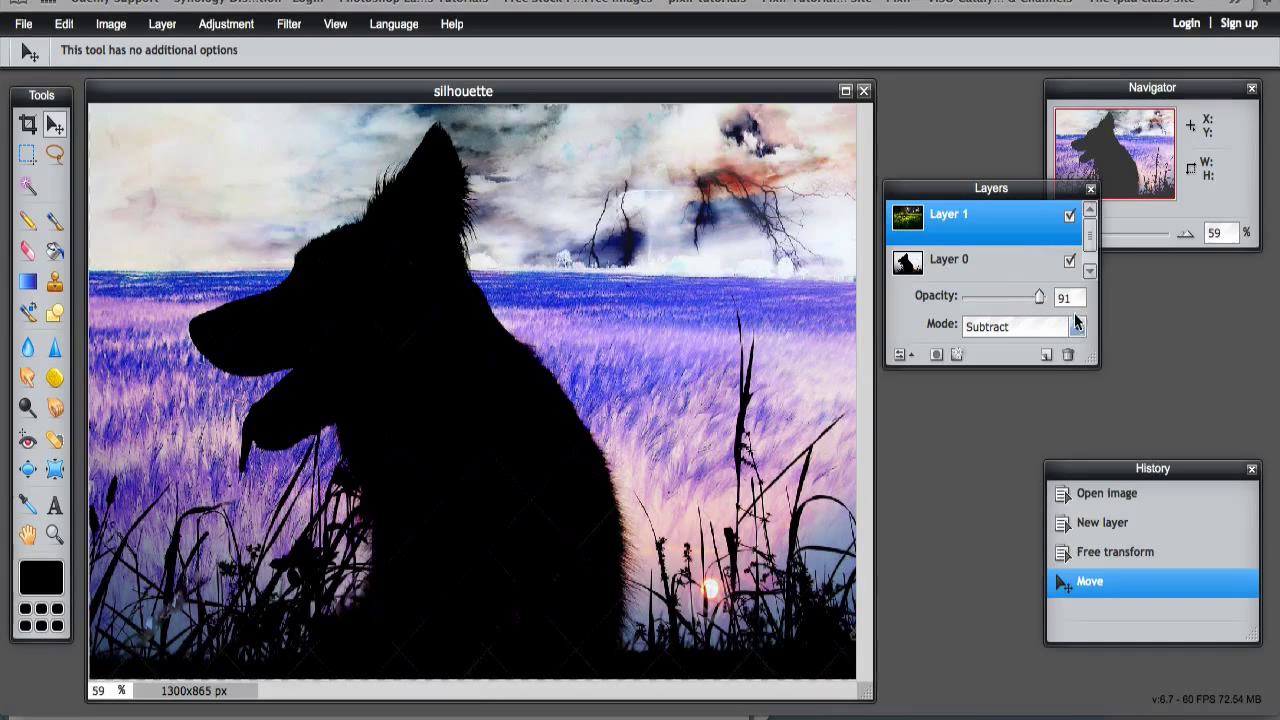
left_click_drag(1043, 298, 1050, 298)
Step: Try Screen mode on the grass layer and preview lower opacity on both layers
left_click(1077, 327)
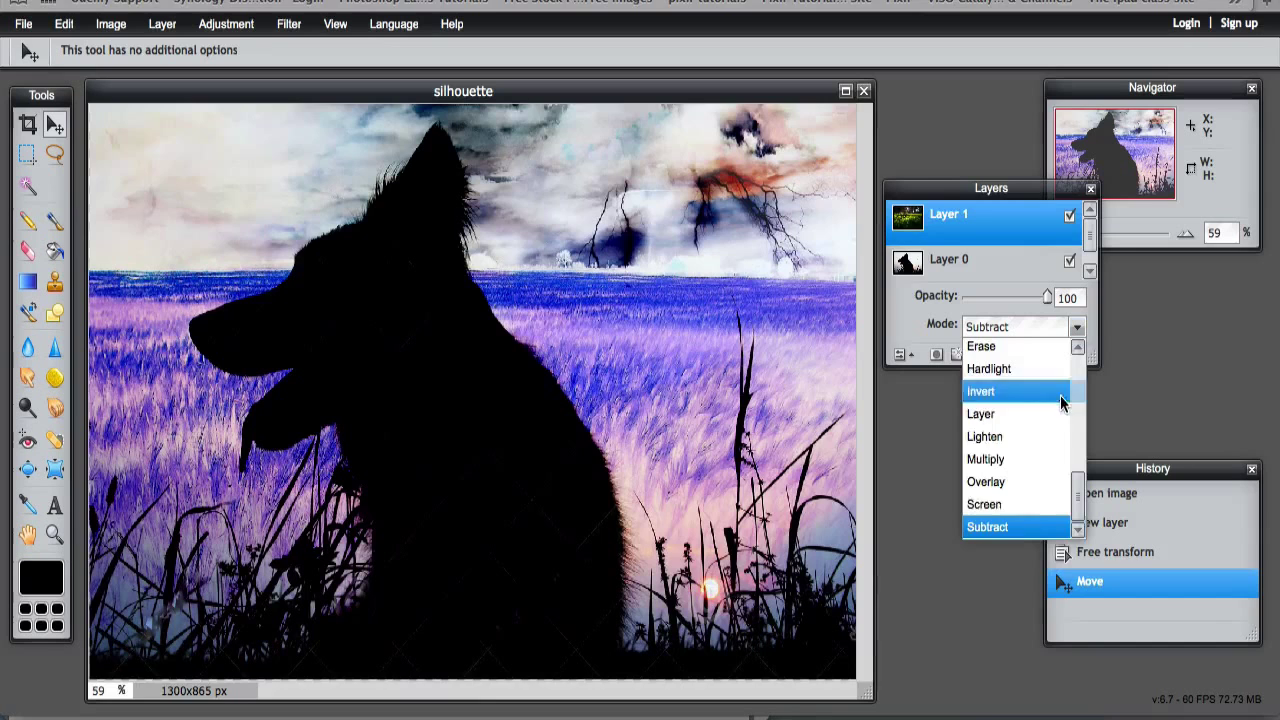
left_click(990, 505)
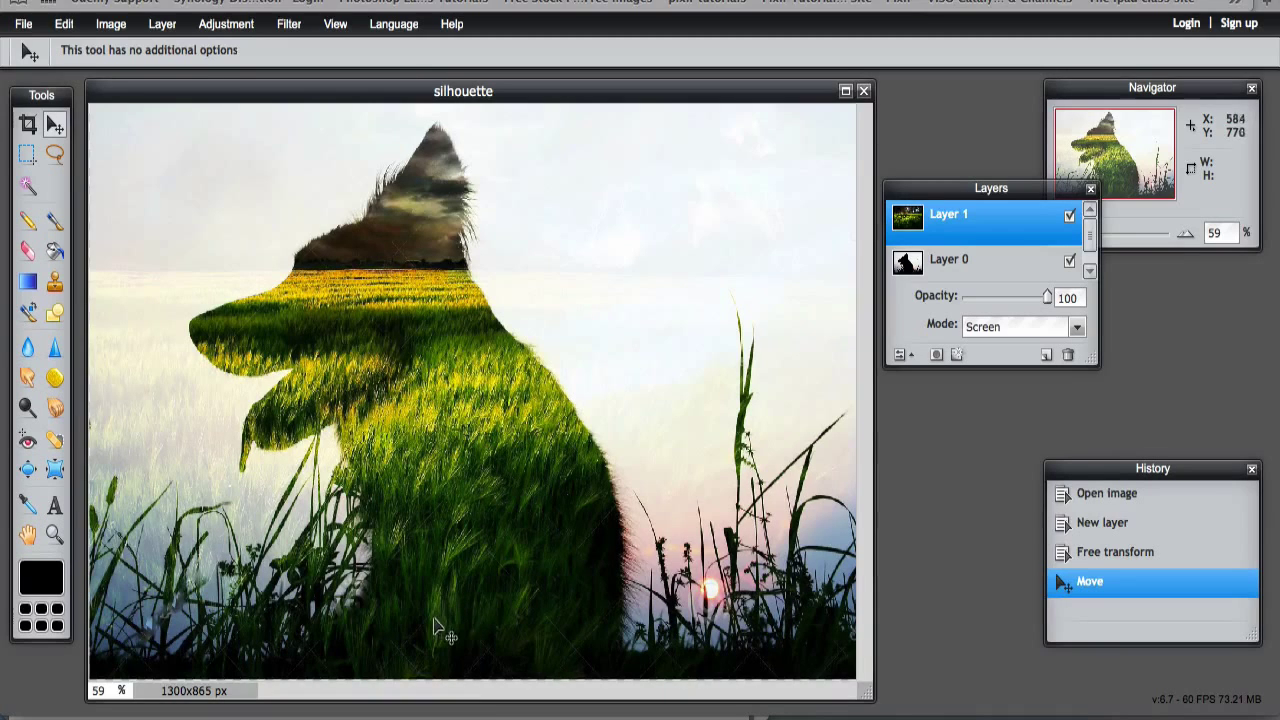
mouse_move(1044, 298)
left_mouse_down()
mouse_move(980, 288)
mouse_move(1051, 293)
left_mouse_up()
left_click(935, 265)
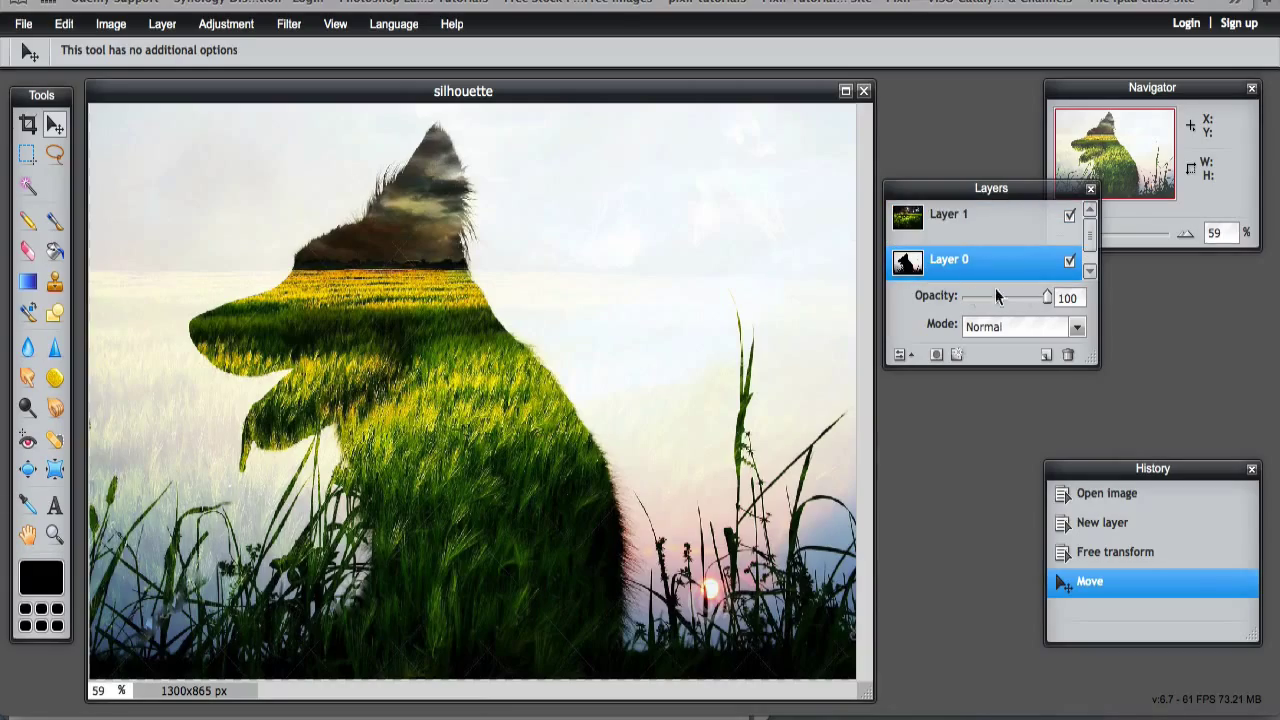
left_click(1043, 297)
mouse_move(1043, 297)
left_mouse_down()
mouse_move(998, 288)
mouse_move(1058, 290)
left_mouse_up()
left_click(948, 222)
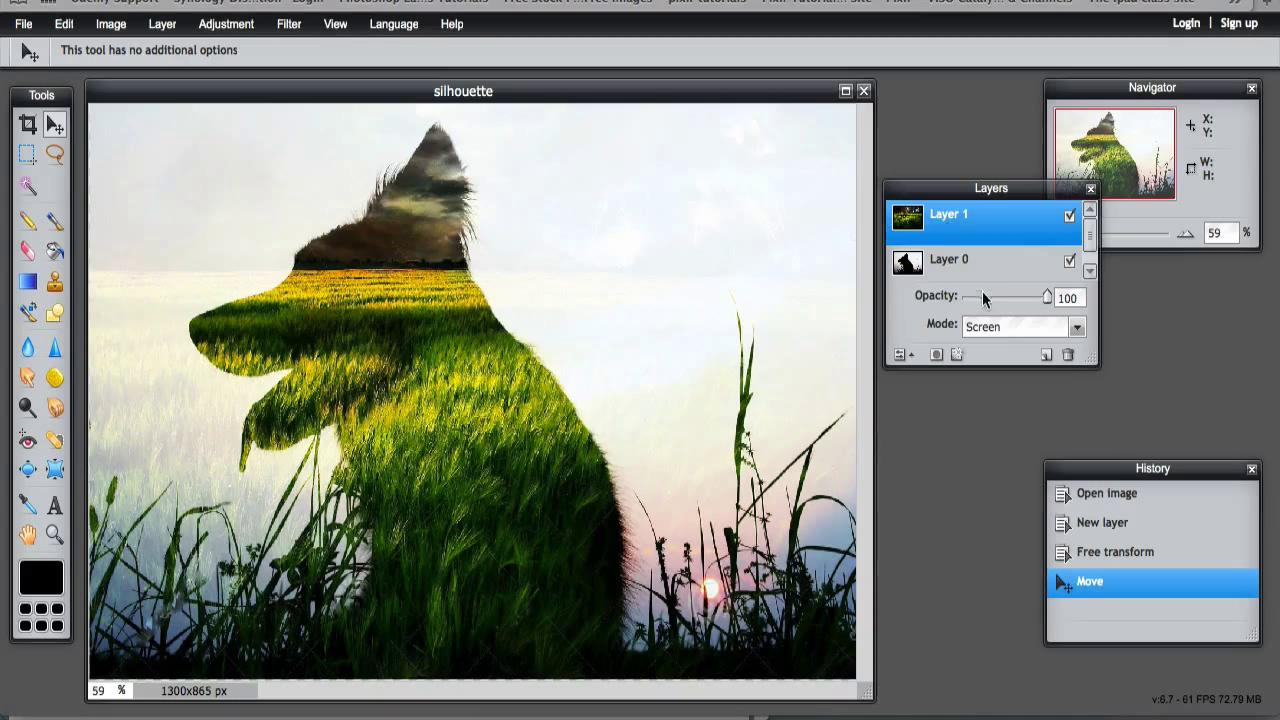
Step: Preview Overlay, Multiply and Lighten blends on the grass layer at reduced opacity
left_click(1076, 328)
left_click(996, 485)
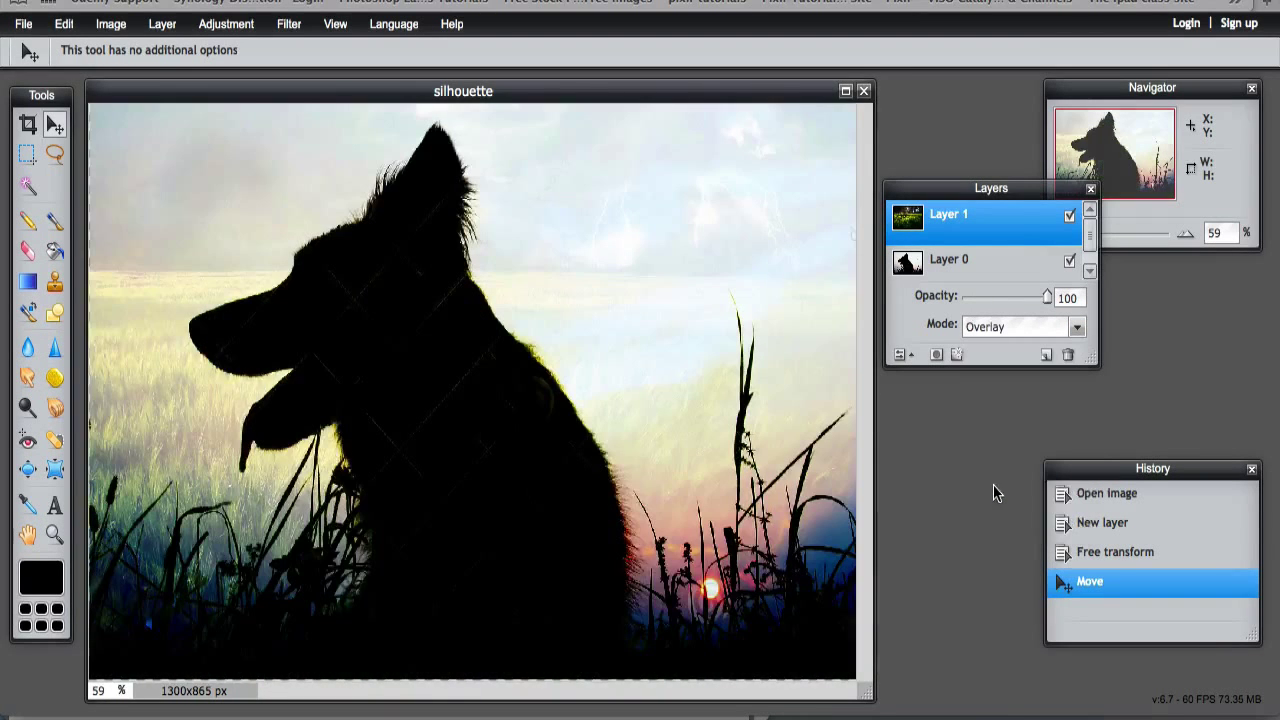
left_click_drag(1047, 297, 1114, 300)
left_click(1077, 327)
left_click(986, 458)
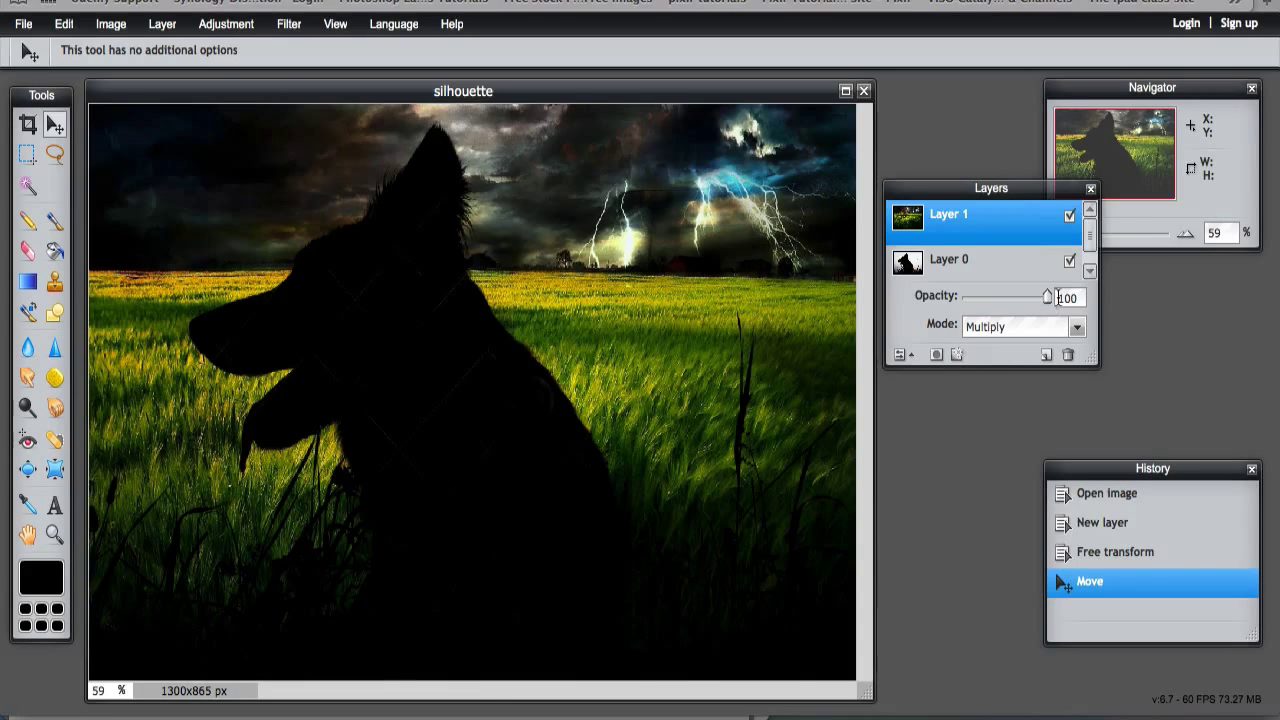
mouse_move(1045, 298)
left_mouse_down()
mouse_move(1007, 298)
mouse_move(1050, 295)
left_mouse_up()
left_click(1076, 327)
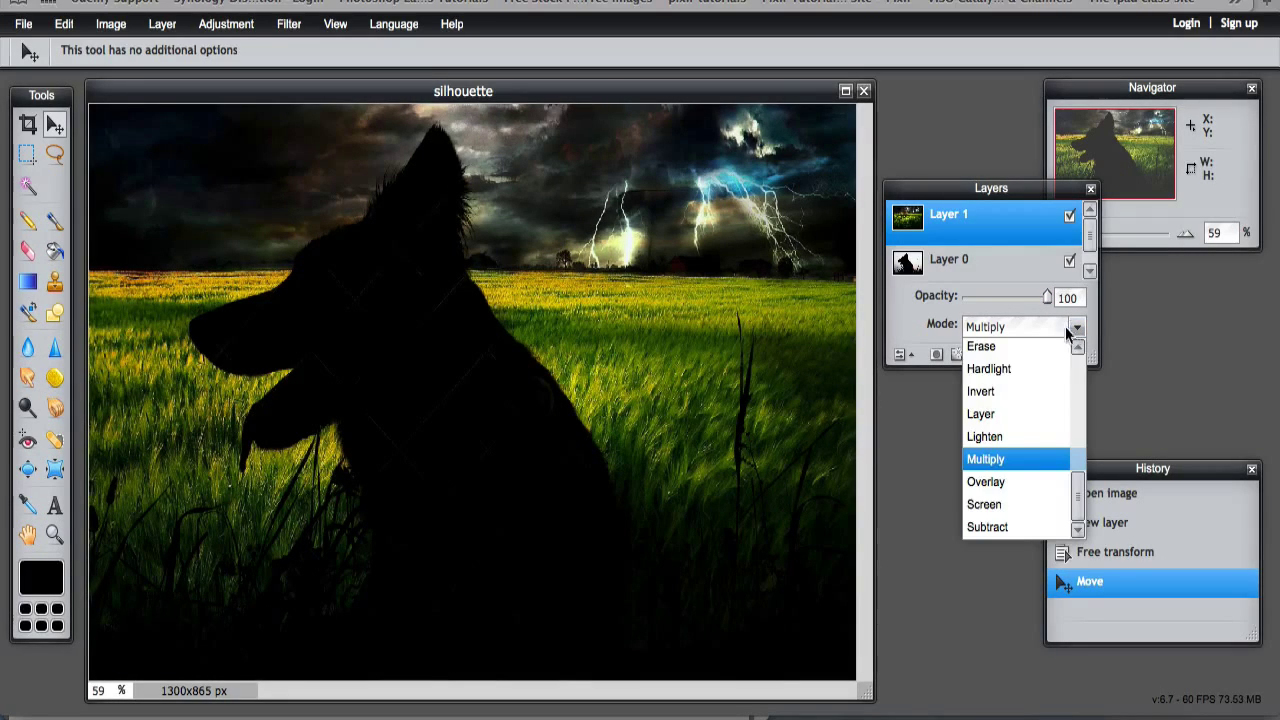
left_click(985, 437)
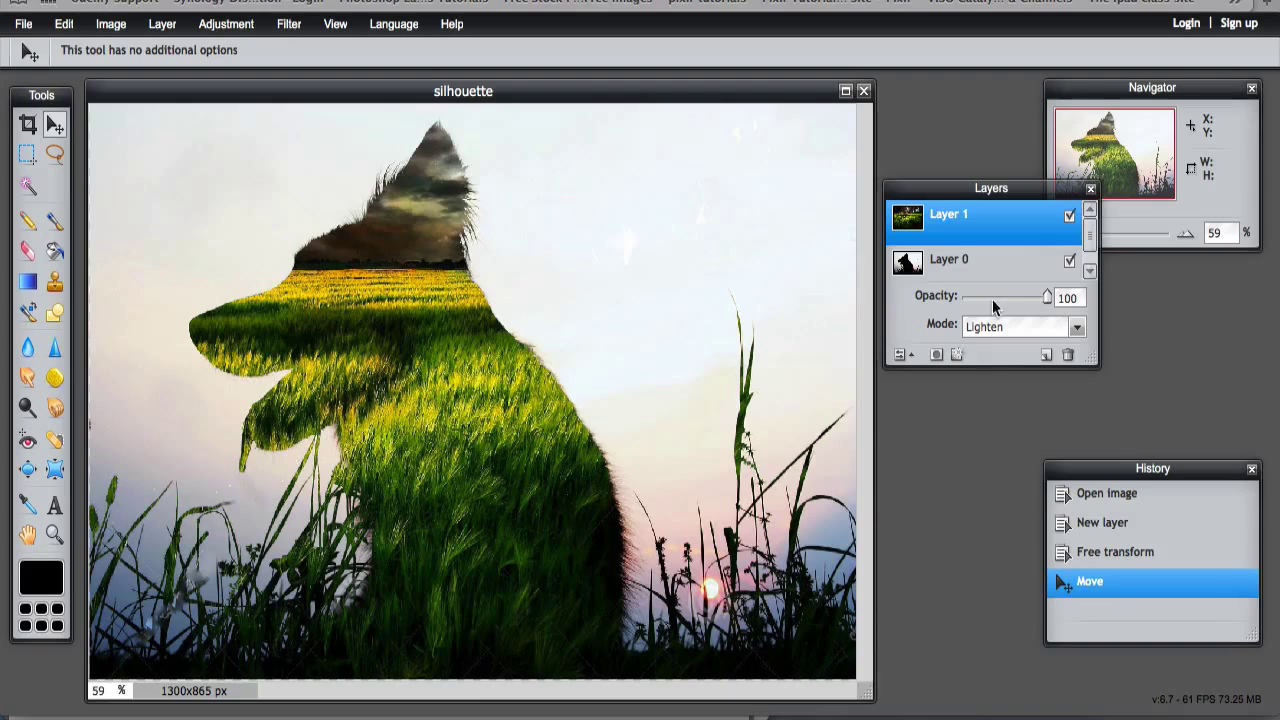
left_click_drag(1044, 300, 1071, 301)
Step: Try Layer, Invert, Hardlight and Erase modes on the grass layer
left_click(1078, 328)
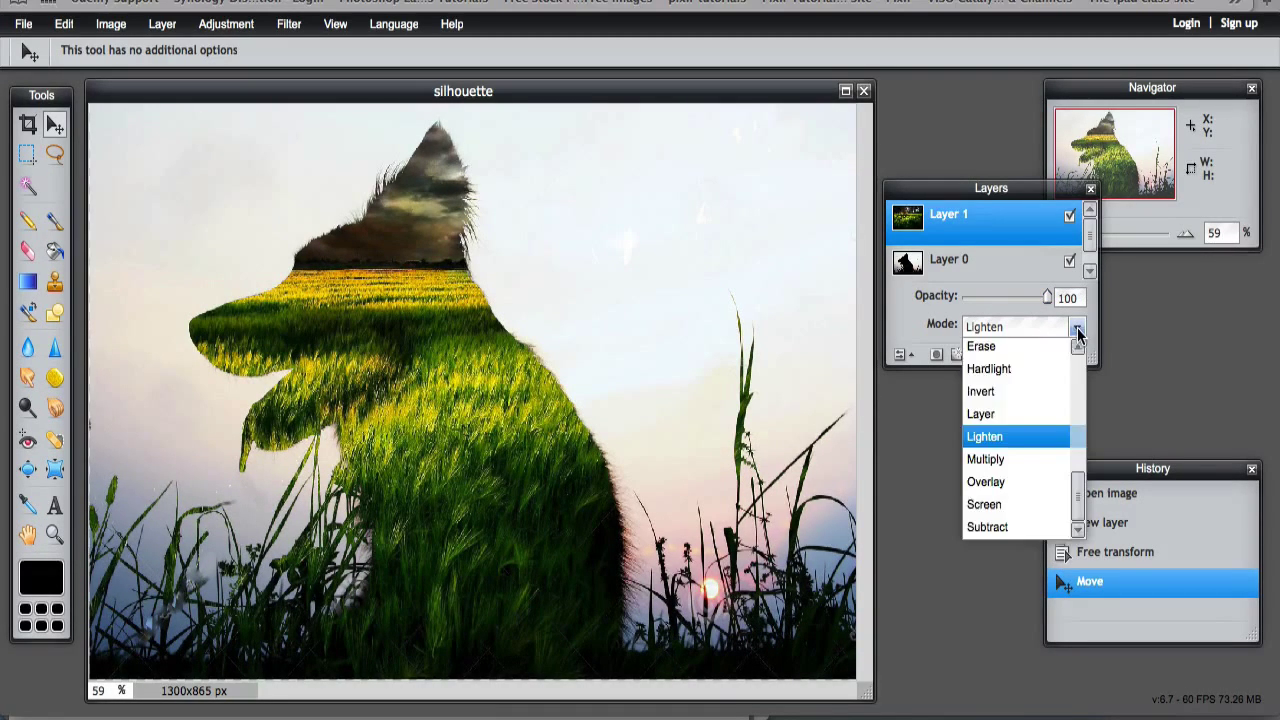
left_click(1019, 413)
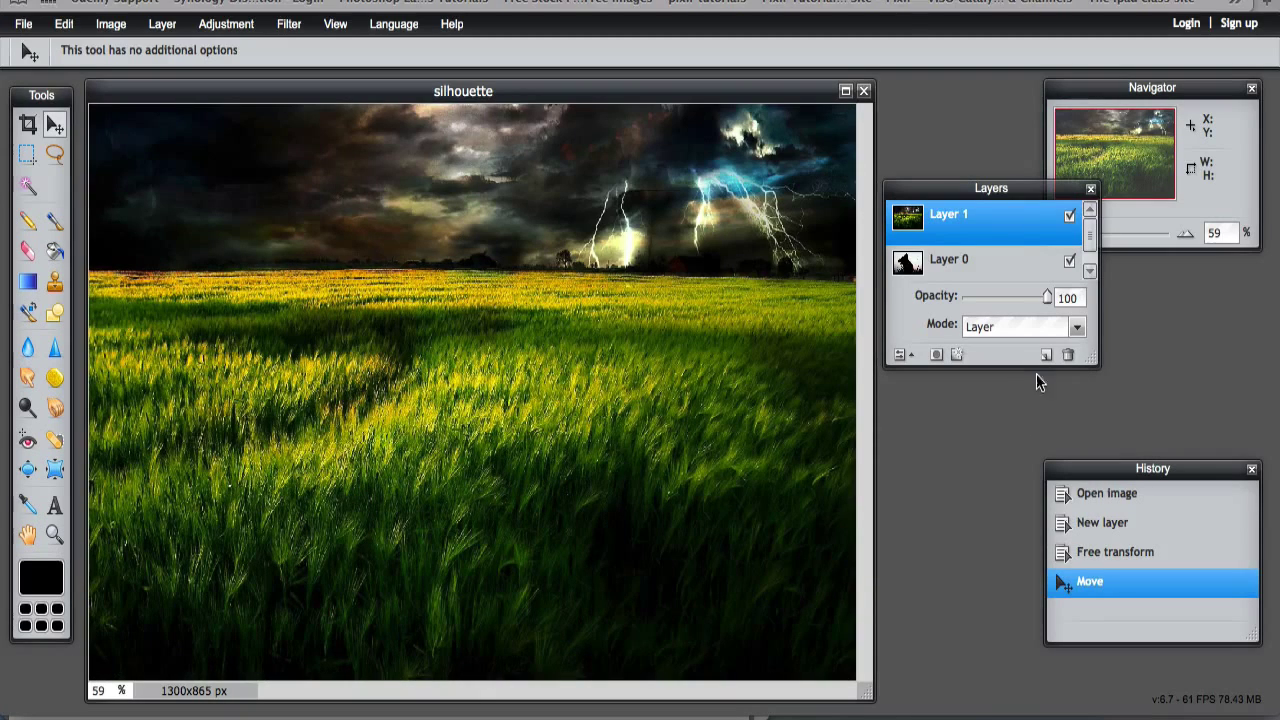
left_click(1077, 330)
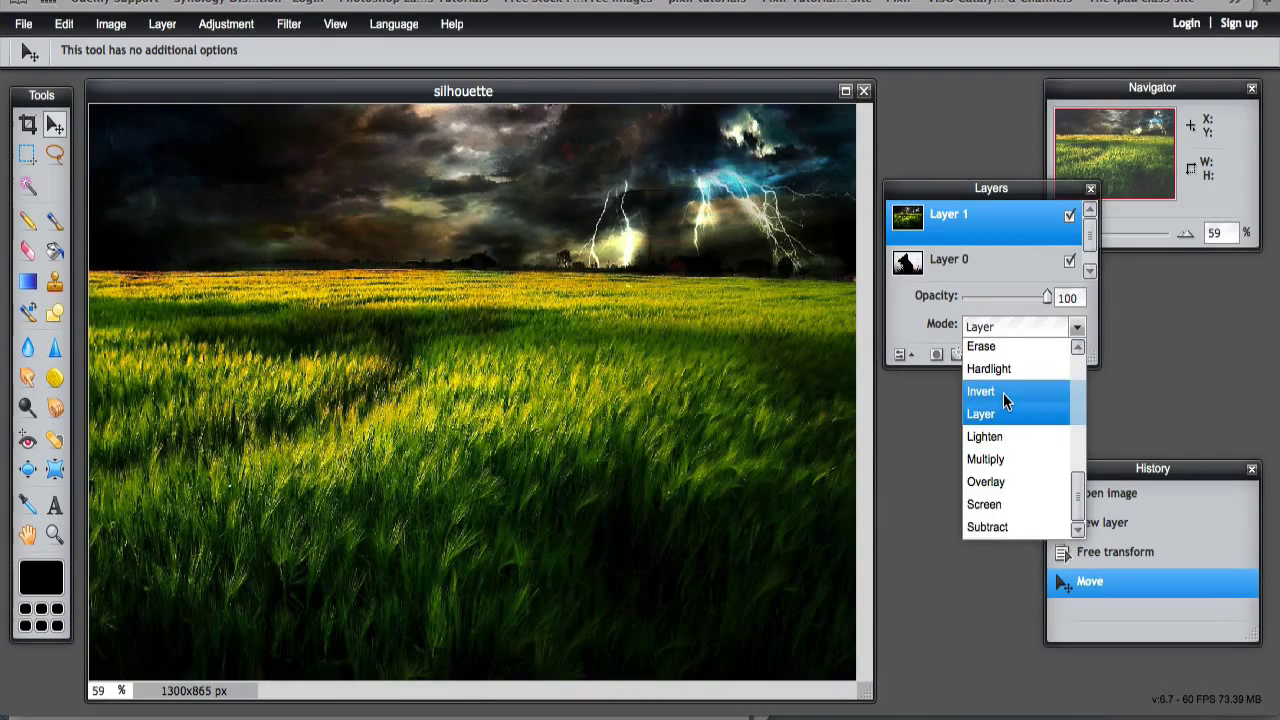
left_click(1004, 393)
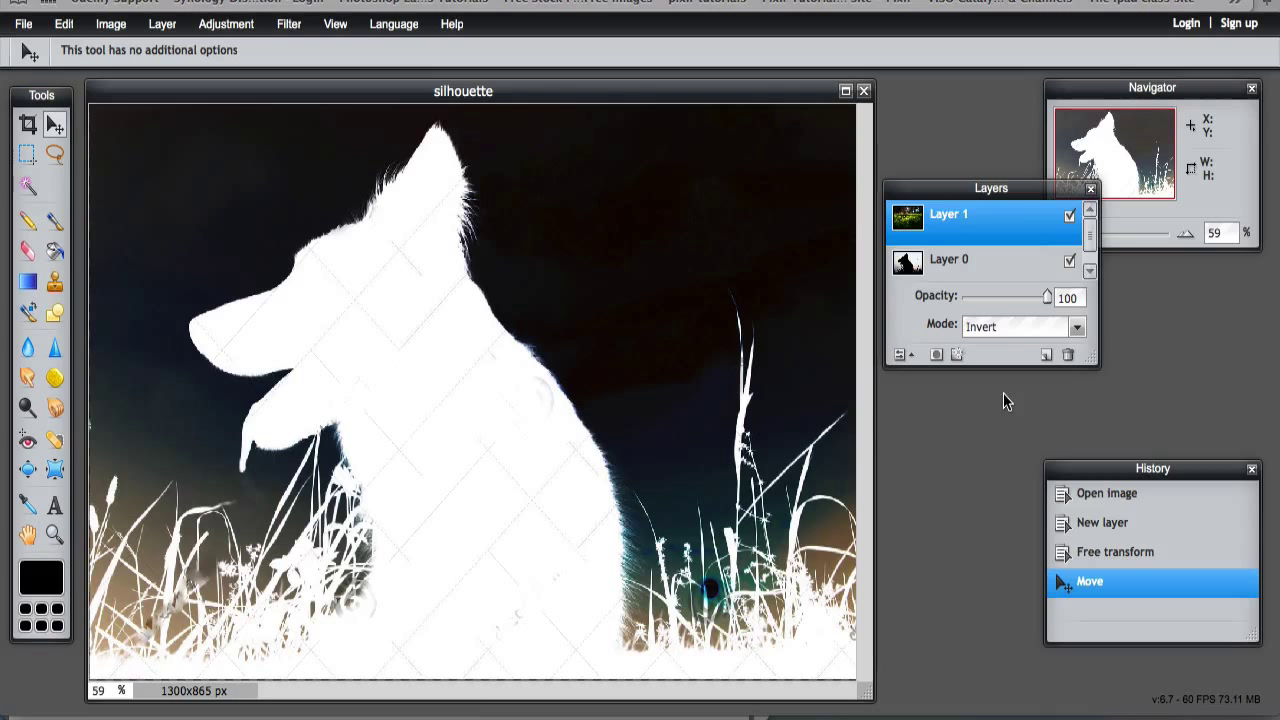
left_click(1076, 327)
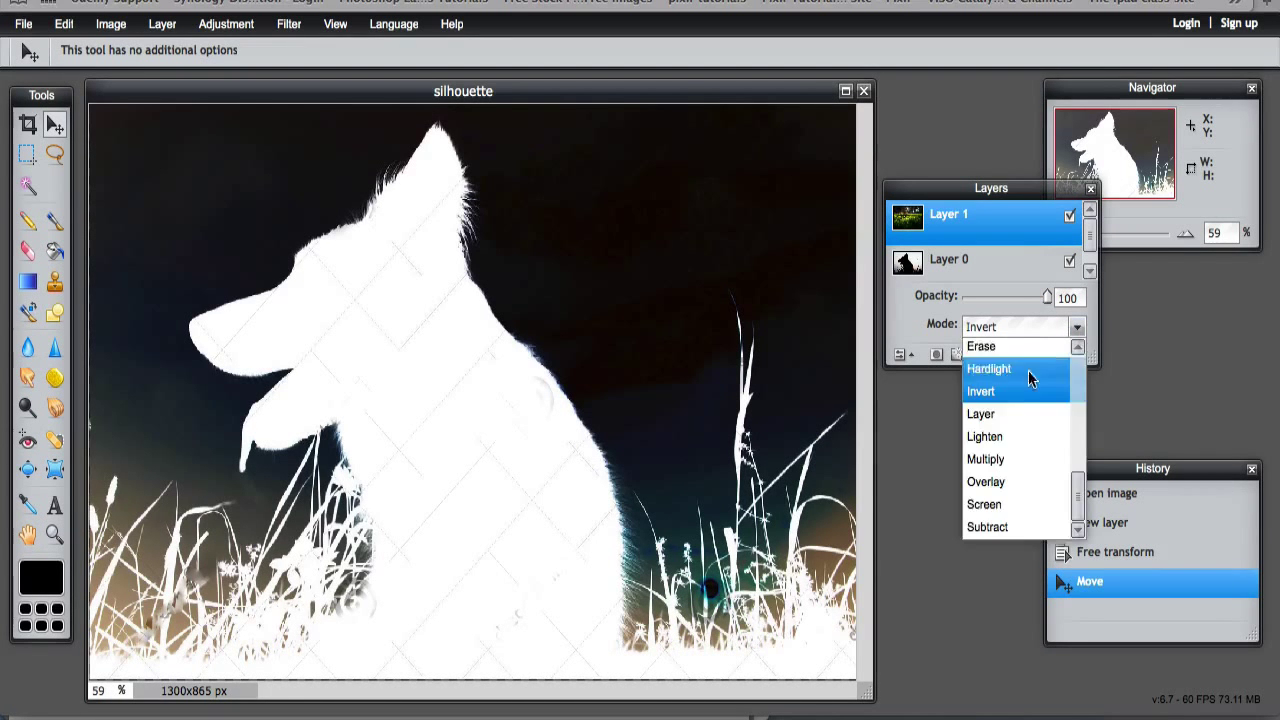
left_click(1008, 370)
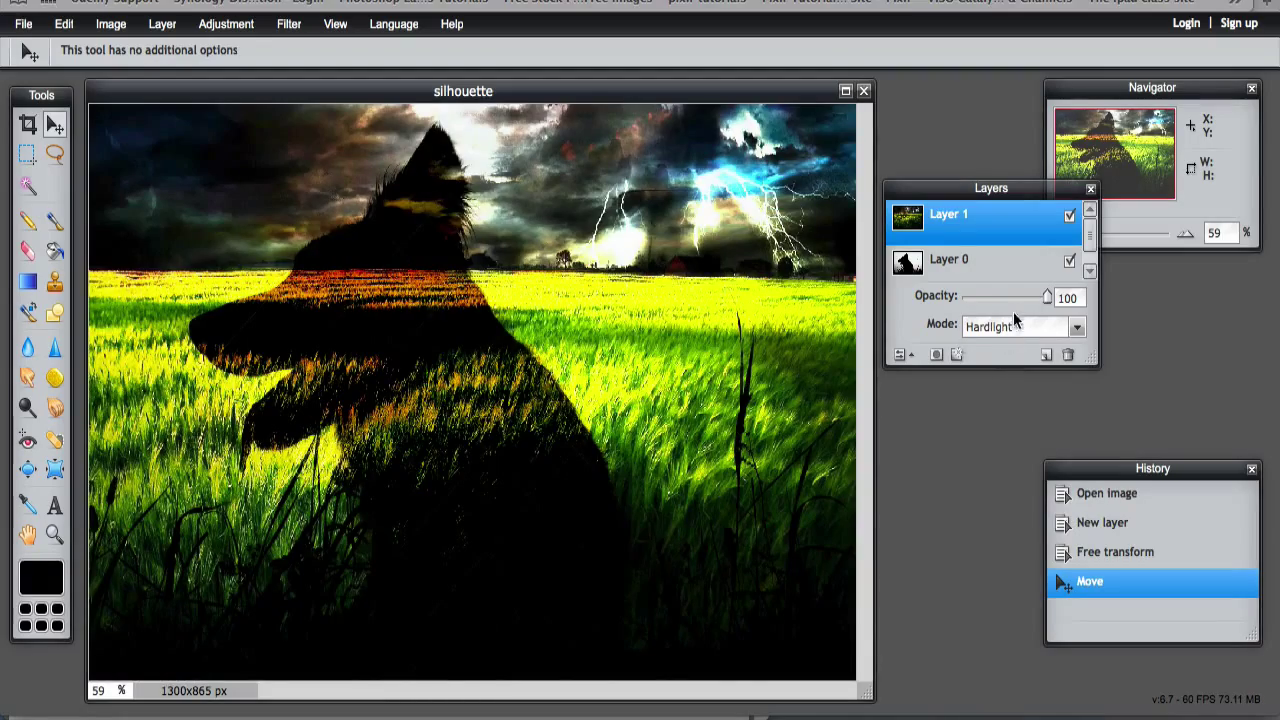
mouse_move(1046, 297)
left_mouse_down()
mouse_move(986, 294)
mouse_move(1055, 297)
left_mouse_up()
left_click(1080, 329)
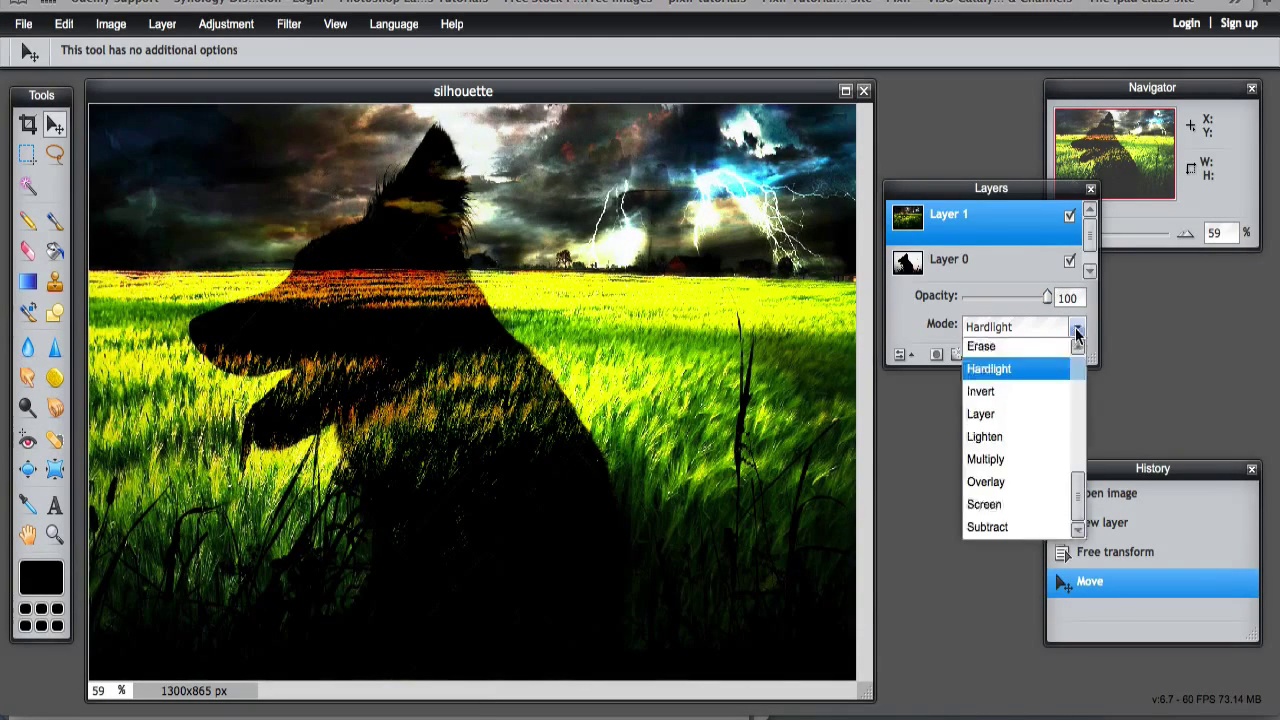
left_click(1027, 351)
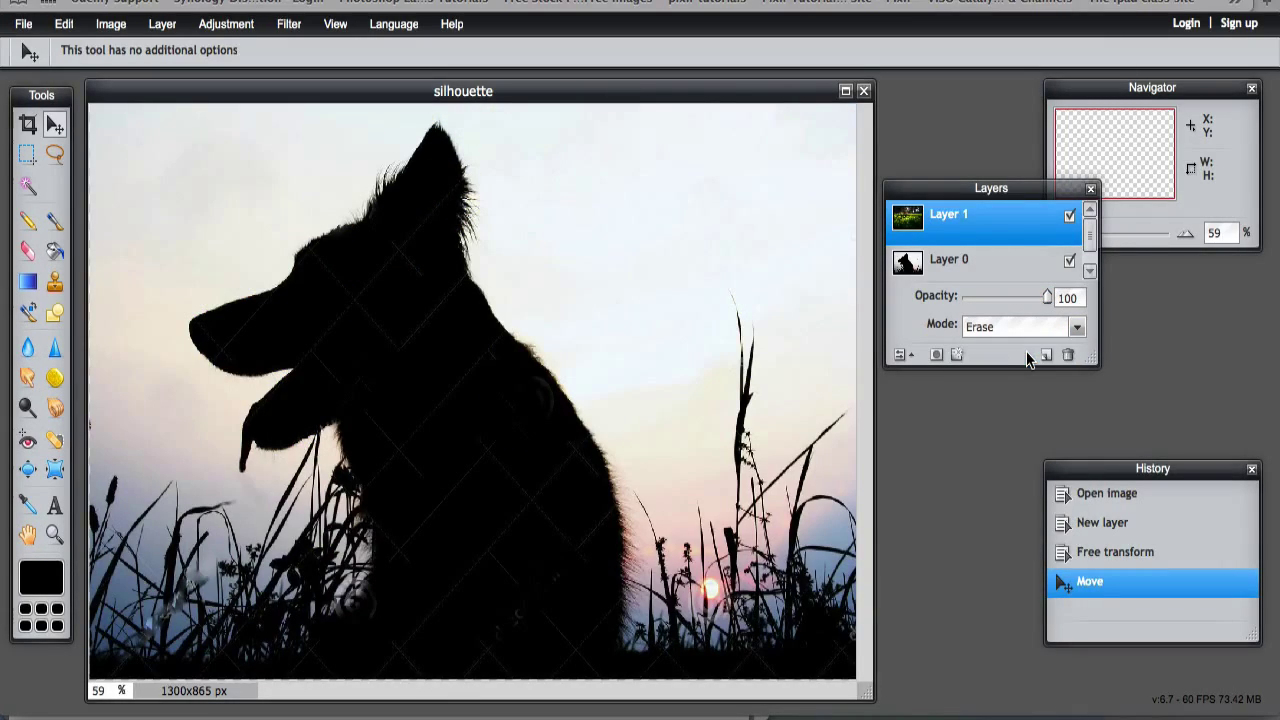
Step: Try Difference, Darken and Alpha modes on the grass layer
left_click(1076, 329)
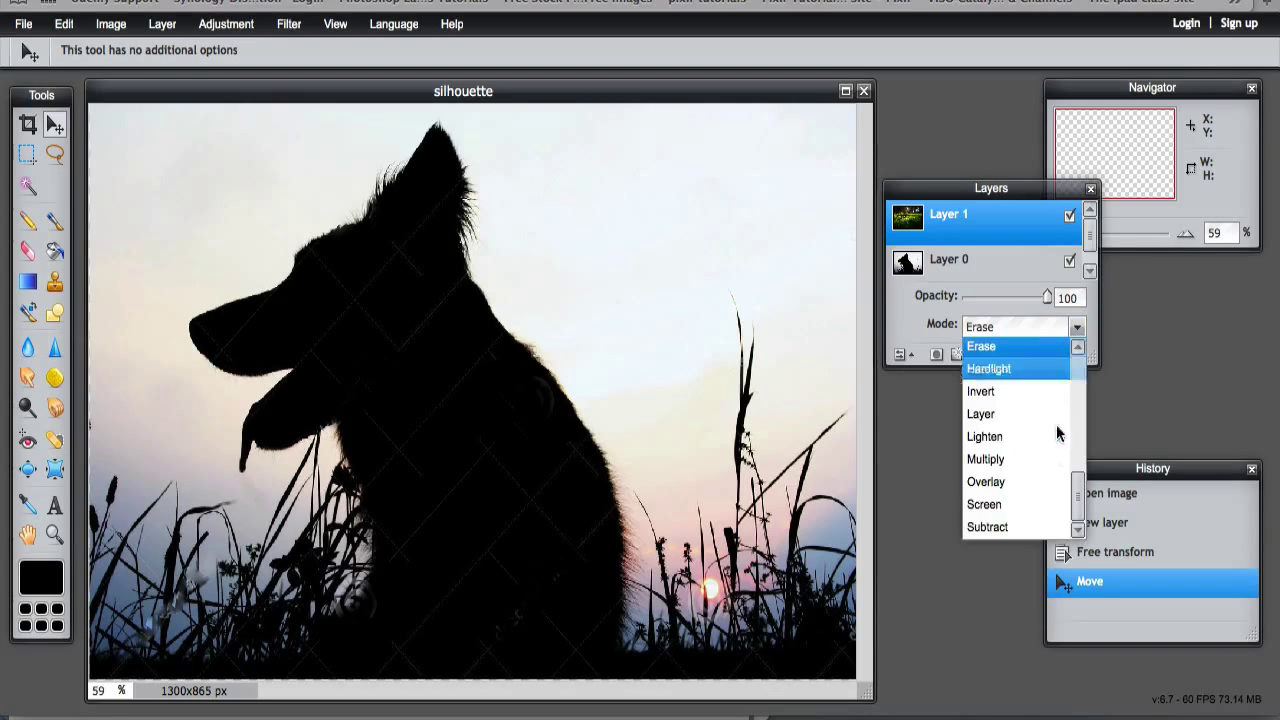
scroll(1058, 433, "up", 3)
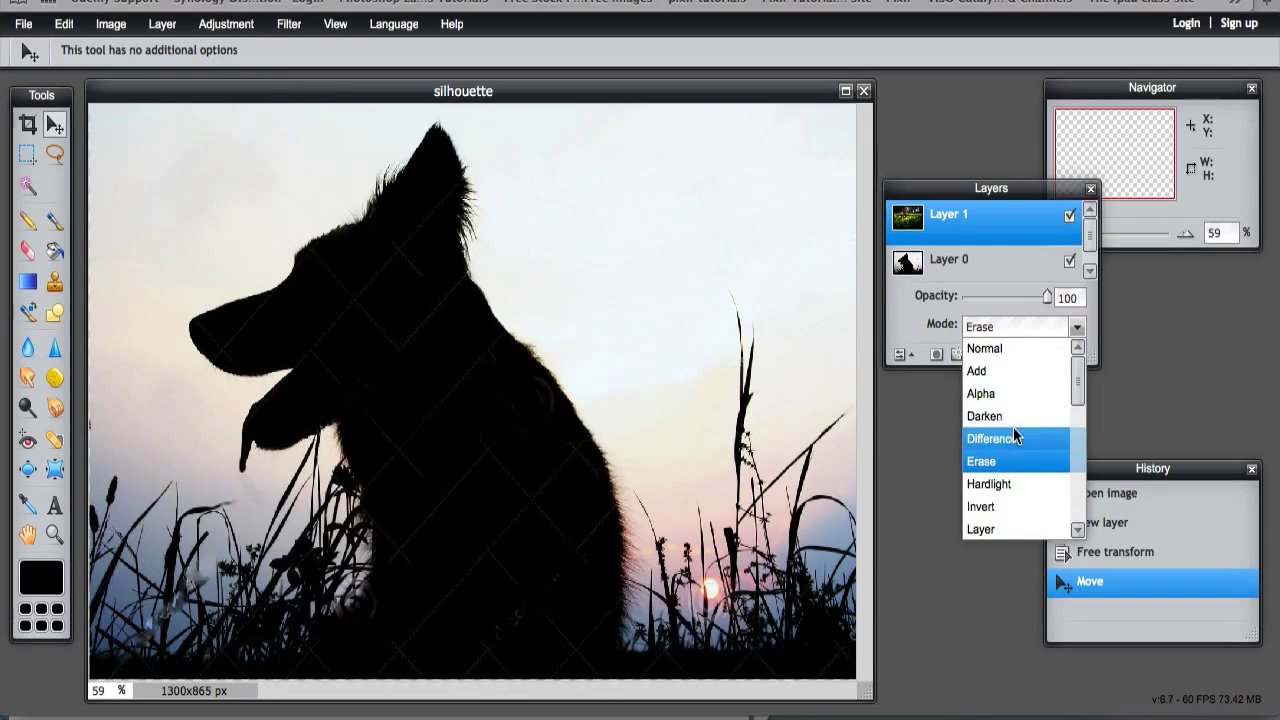
left_click(1014, 438)
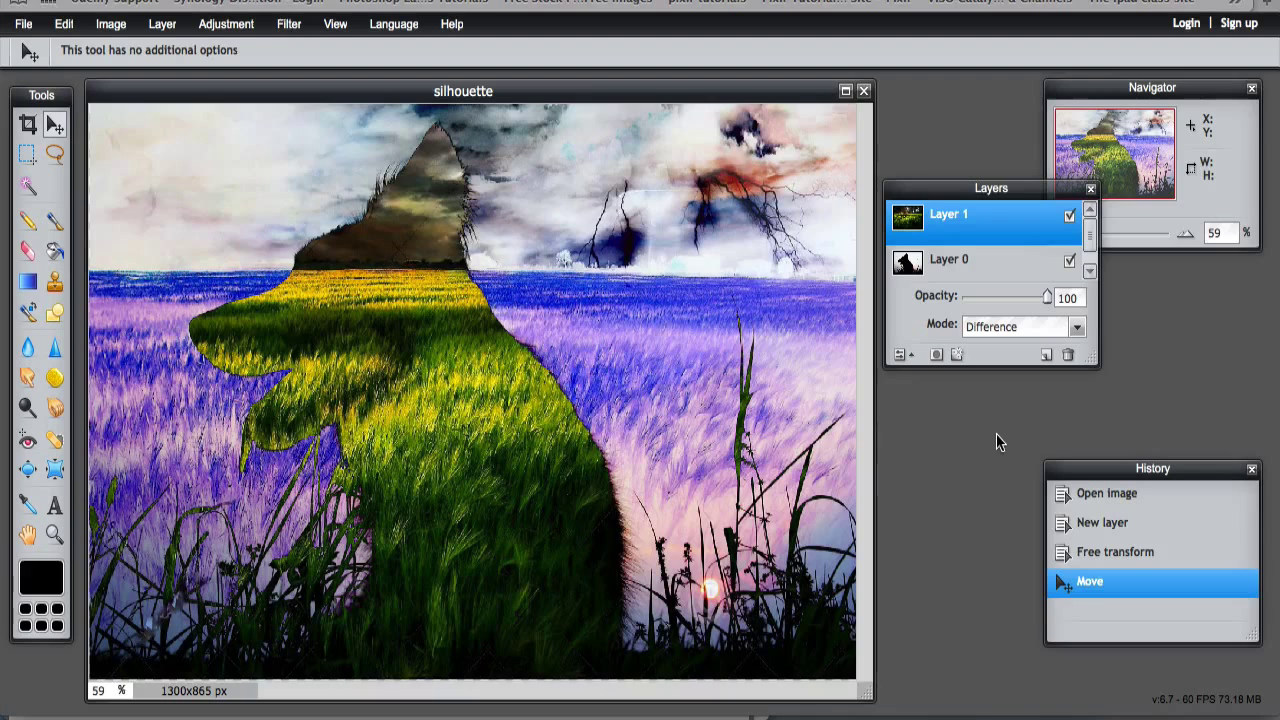
left_click(1077, 328)
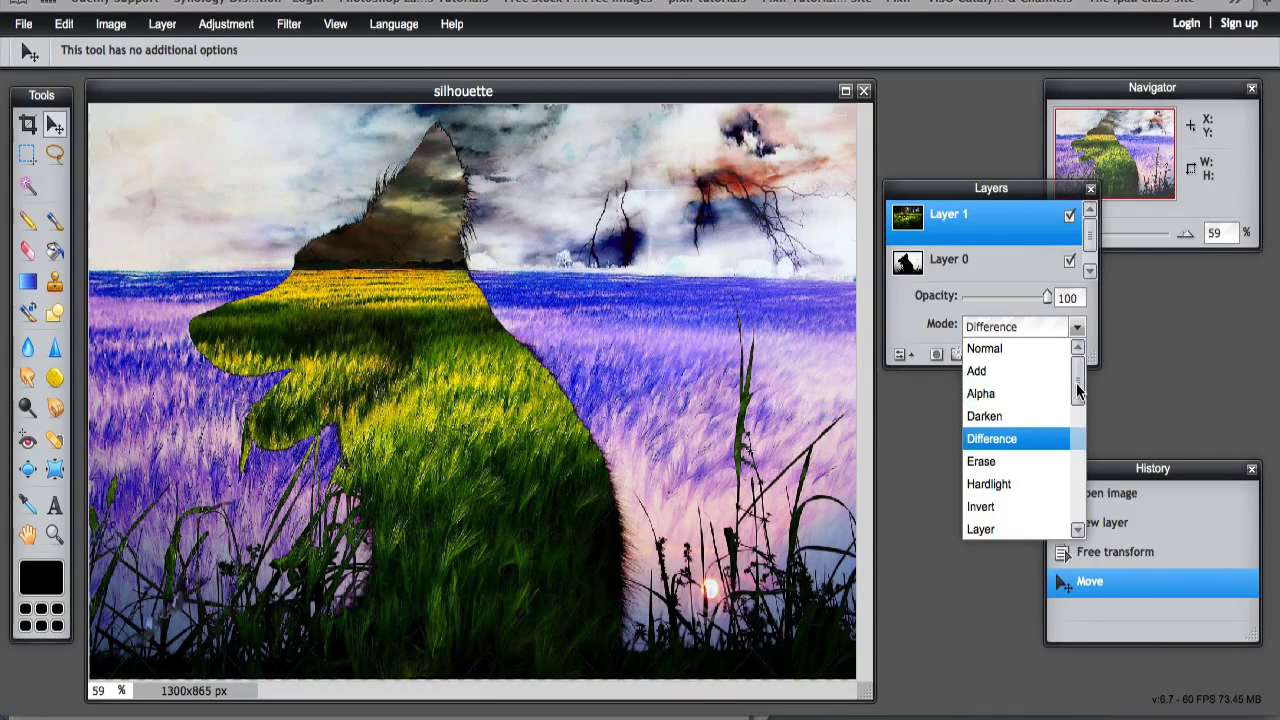
left_click(1024, 416)
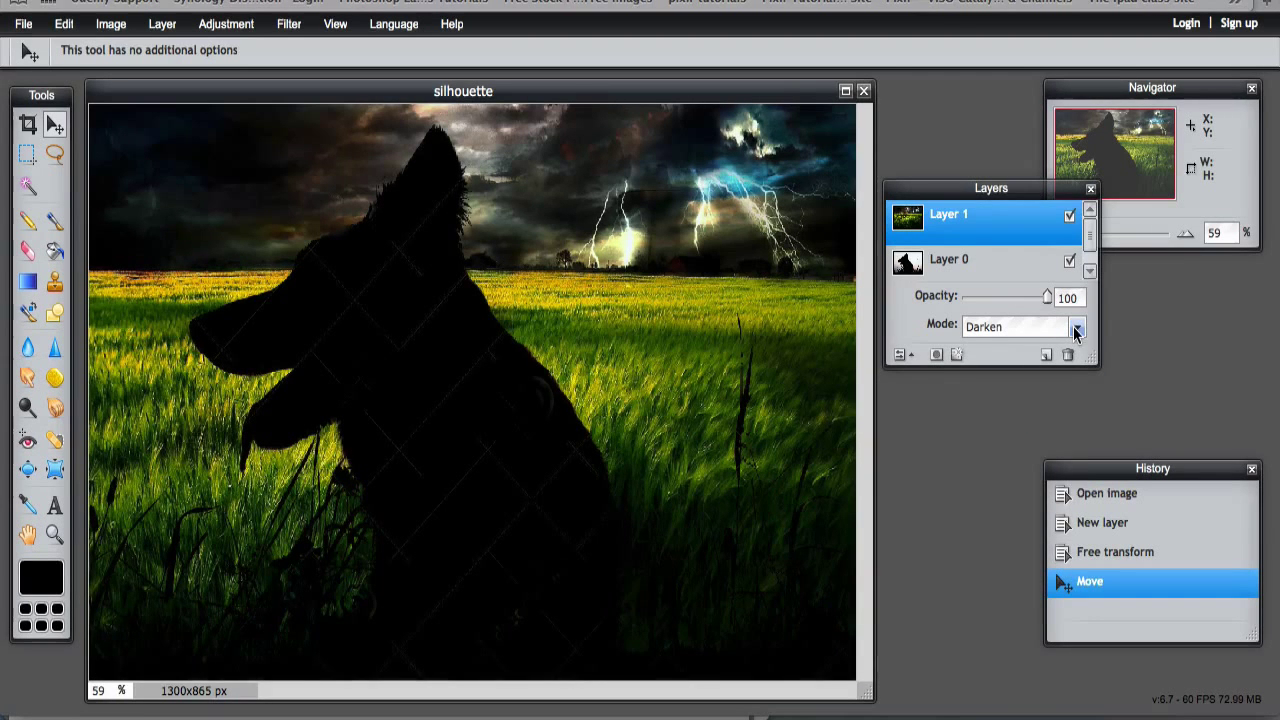
left_click(1077, 330)
left_click(1035, 395)
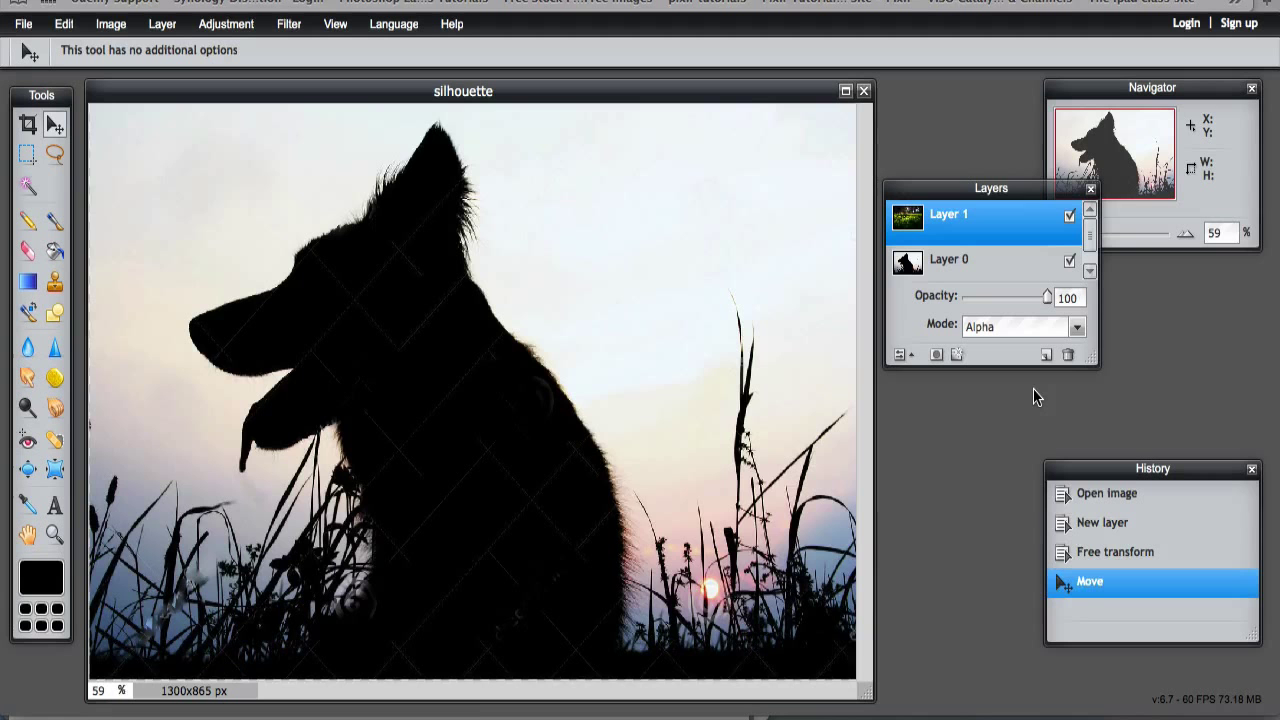
Step: Try Add, then Normal, then Multiply mode on the grass layer
left_click(1077, 329)
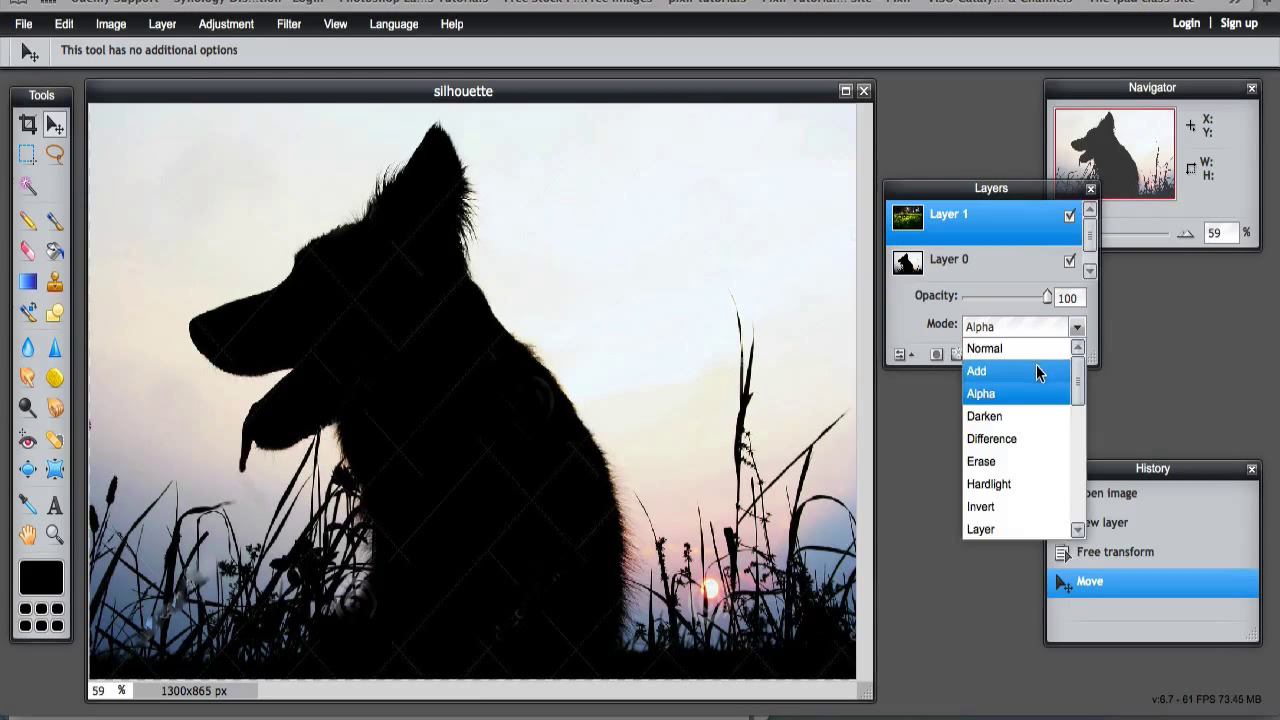
left_click(1036, 372)
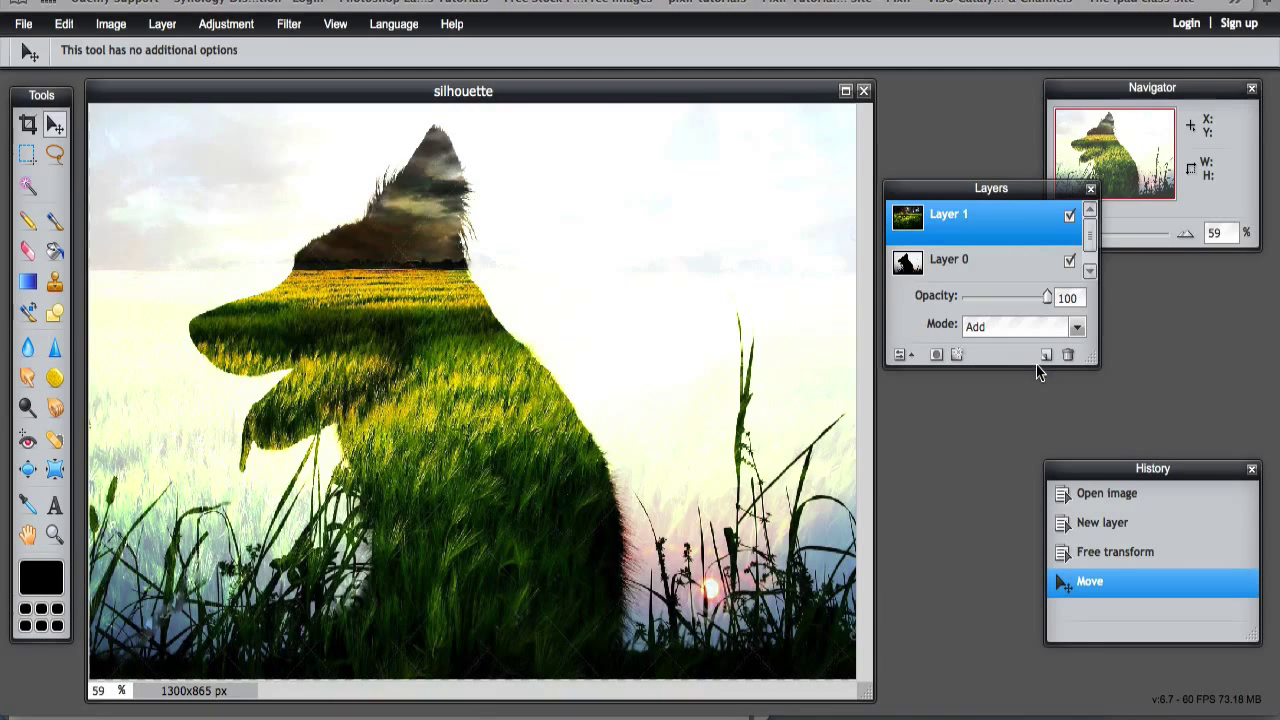
left_click(1075, 329)
left_click(1020, 350)
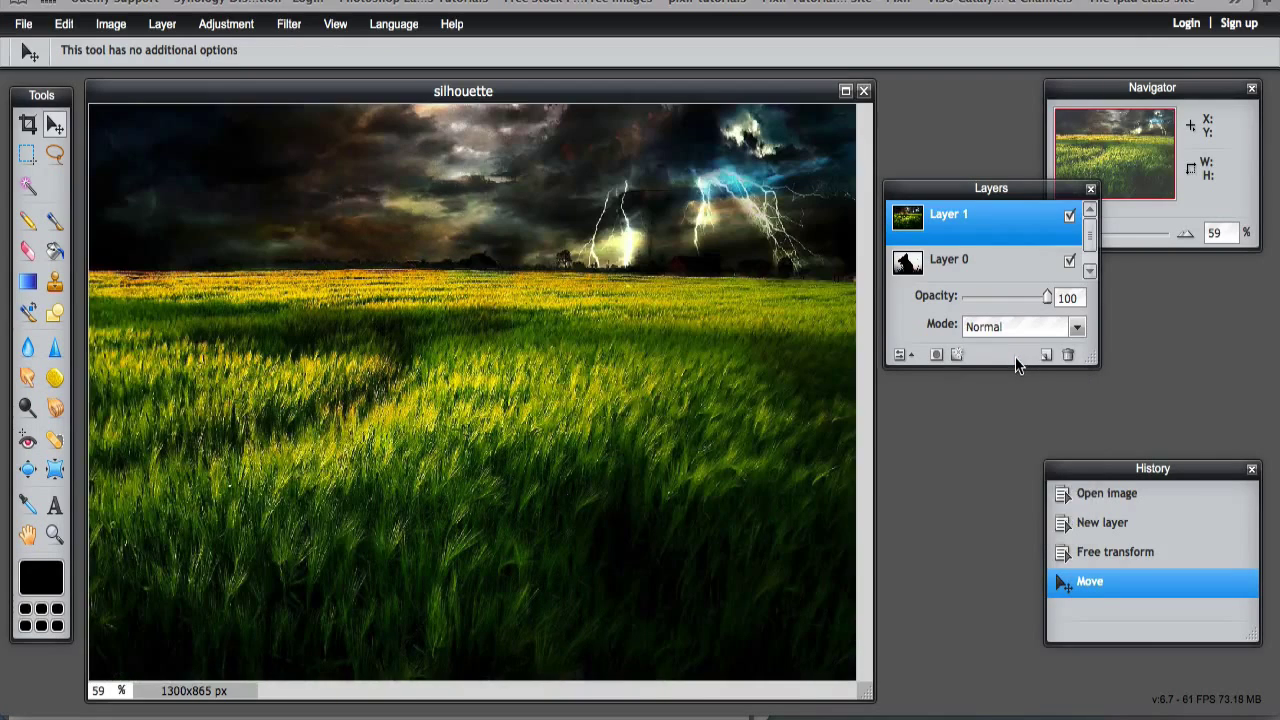
left_click(1075, 328)
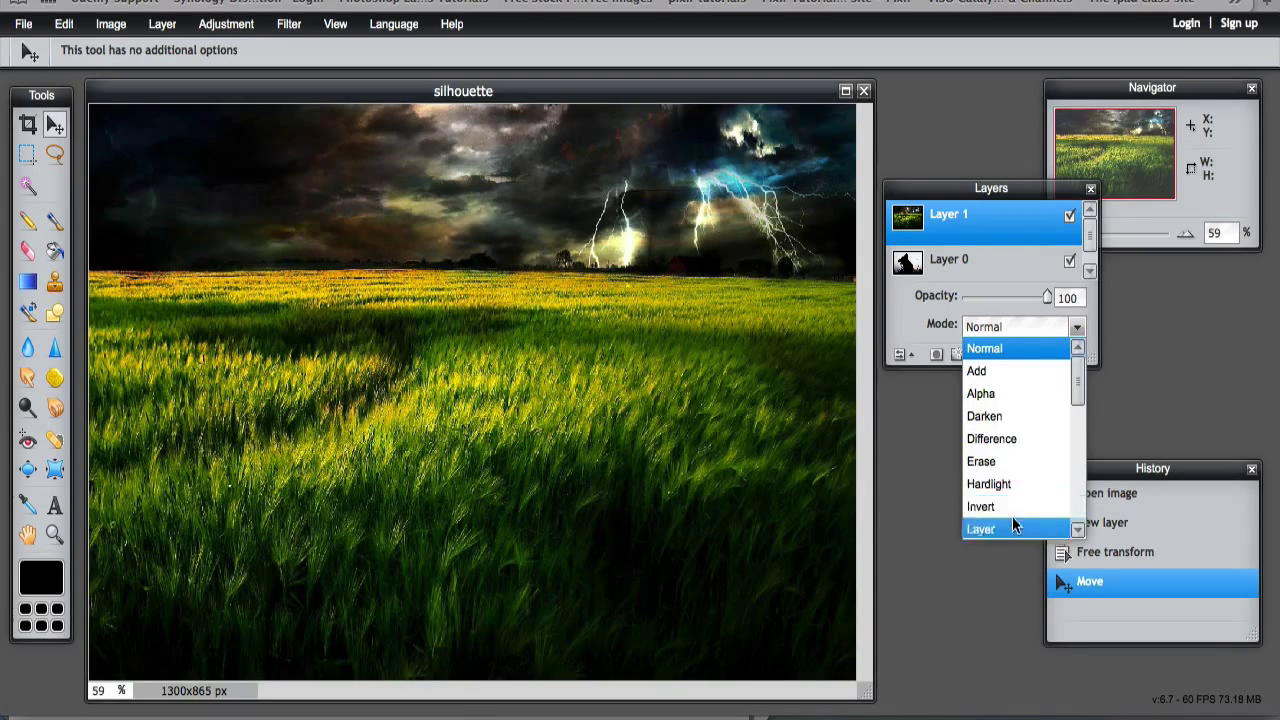
left_click_drag(1078, 385, 1078, 428)
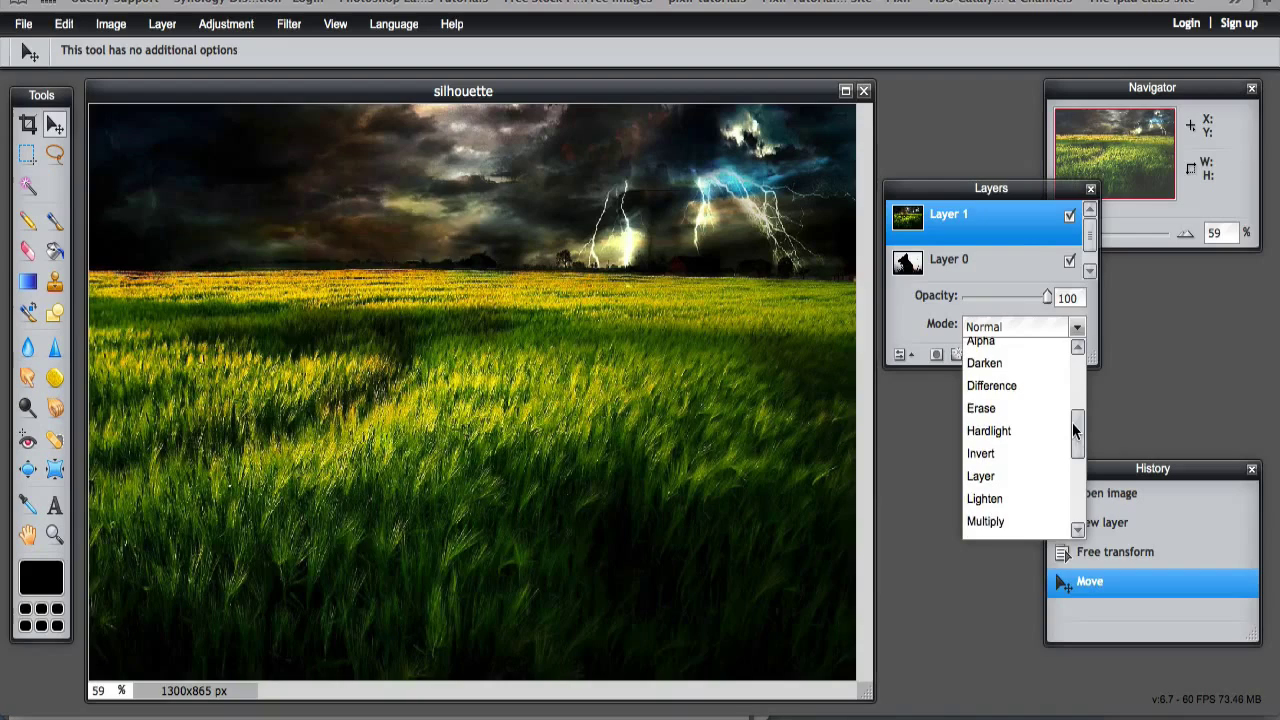
left_click(985, 520)
Step: Set the grass layer to Screen at about 74 opacity and flatten the image
left_click(988, 504)
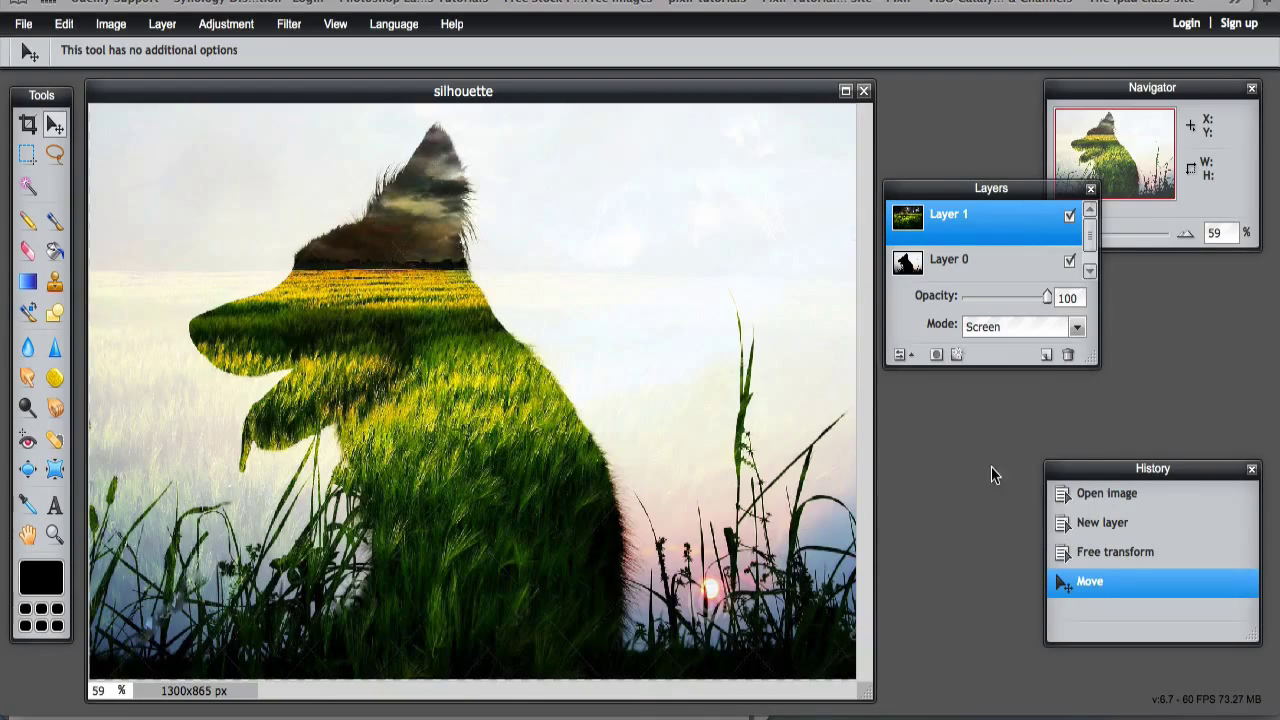
mouse_move(1047, 298)
left_mouse_down()
mouse_move(1017, 295)
mouse_move(1031, 299)
left_mouse_up()
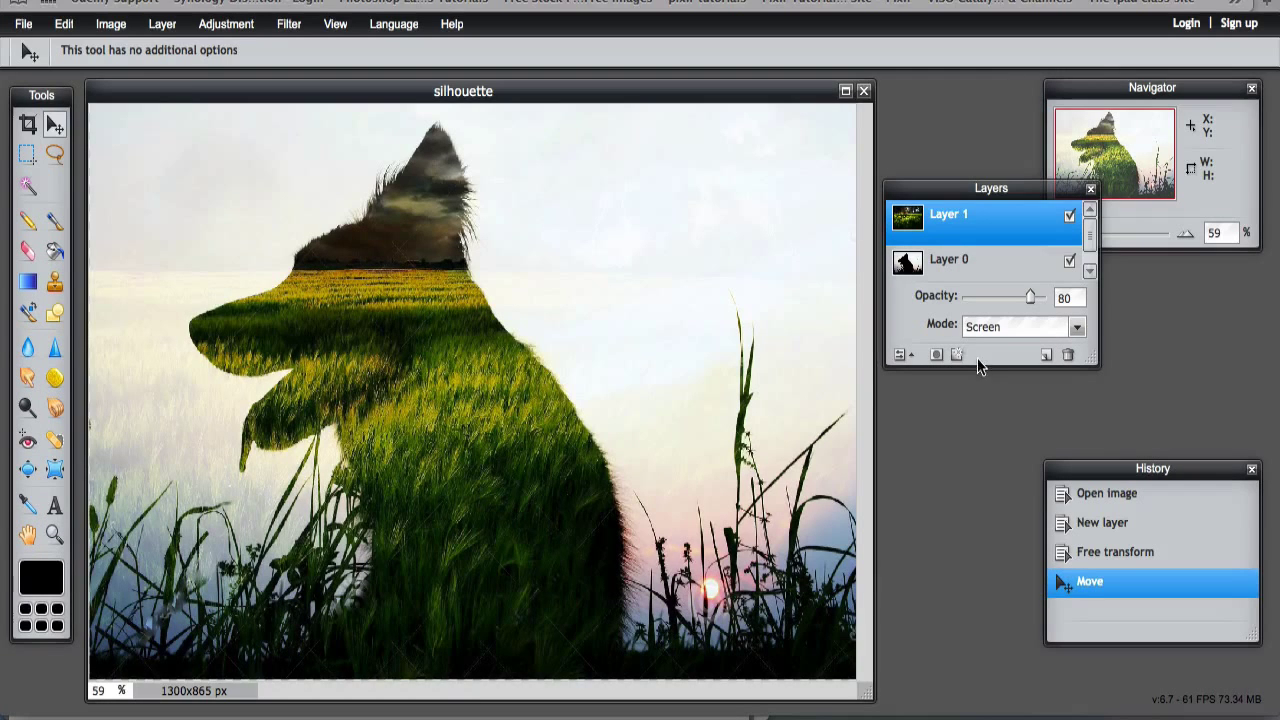
left_click(157, 28)
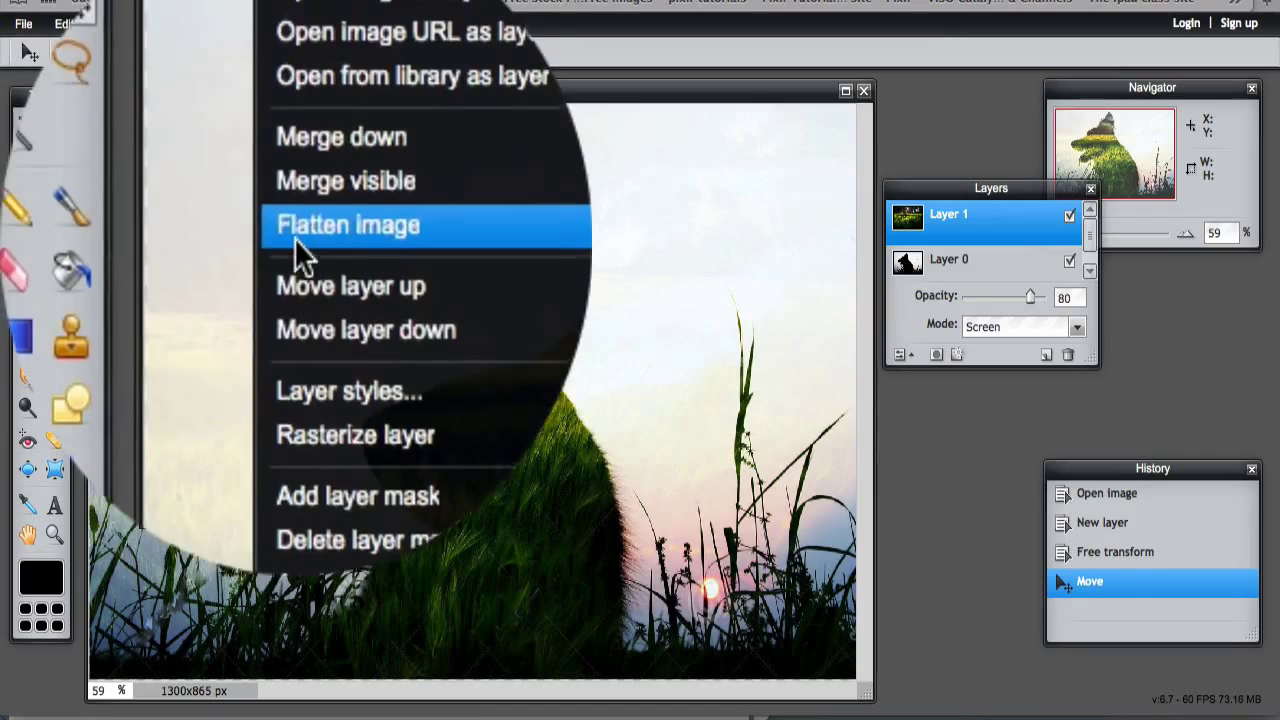
left_click(183, 229)
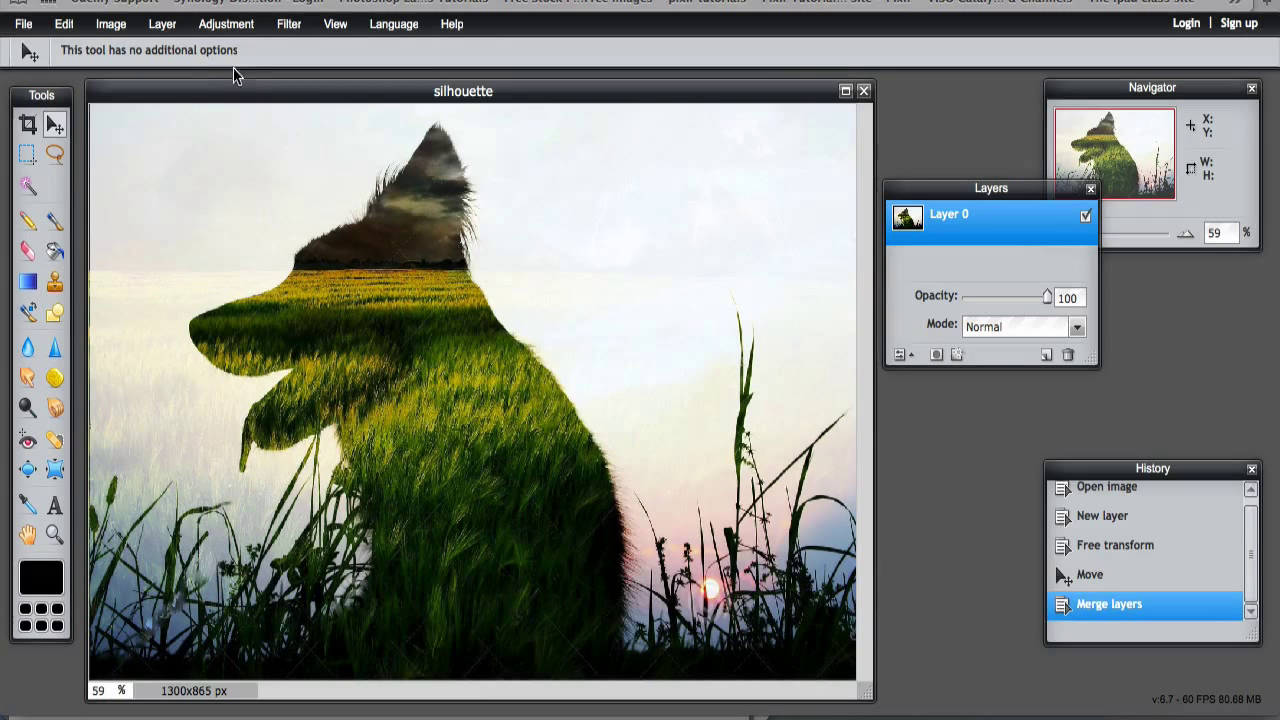
left_click(215, 30)
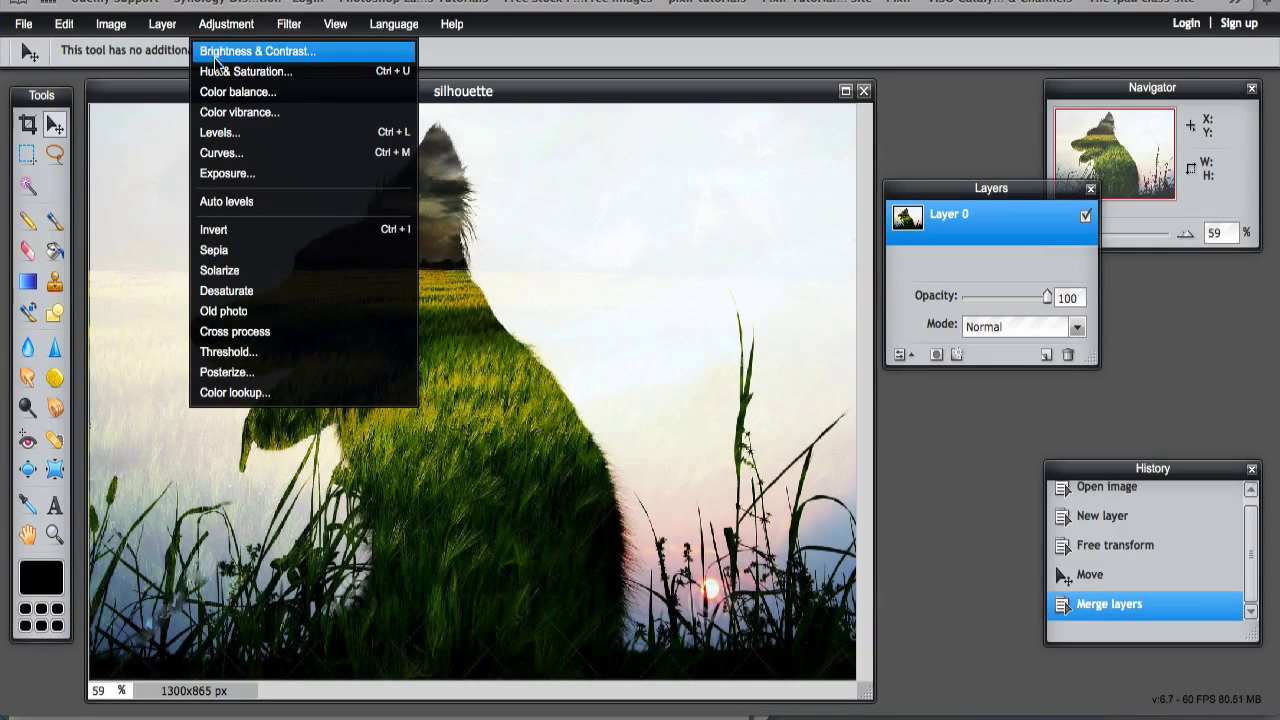
left_click(228, 49)
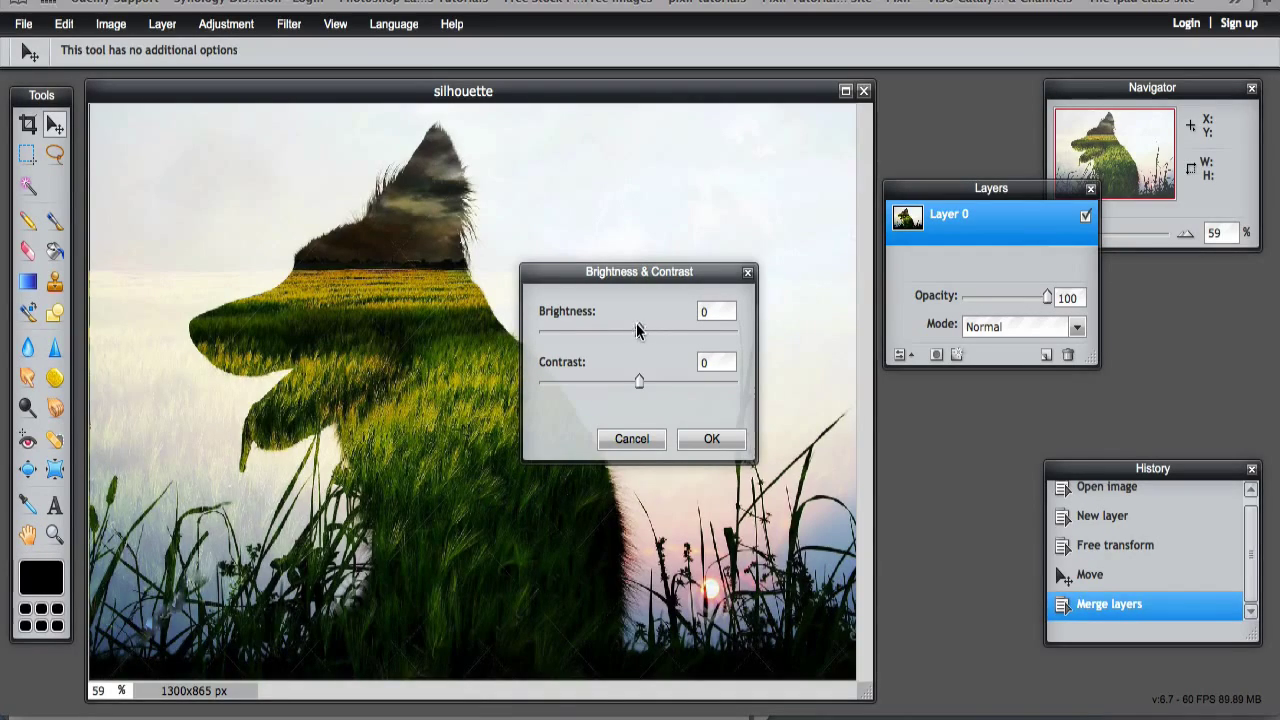
mouse_move(638, 330)
left_mouse_down()
mouse_move(683, 326)
mouse_move(642, 330)
left_mouse_up()
mouse_move(639, 381)
left_mouse_down()
mouse_move(784, 372)
mouse_move(645, 381)
left_mouse_up()
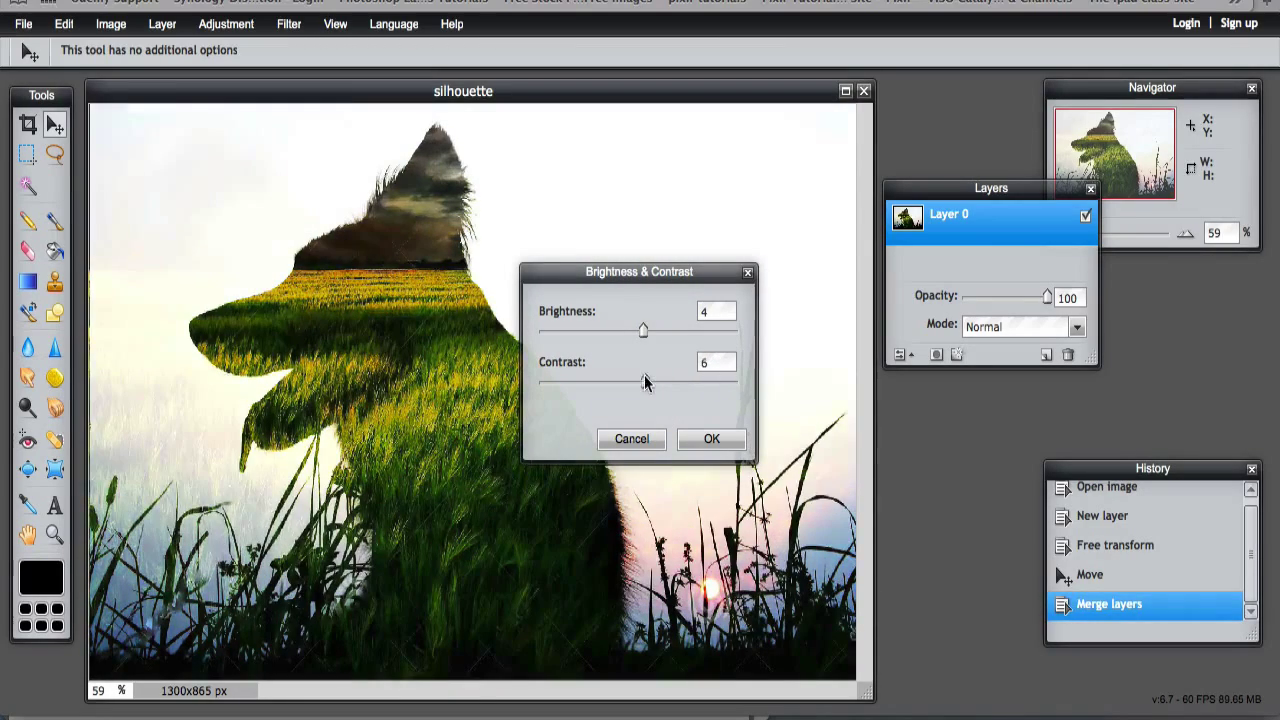
left_click(624, 441)
Step: Preview desaturation and a green Colorize tint in Hue & Saturation, then cancel
left_click(226, 23)
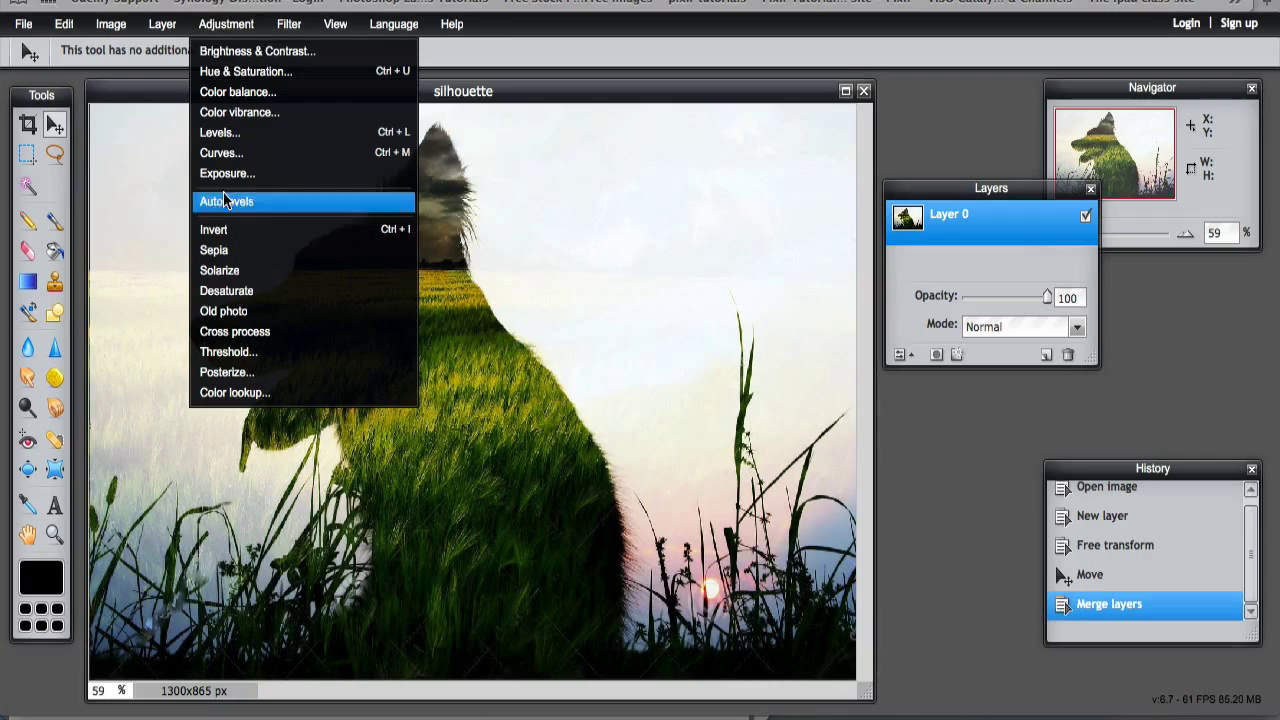
left_click(238, 72)
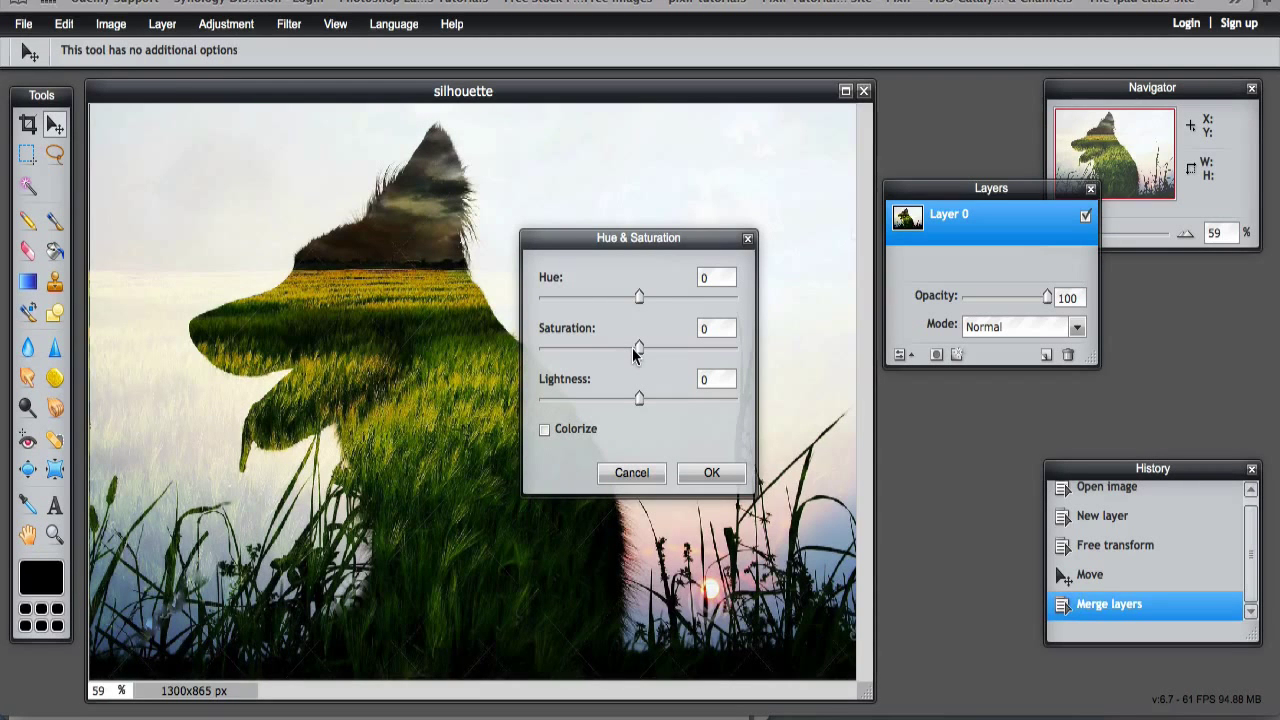
left_click_drag(636, 350, 551, 354)
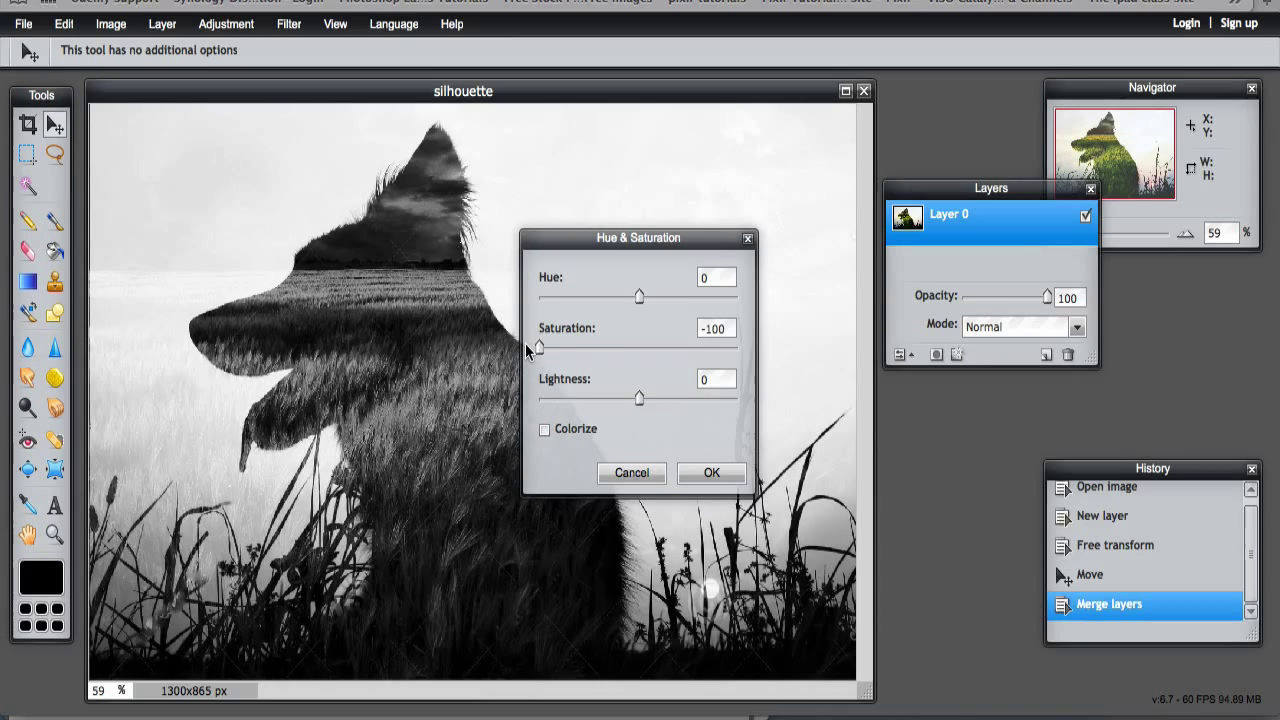
left_click_drag(525, 343, 637, 349)
left_click(545, 430)
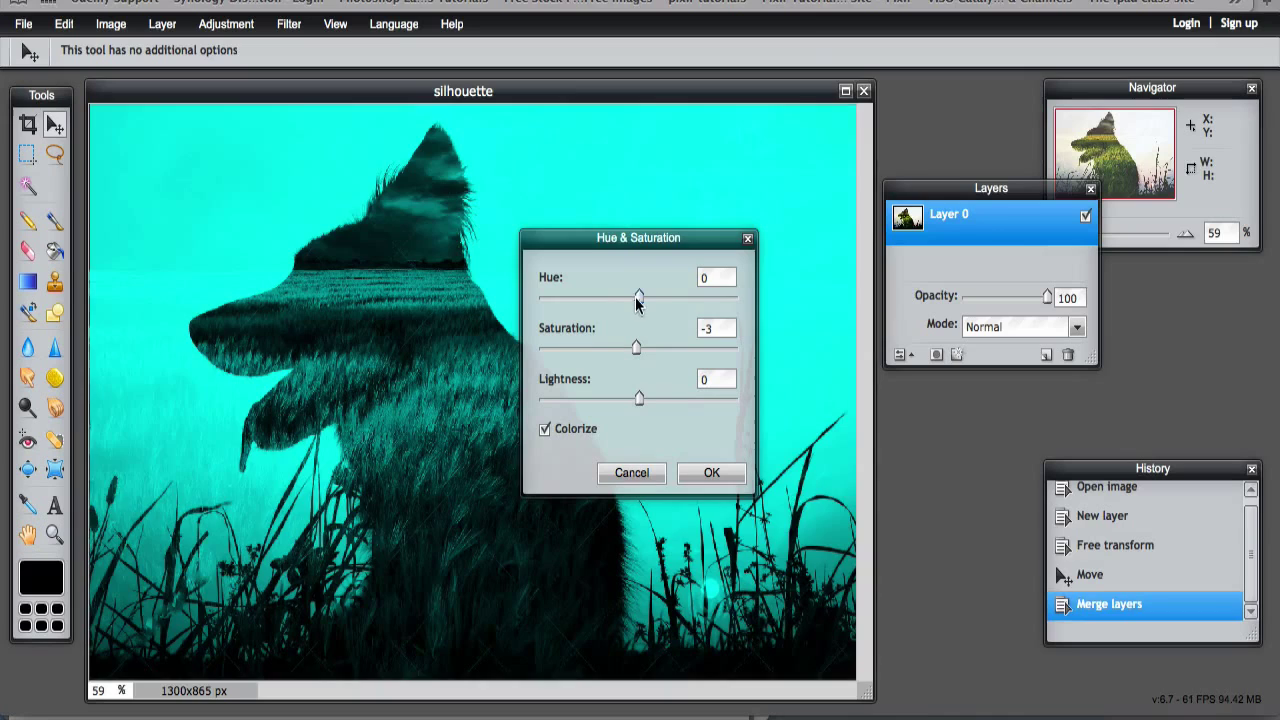
left_click_drag(639, 297, 598, 296)
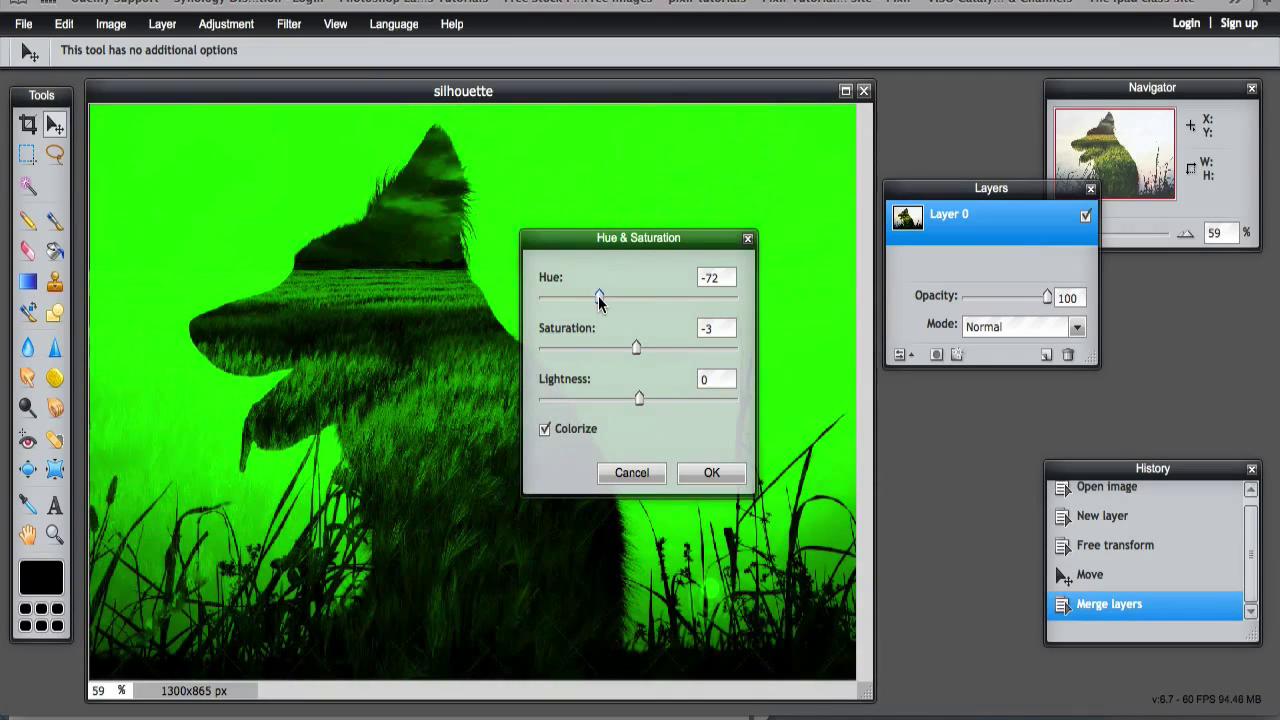
left_click(646, 479)
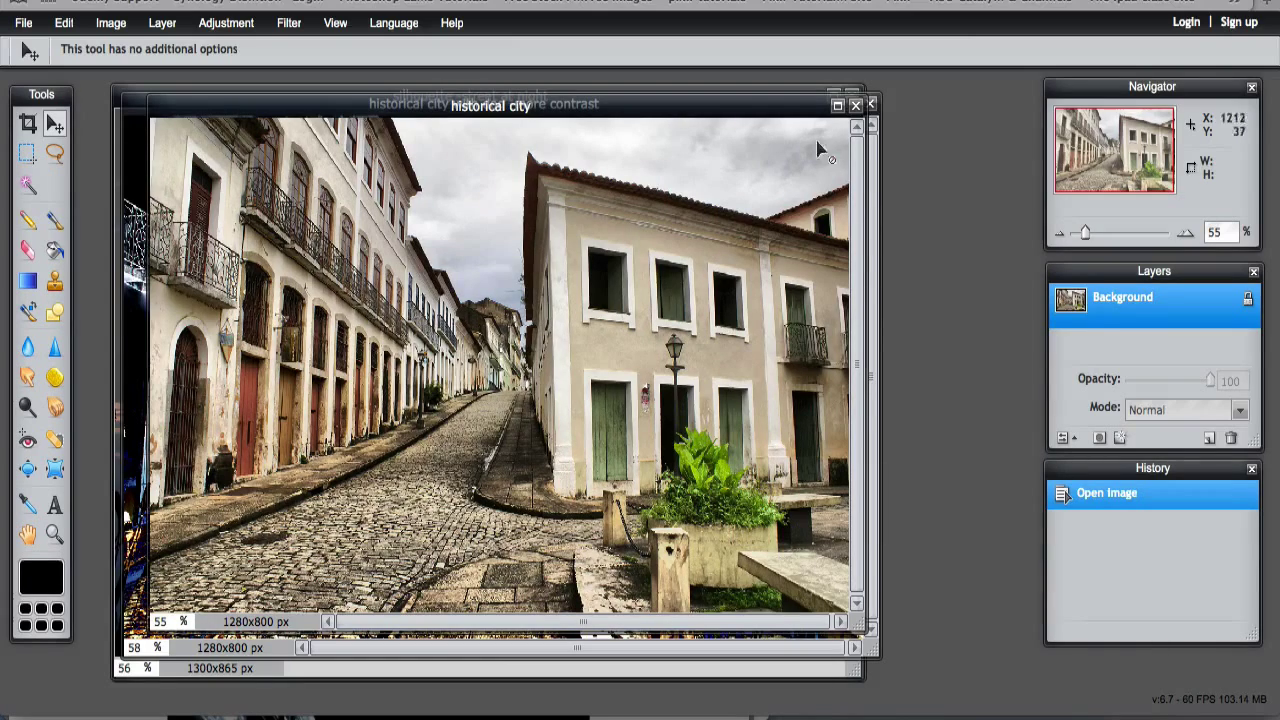
Step: Close the plain city image, cancel a trial contrast boost, and raise the street-at-night window
left_click(855, 105)
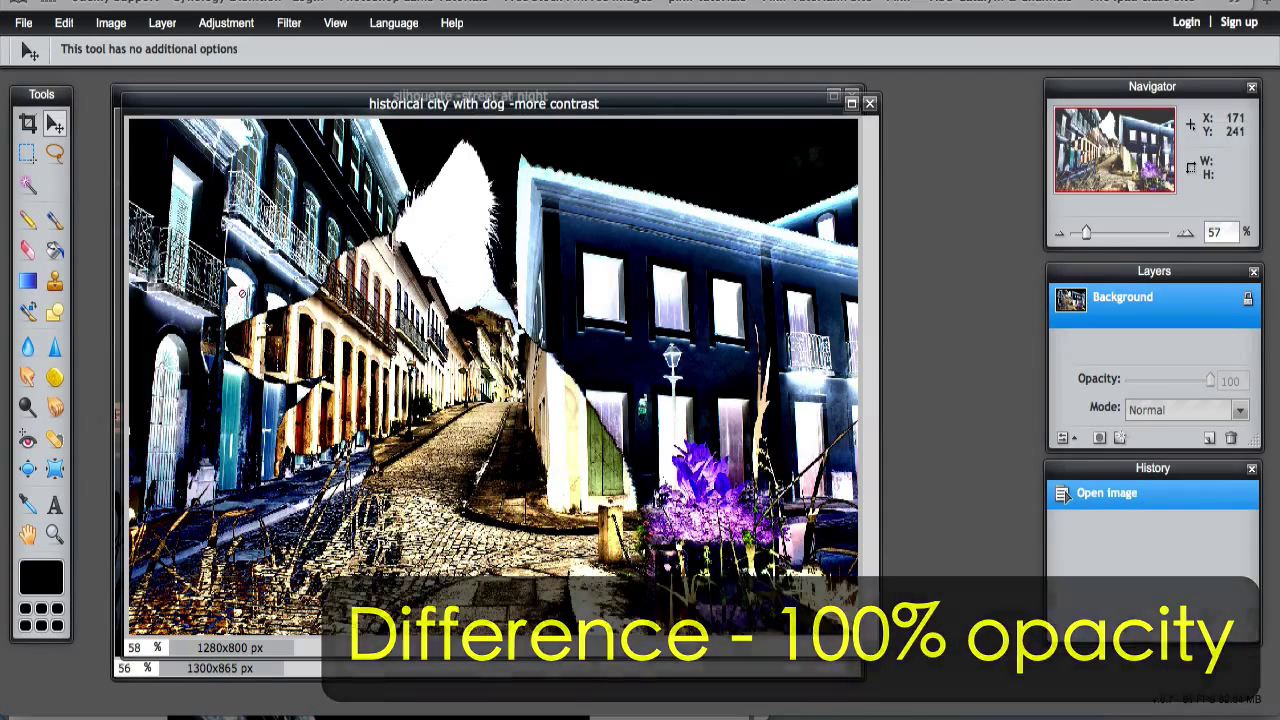
left_click(238, 22)
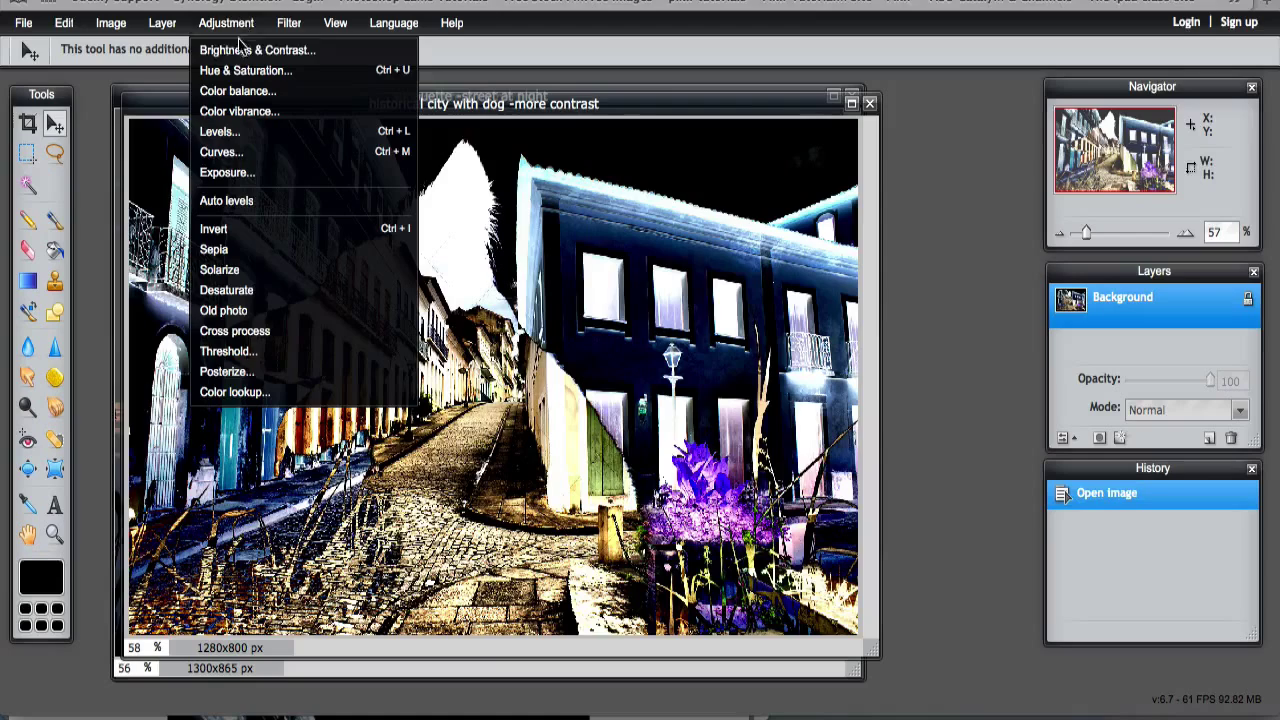
left_click(240, 50)
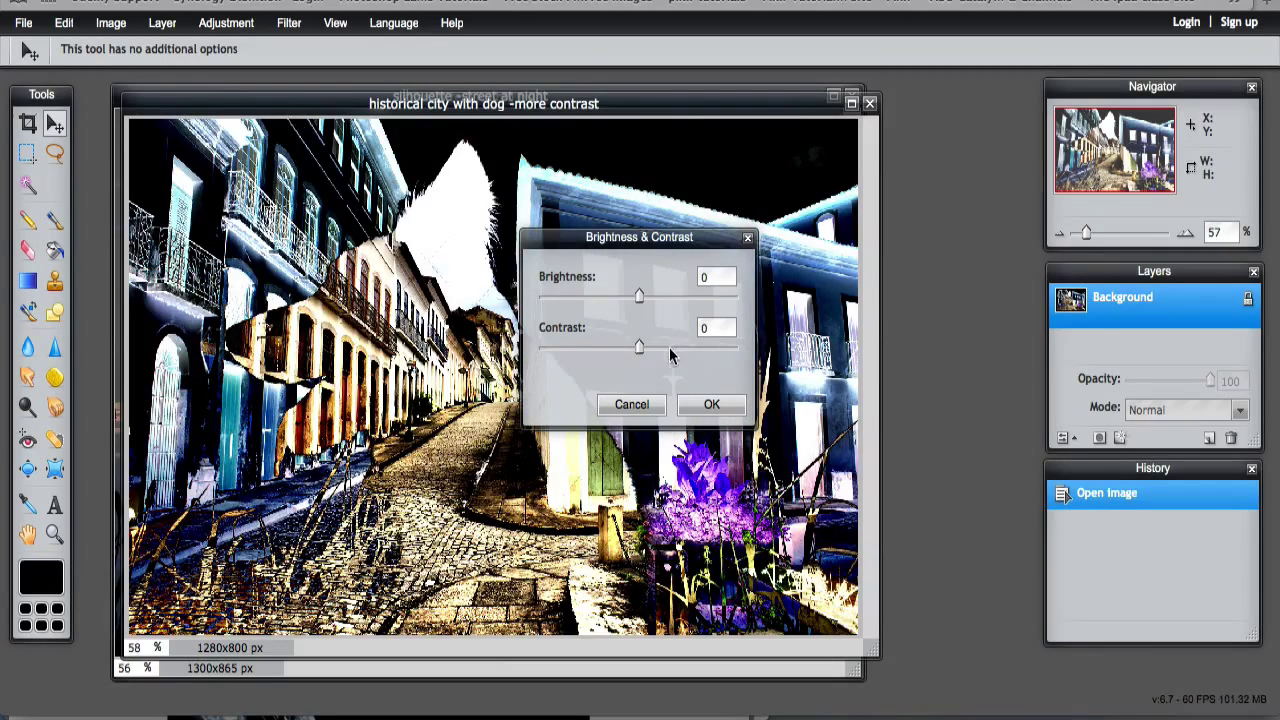
left_click_drag(640, 347, 718, 349)
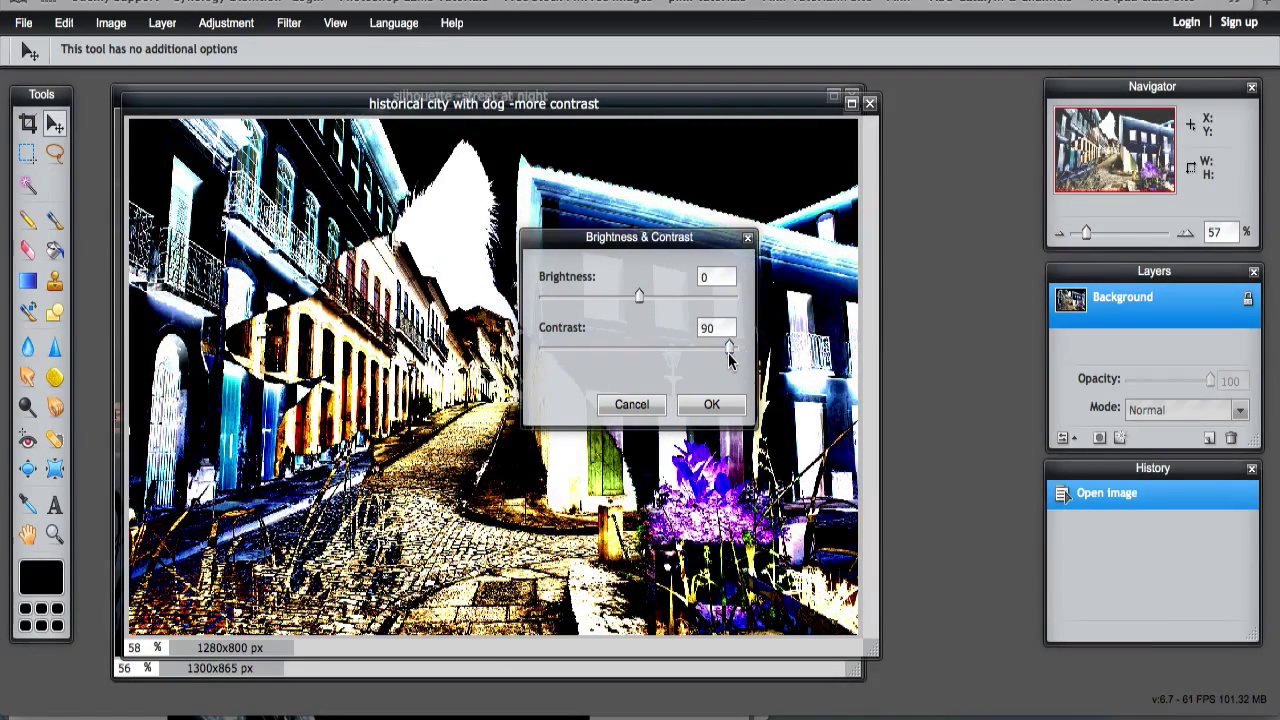
left_click(637, 412)
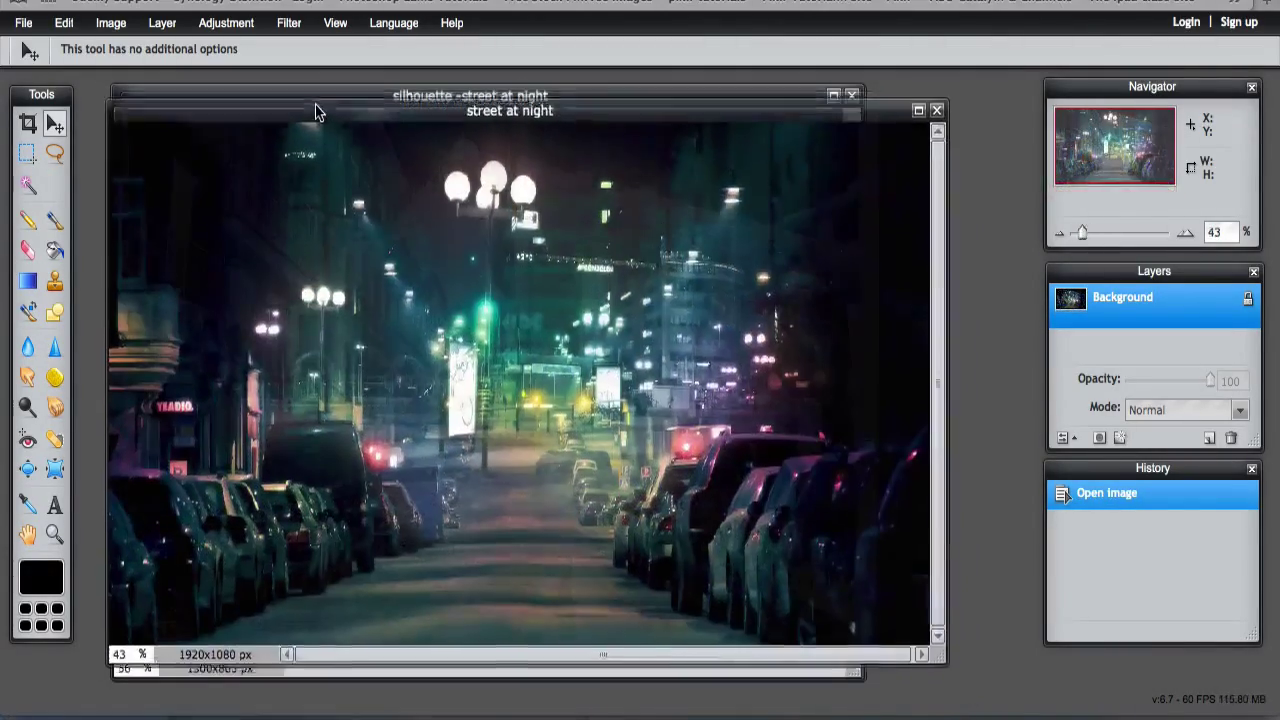
left_click_drag(314, 109, 320, 101)
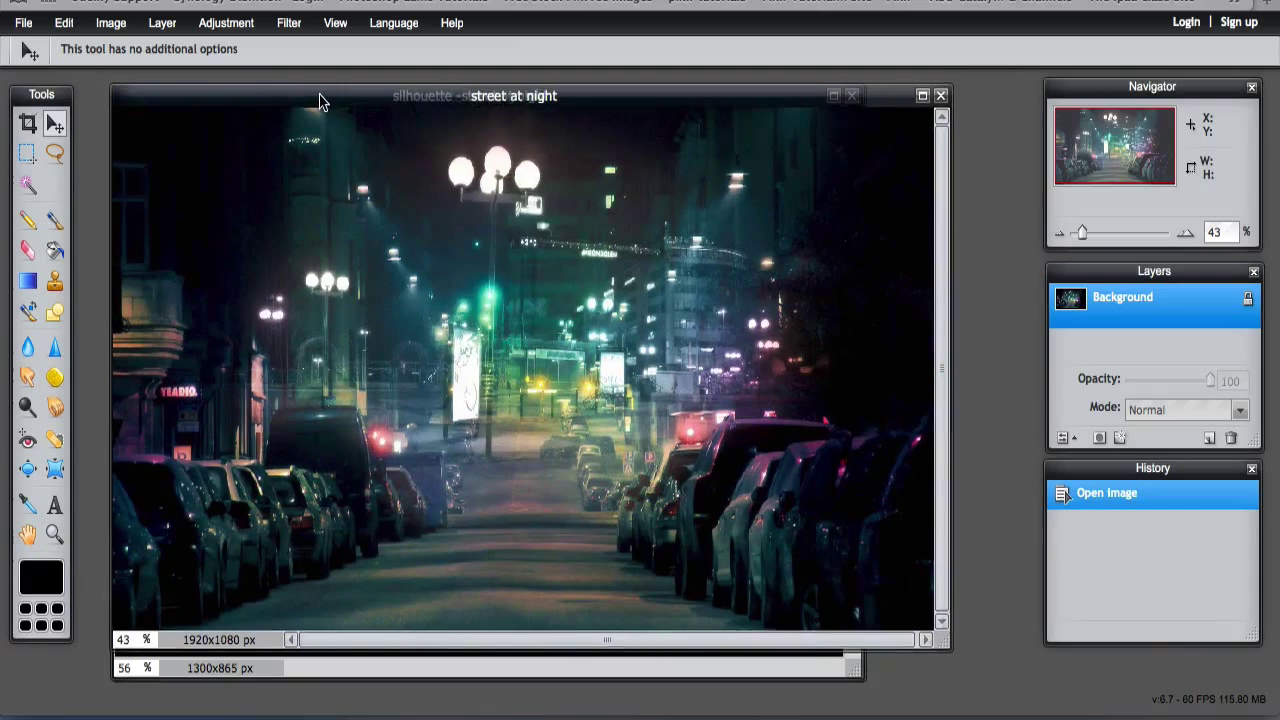
Step: Close the 'street at night' and 'big tree' images, keeping the silhouette-with-big-tree blend open
left_click(940, 96)
left_click_drag(362, 99, 361, 98)
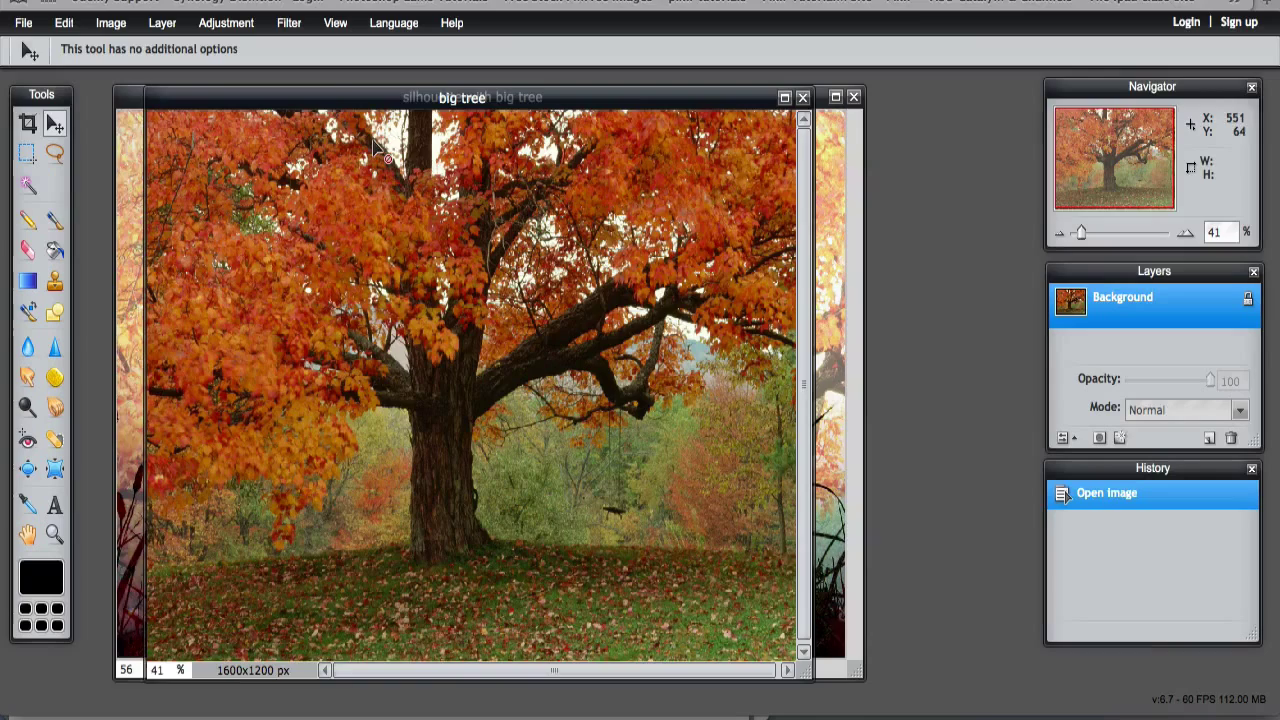
left_click(802, 97)
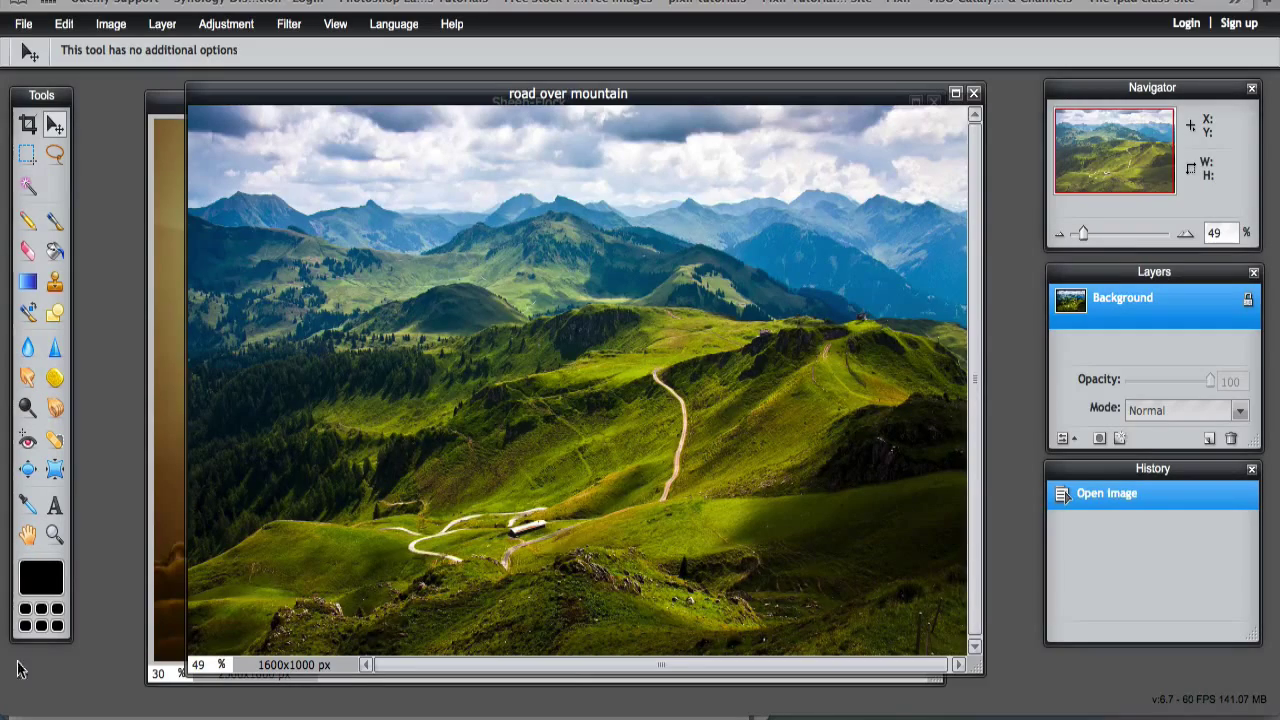
Step: Move the road-over-mountain window aside and bring the 2560x1600 Sheep-Flock photo to the front
left_click_drag(351, 100, 300, 108)
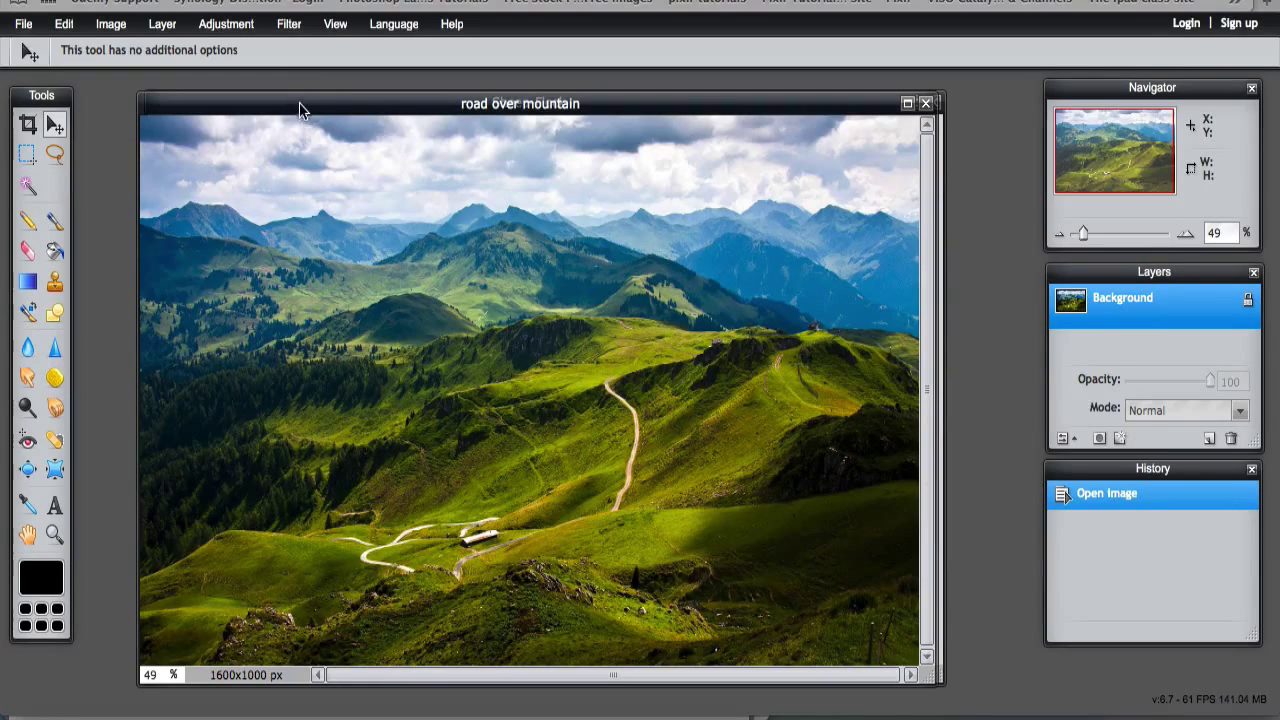
left_click_drag(303, 110, 311, 678)
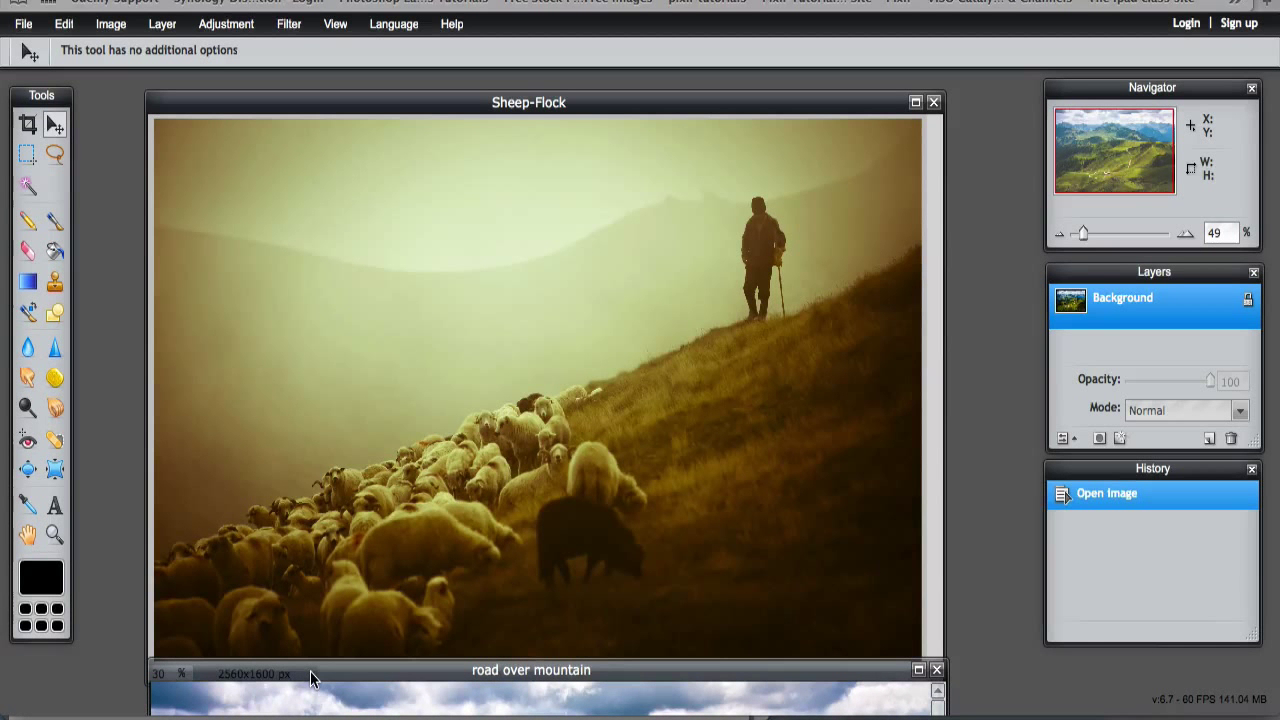
left_click_drag(311, 678, 318, 143)
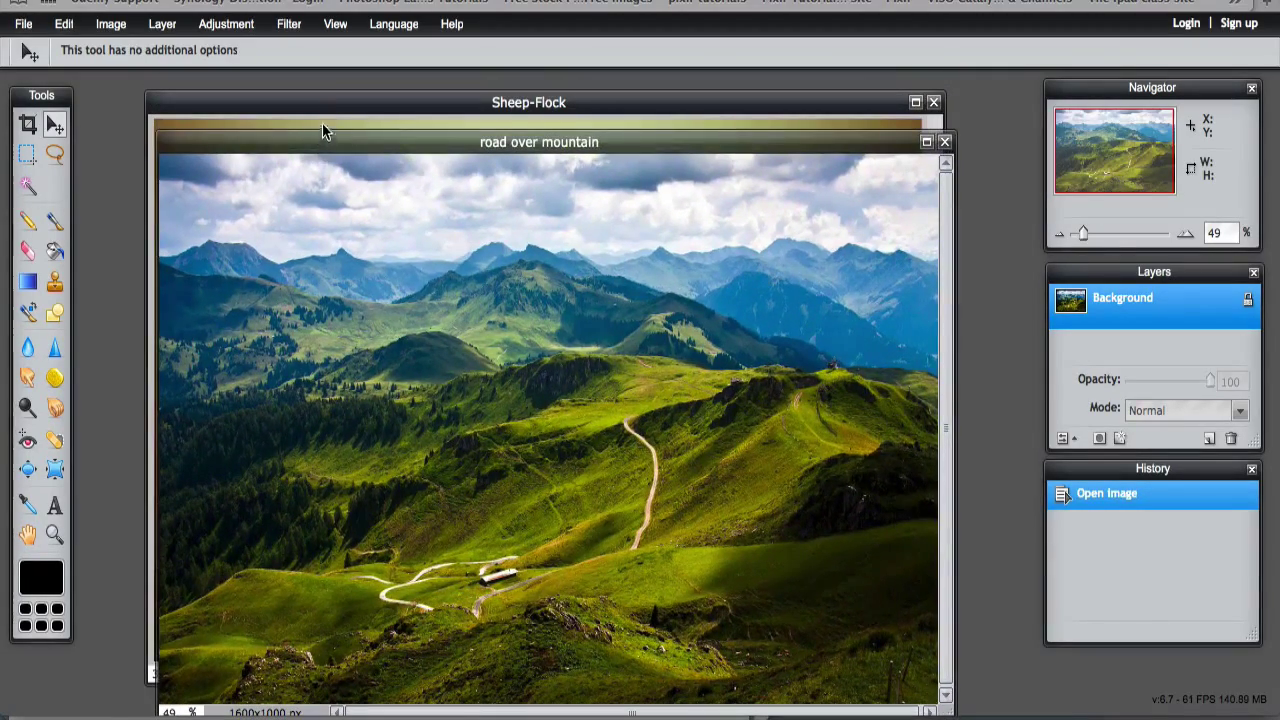
left_click(324, 101)
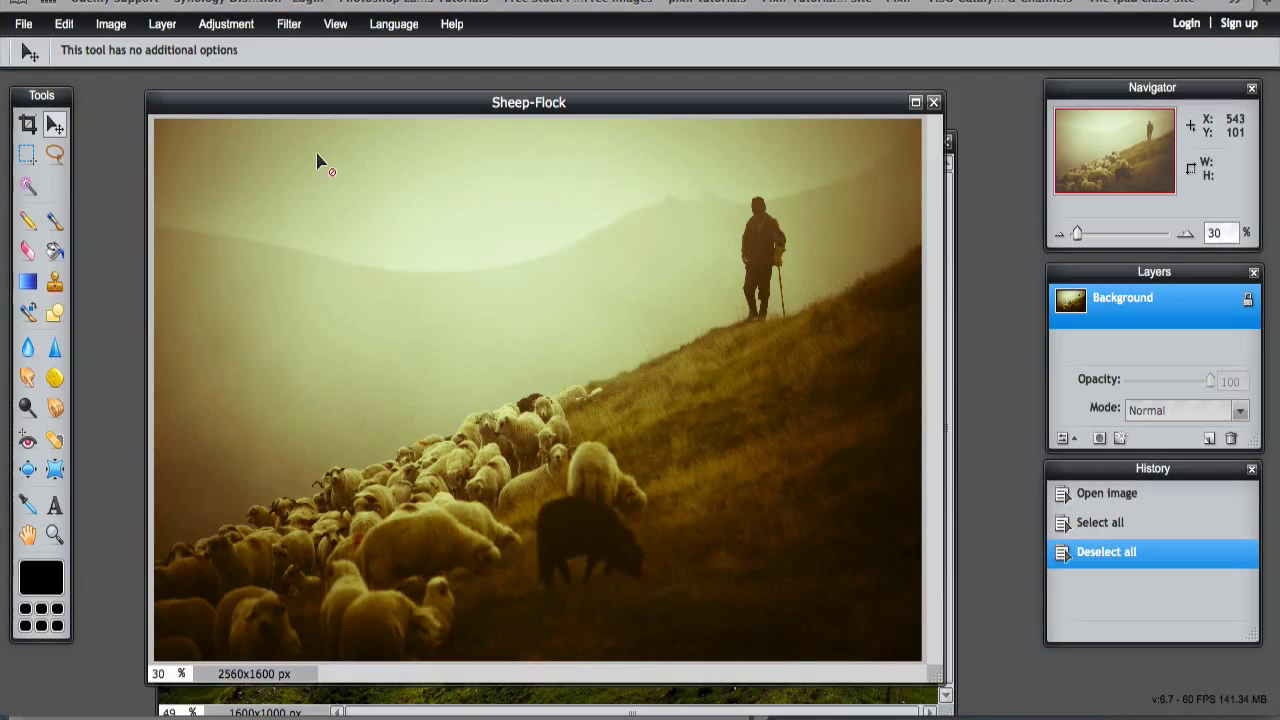
Step: Copy the whole Sheep-Flock image, close it unsaved, and paste it into the mountain road document as Layer 1
key("ctrl+a")
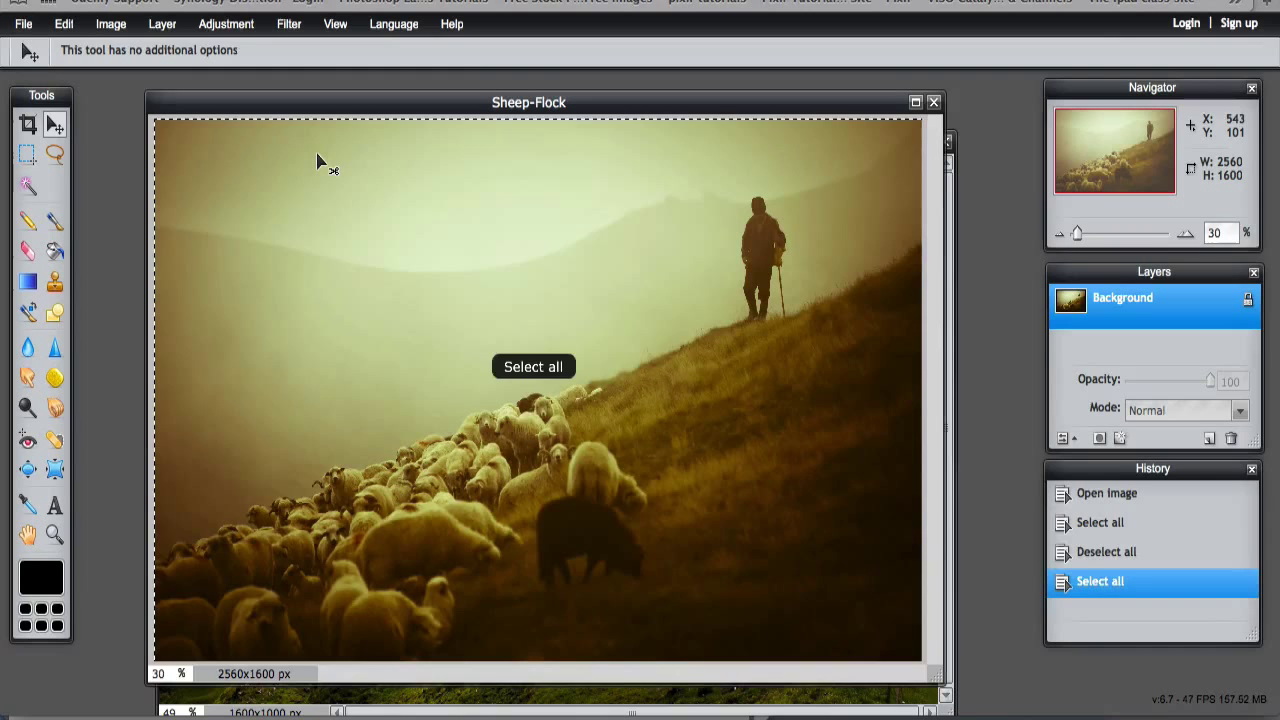
key("ctrl+c")
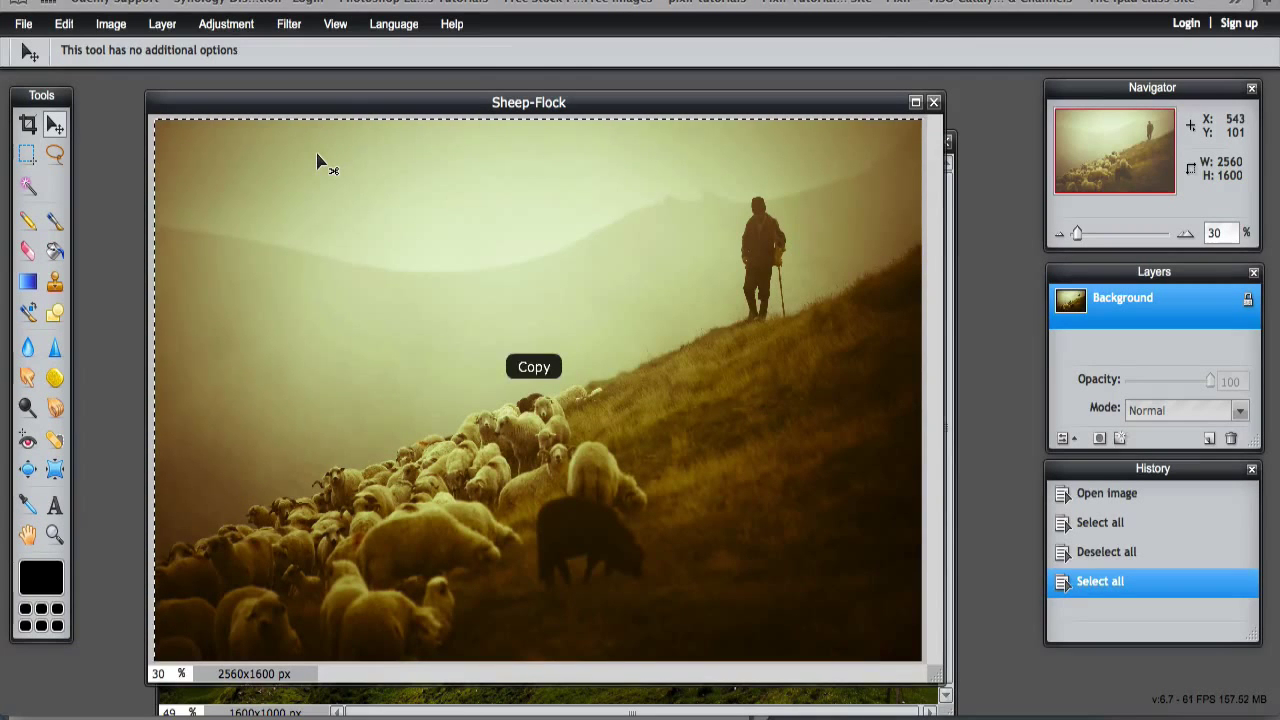
left_click(933, 102)
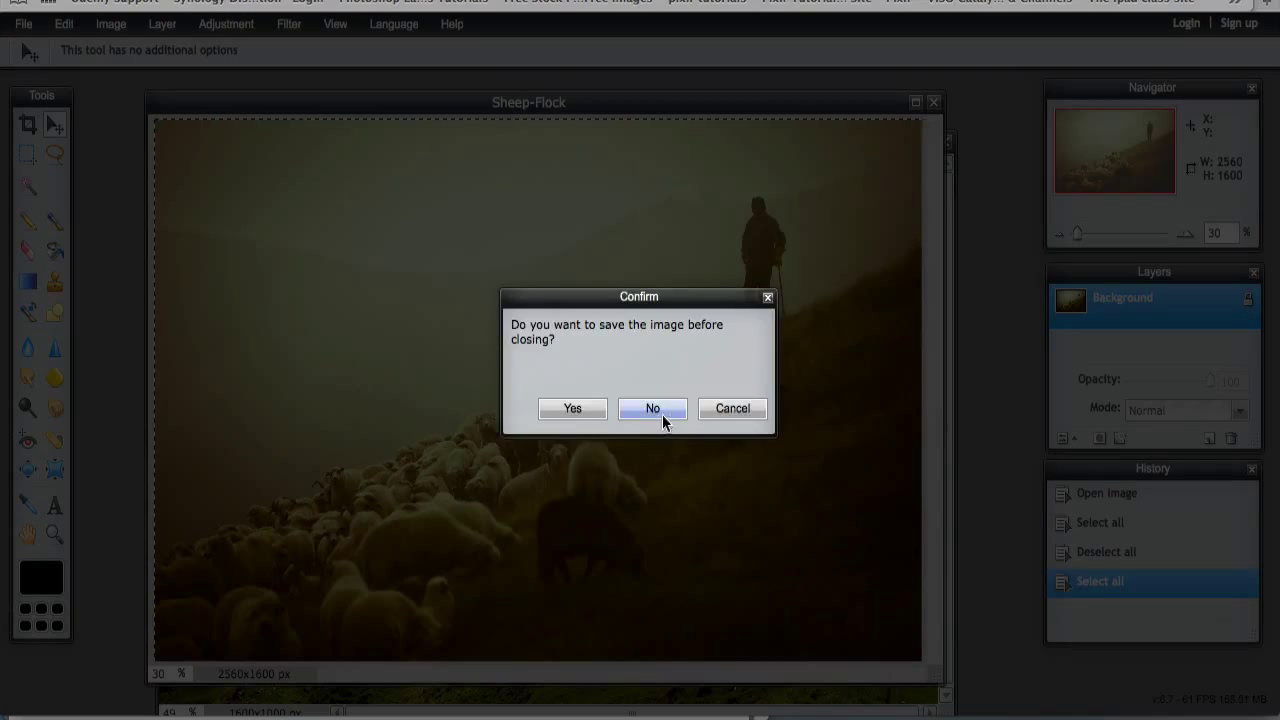
left_click(652, 409)
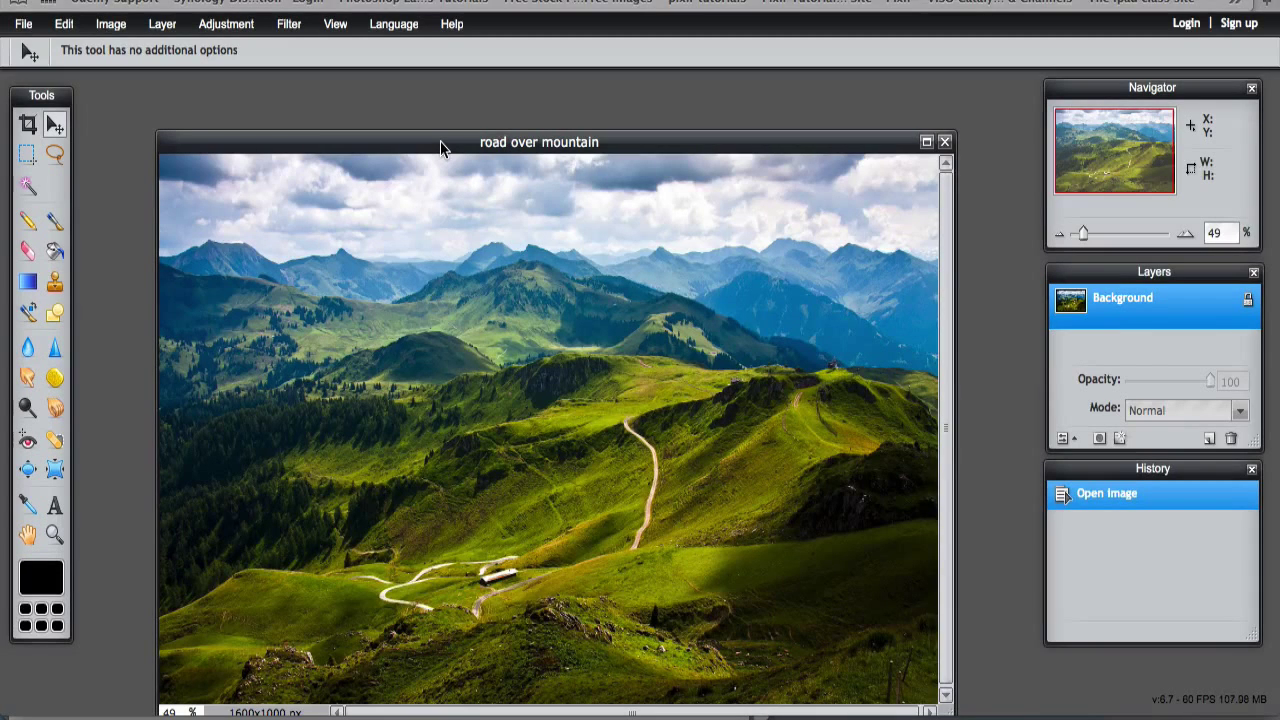
key("ctrl+v")
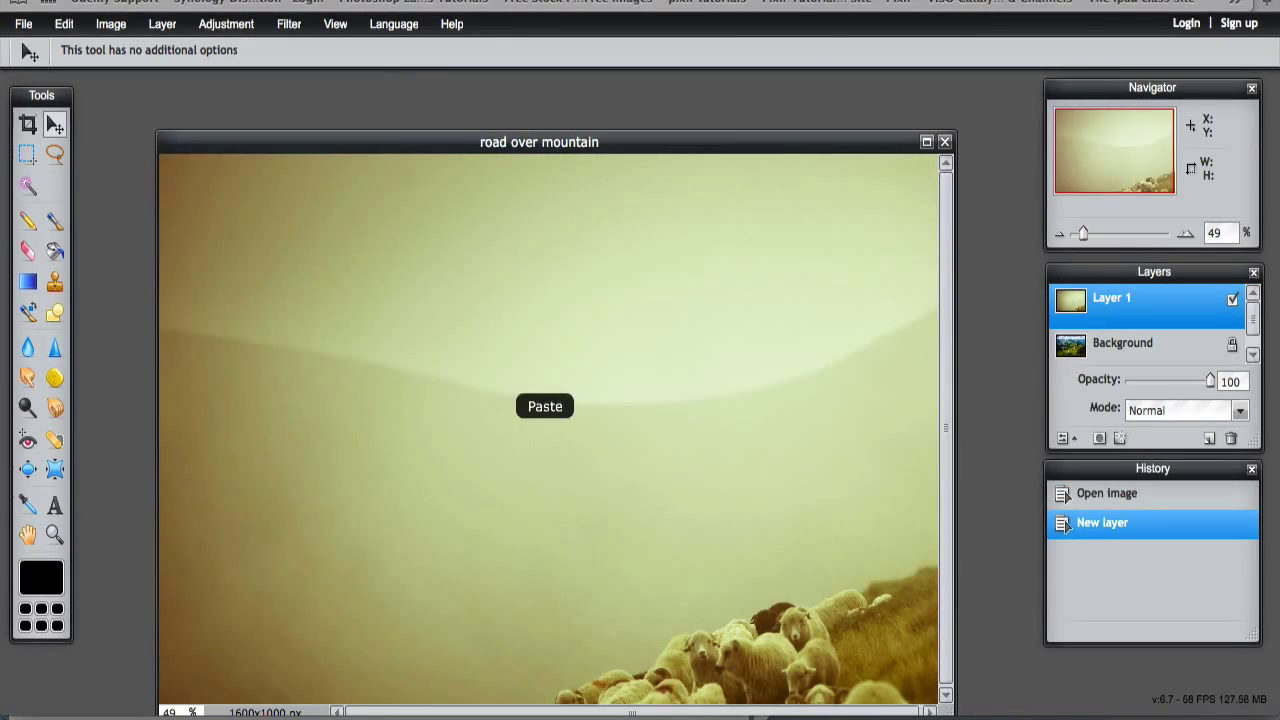
left_click_drag(443, 133, 420, 92)
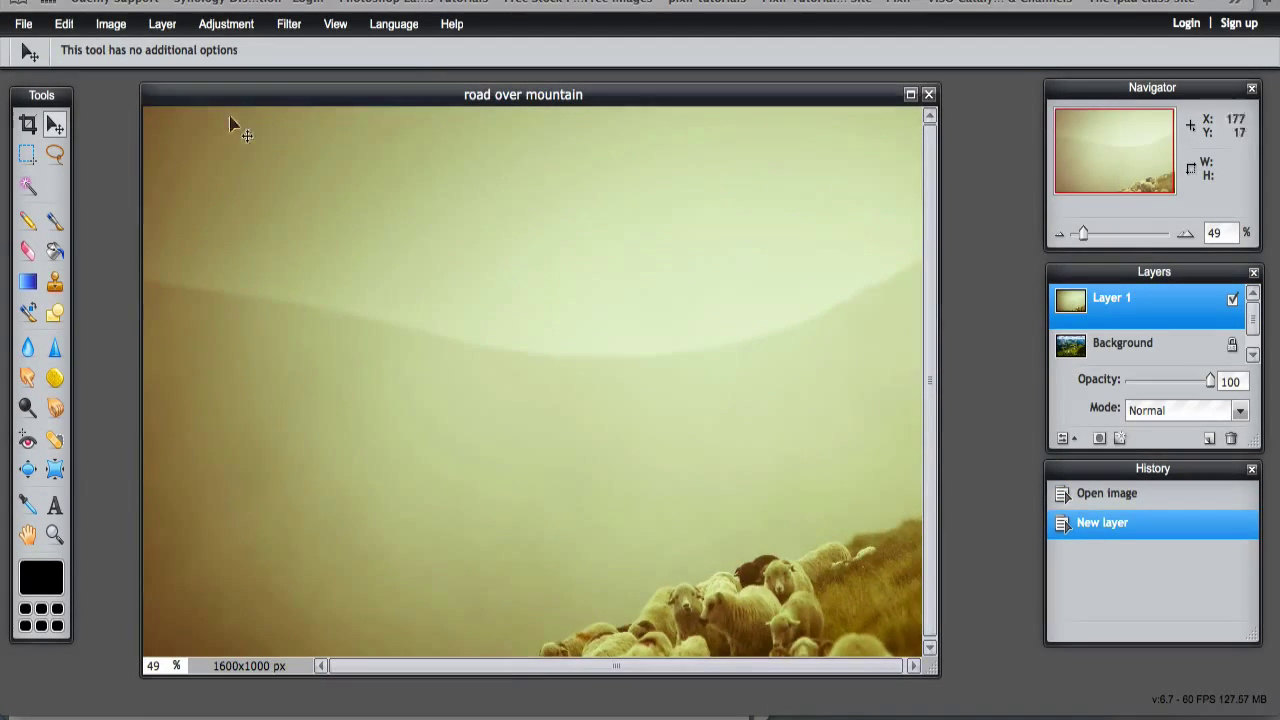
Step: Free-transform the sheep layer to fill the 1600x1000 canvas, shepherd included, and apply it
left_click(63, 23)
left_click(64, 188)
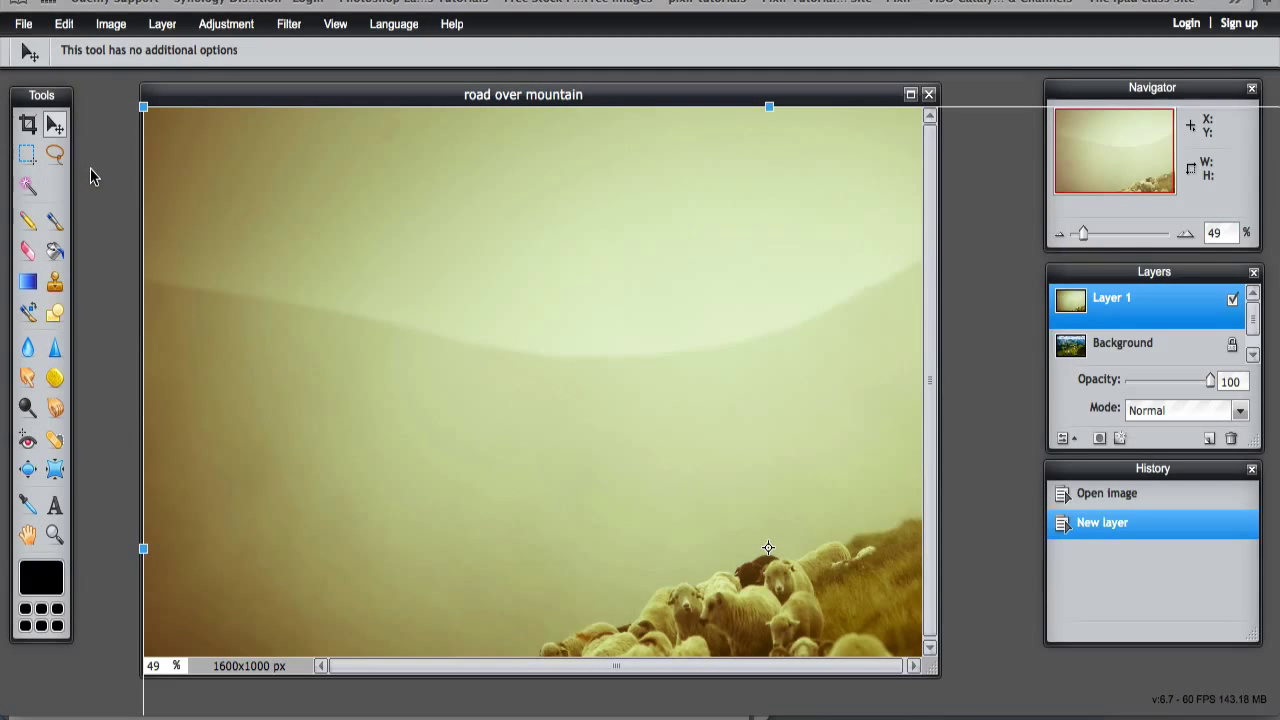
left_click_drag(143, 106, 242, 280)
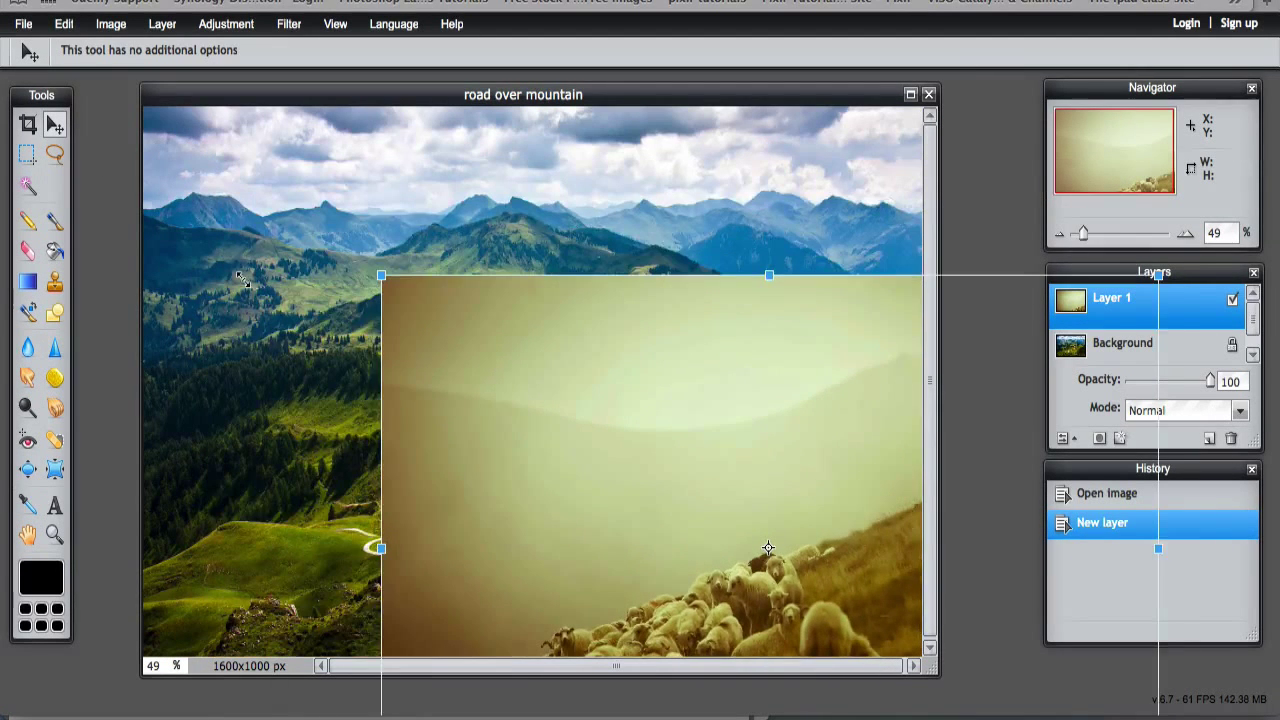
left_click_drag(463, 378, 228, 207)
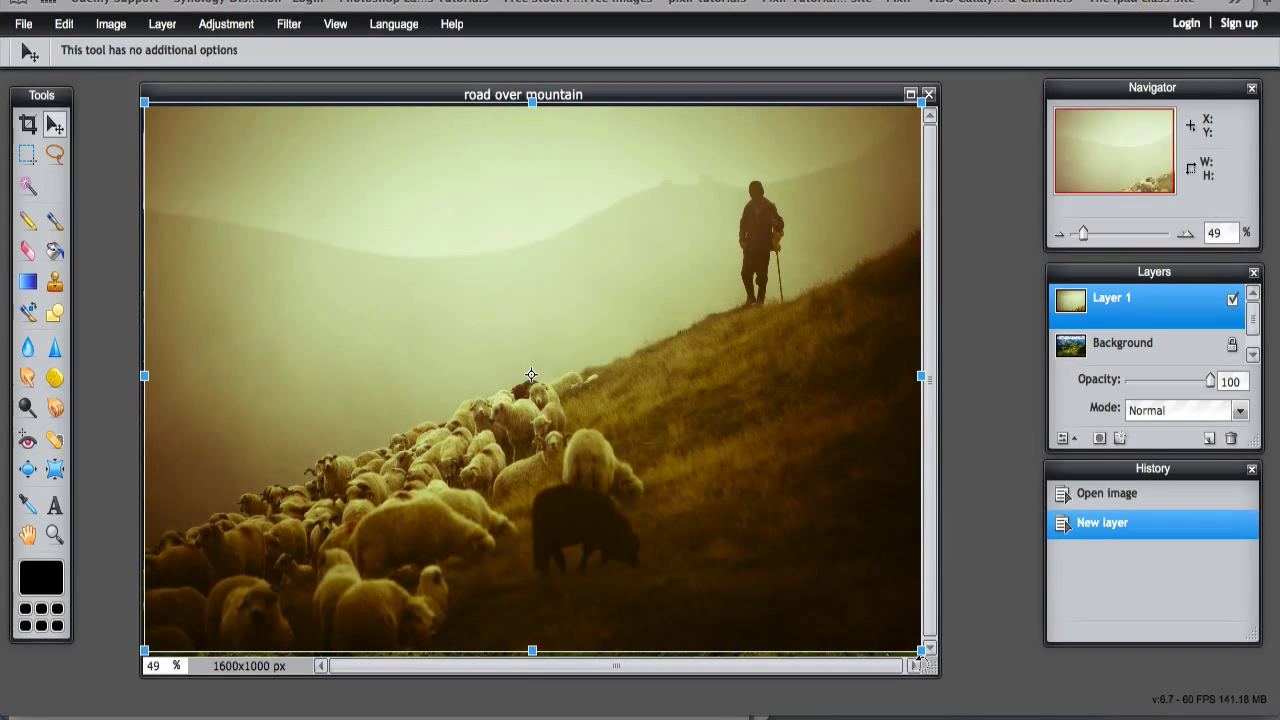
left_click(967, 499)
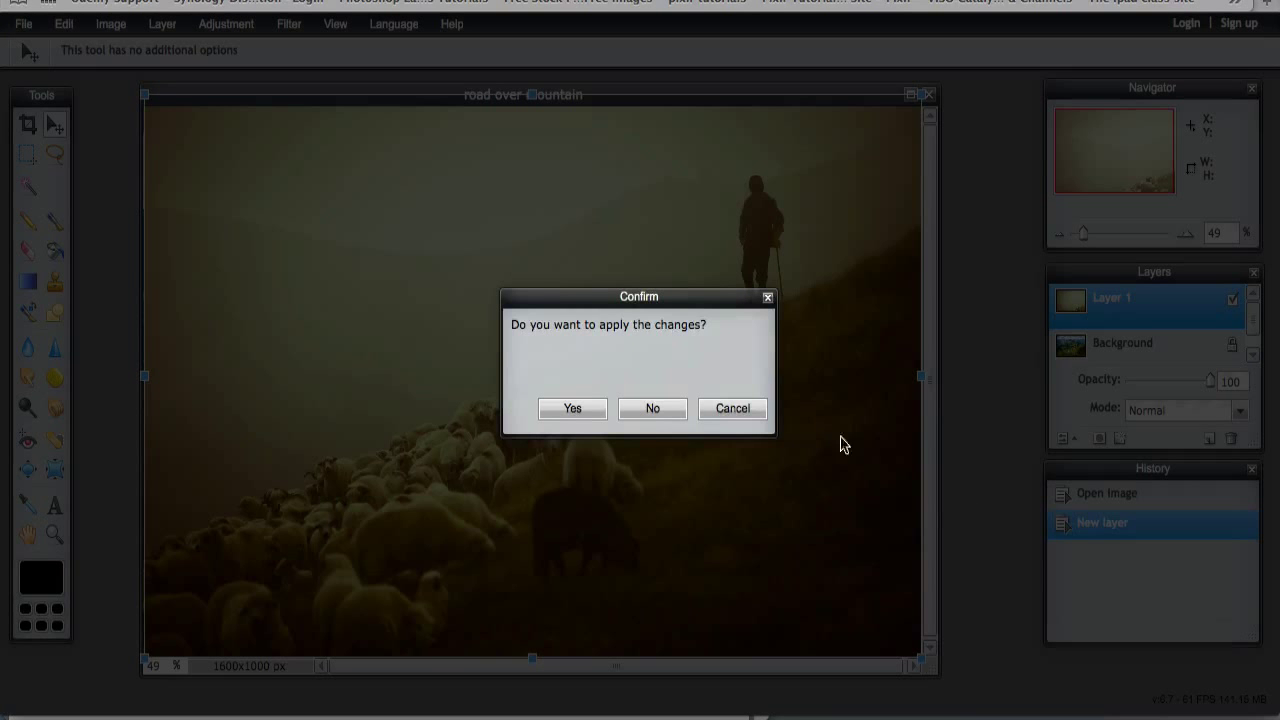
left_click(571, 408)
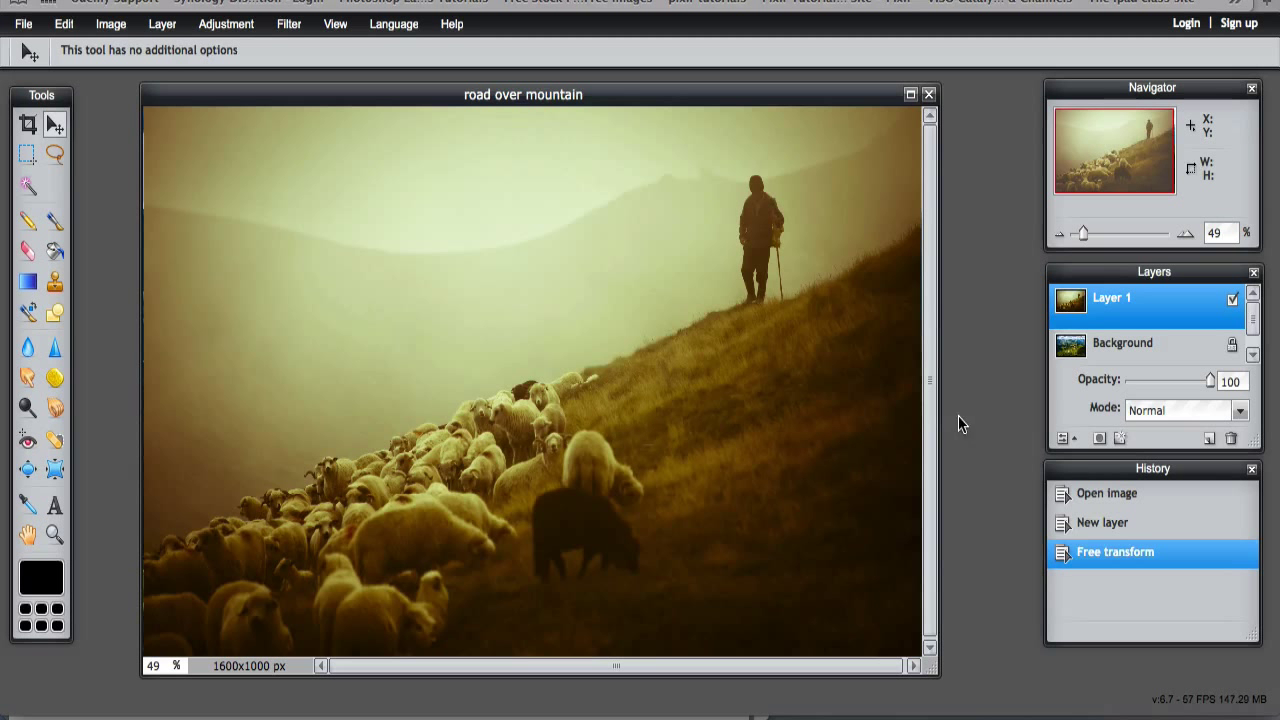
Step: Unlock the background as Layer 0, then try Difference and Hardlight blend modes on the sheep layer
double_click(1232, 348)
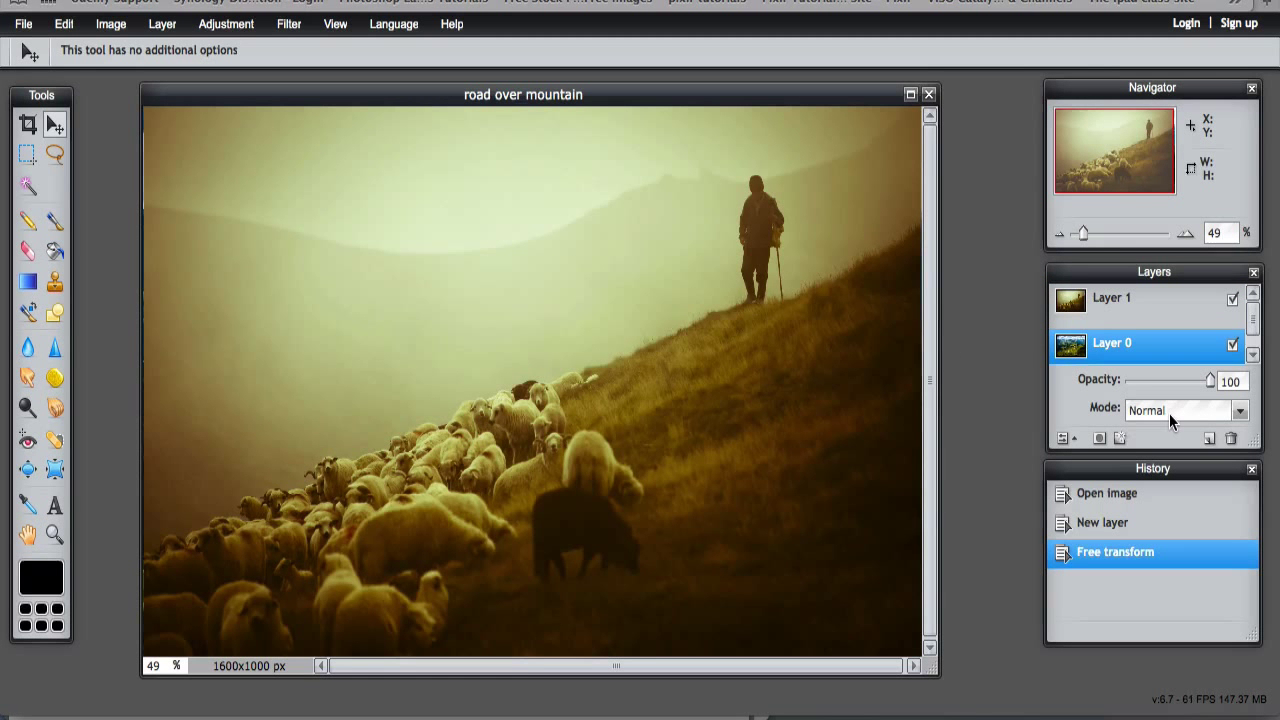
left_click(1120, 308)
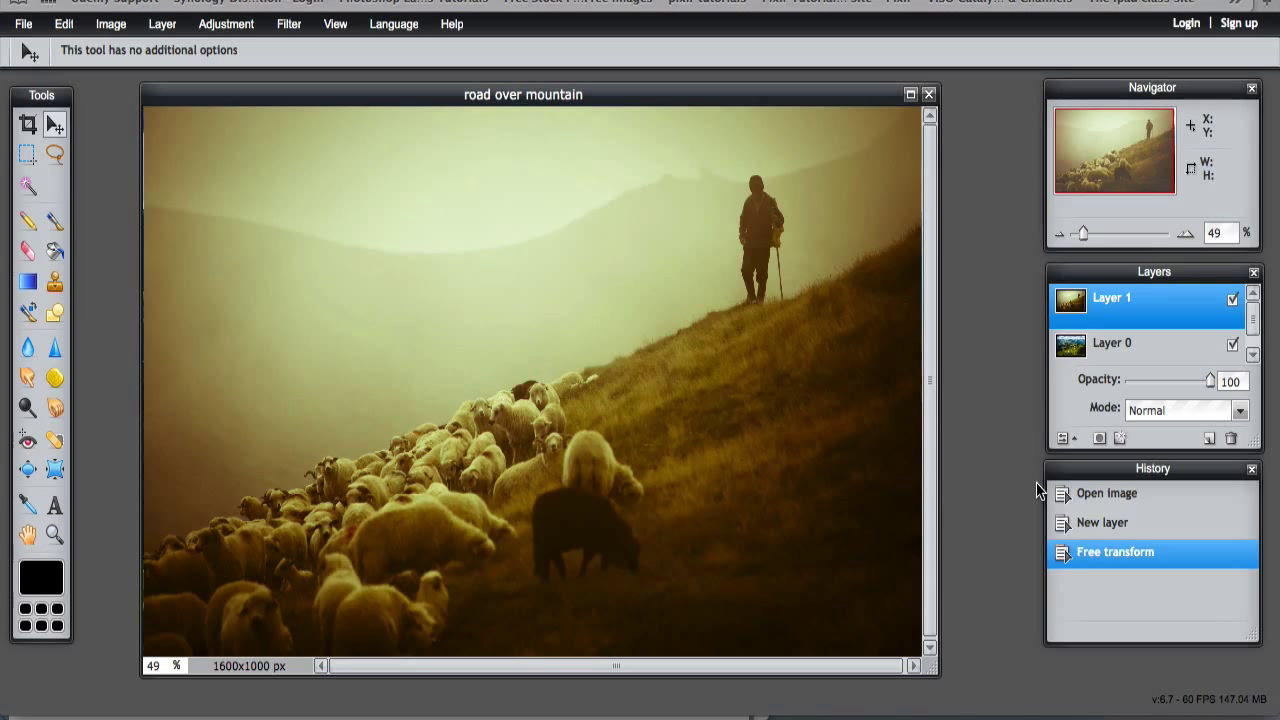
left_click(1241, 411)
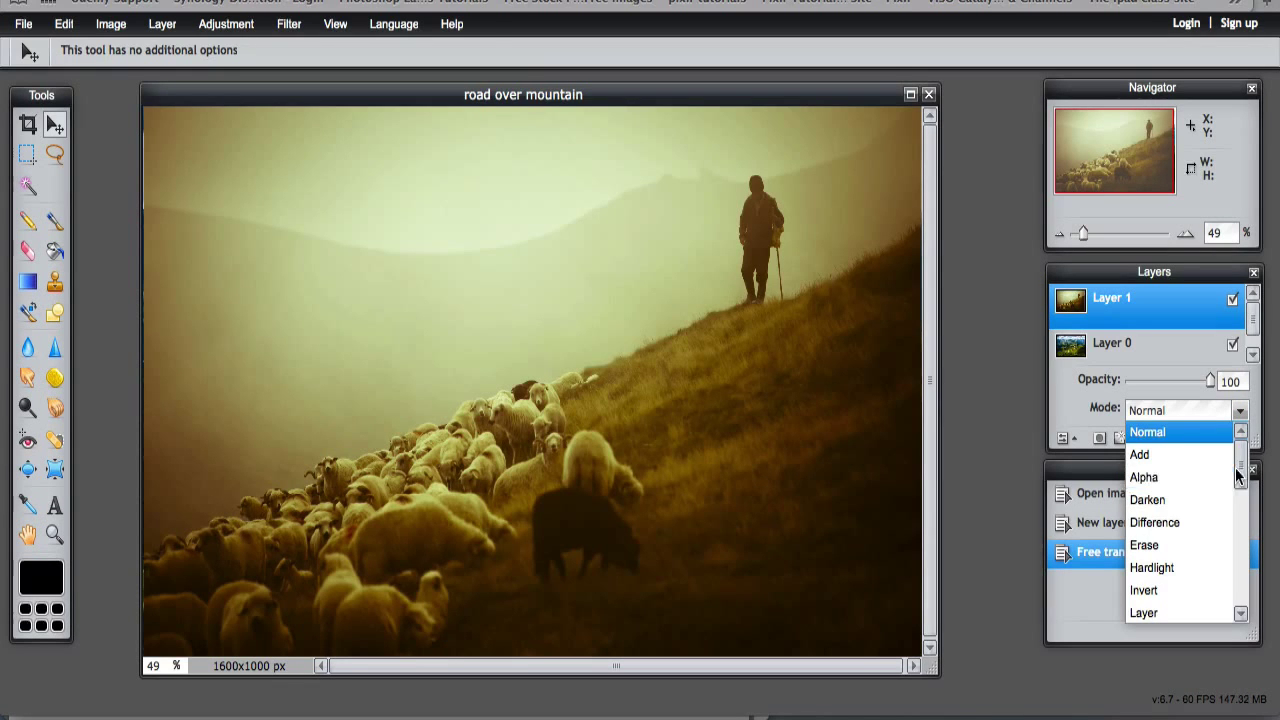
left_click(1166, 524)
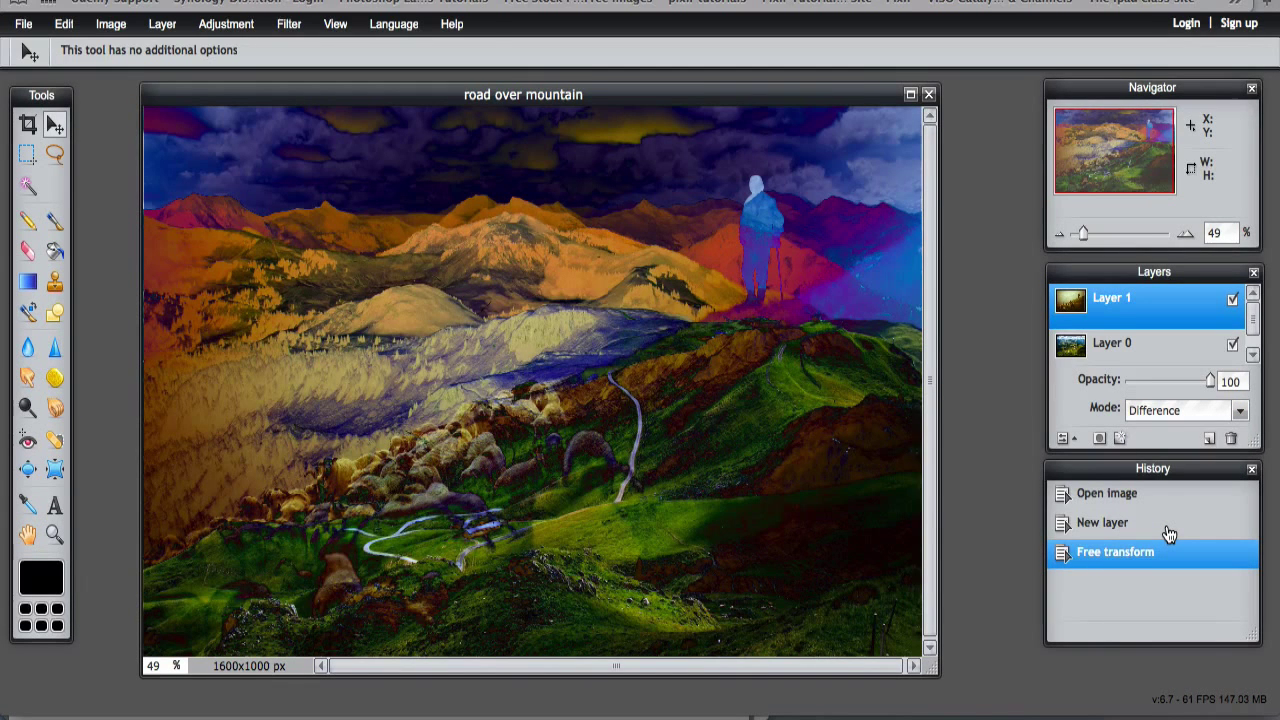
left_click(1239, 411)
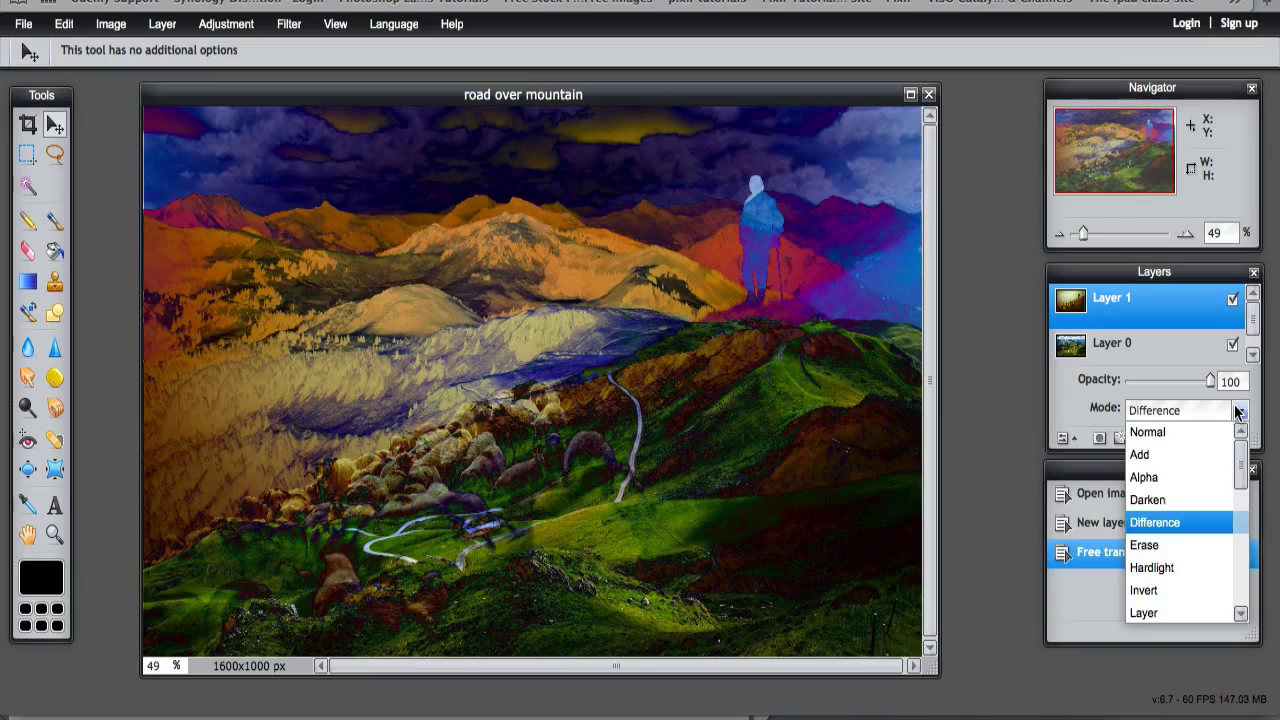
left_click(1161, 569)
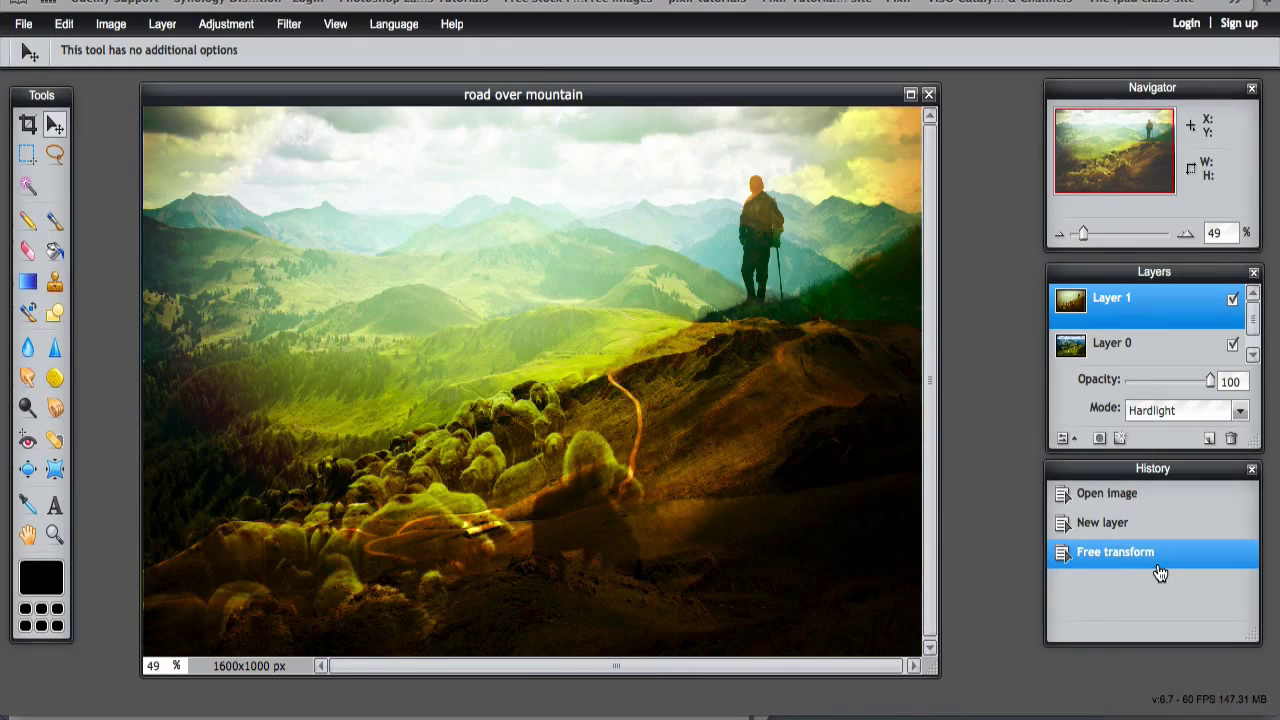
left_click_drag(1212, 381, 1252, 390)
Step: Try Lighten on the sheep layer, then settle on Darken at 100 opacity
left_click(1240, 411)
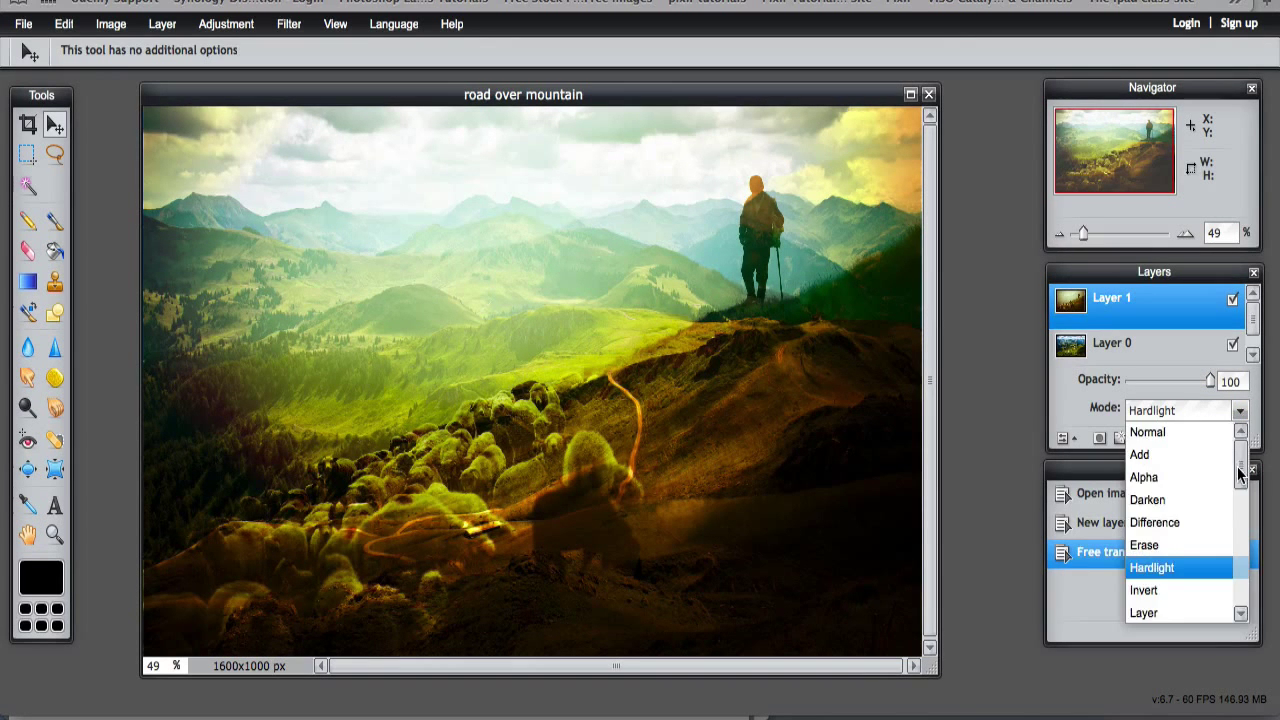
scroll(1236, 450, "down", 4)
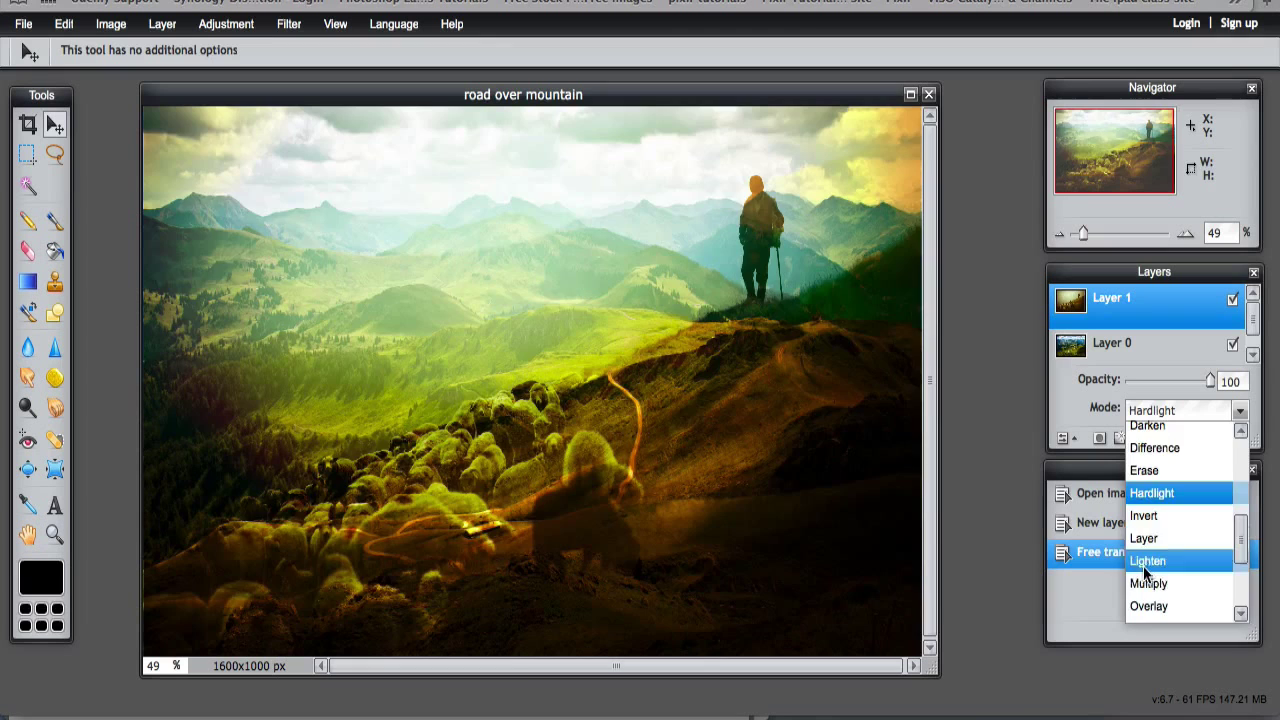
left_click(1147, 561)
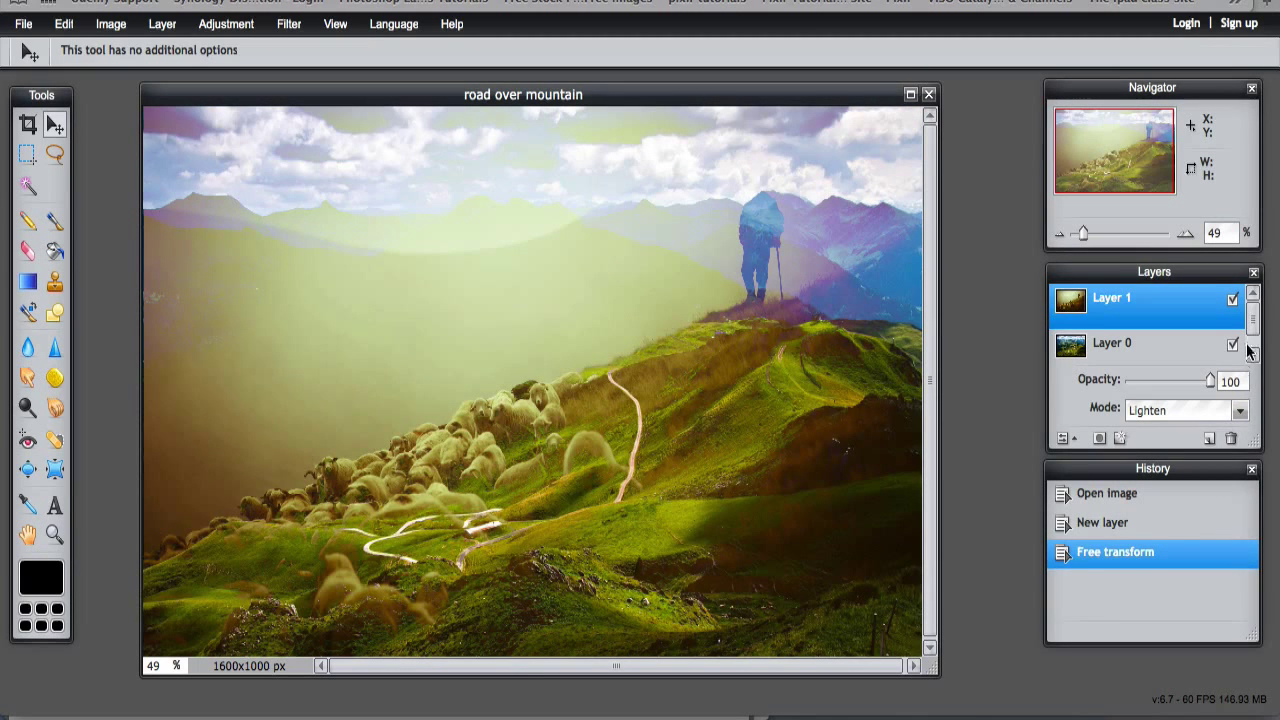
left_click(1240, 411)
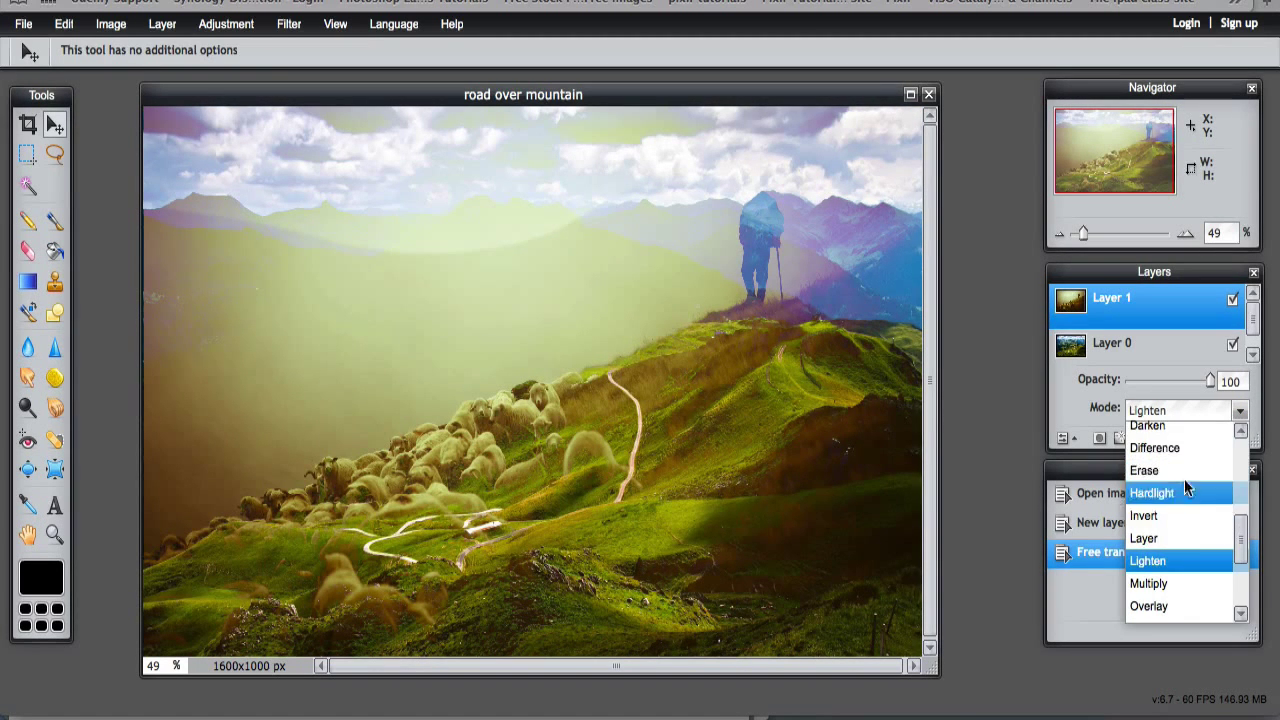
left_click(1154, 428)
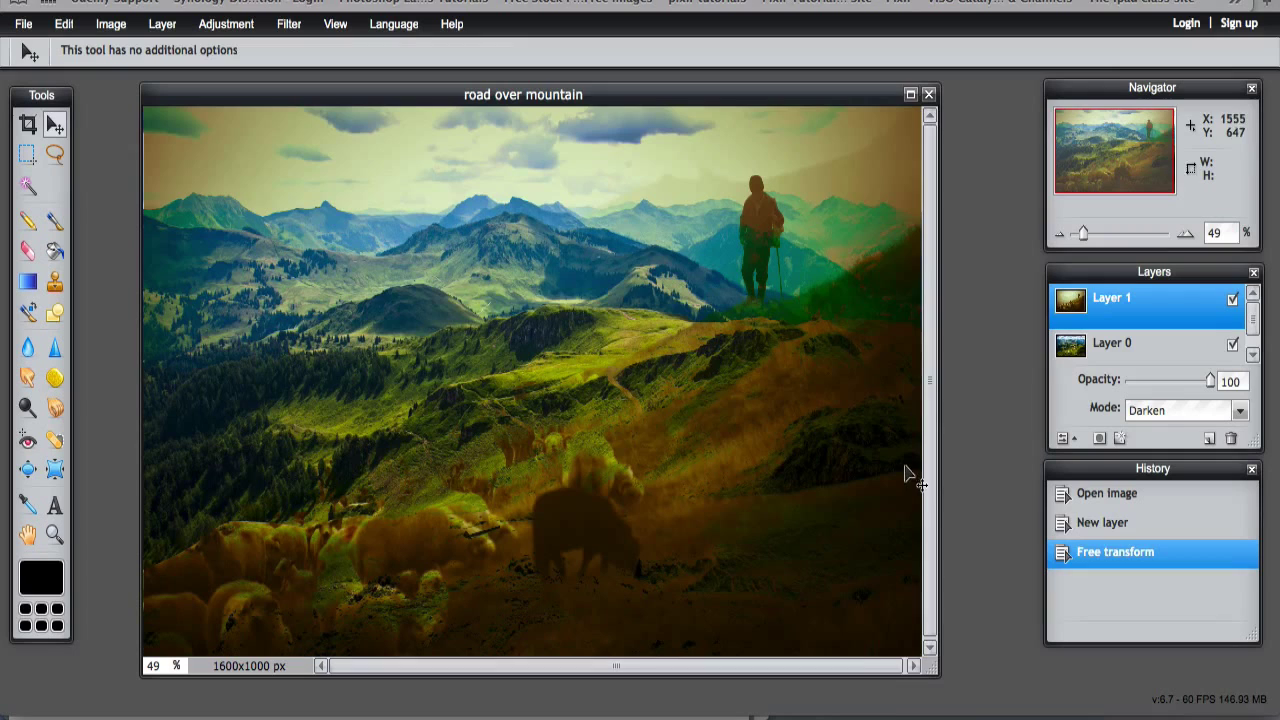
mouse_move(1202, 380)
left_mouse_down()
mouse_move(1174, 379)
mouse_move(1214, 378)
left_mouse_up()
Step: Hide the sheep layer, apply the Hope filter to Layer 0, then show the sheep layer again
left_click(1233, 302)
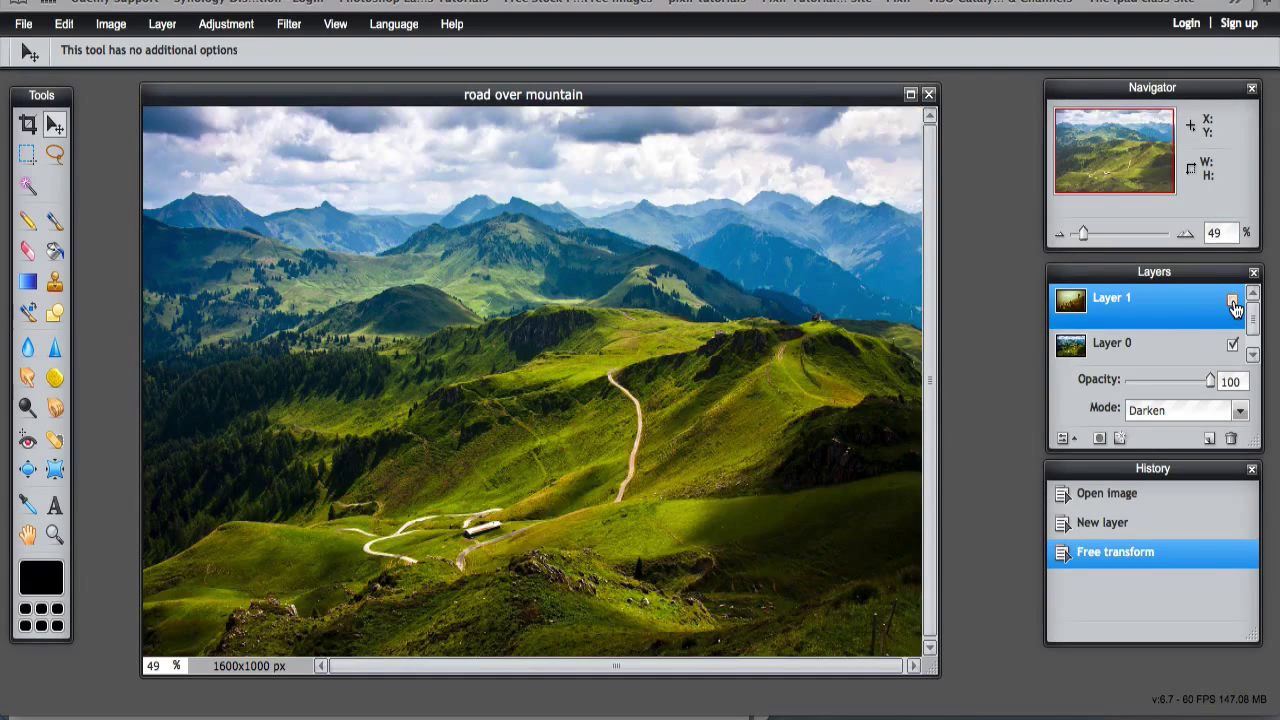
left_click(1111, 356)
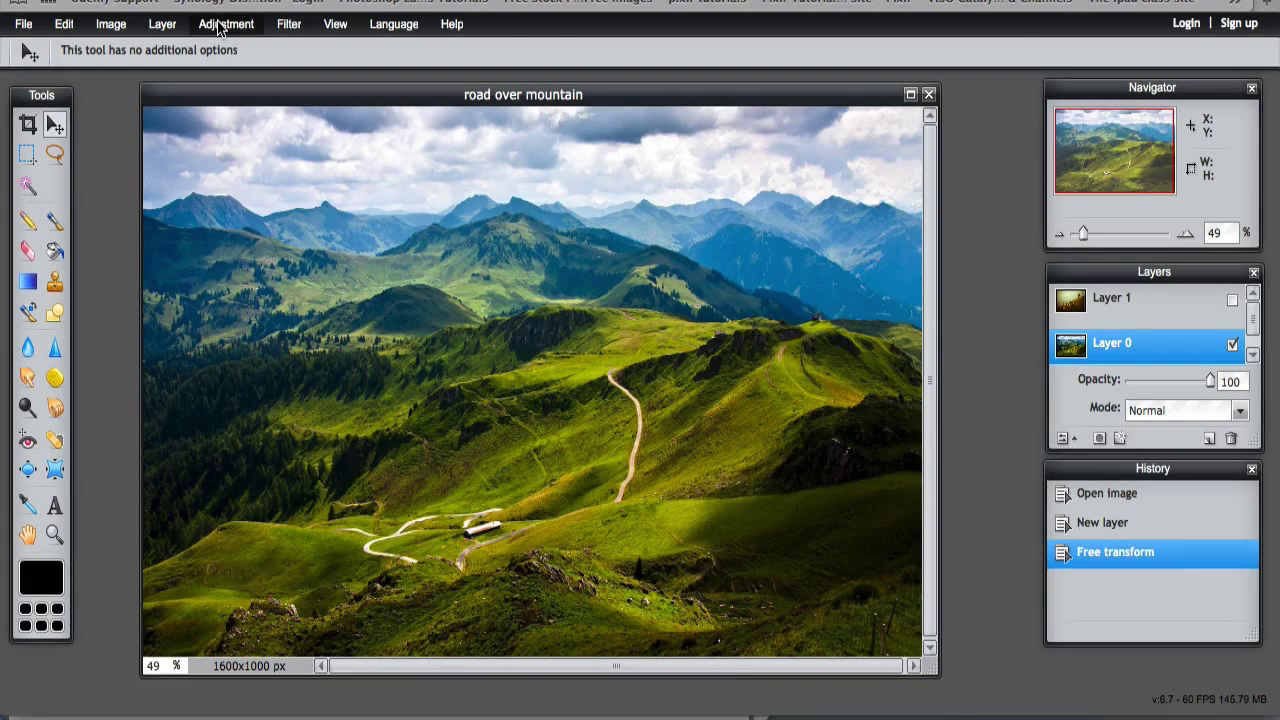
left_click(288, 24)
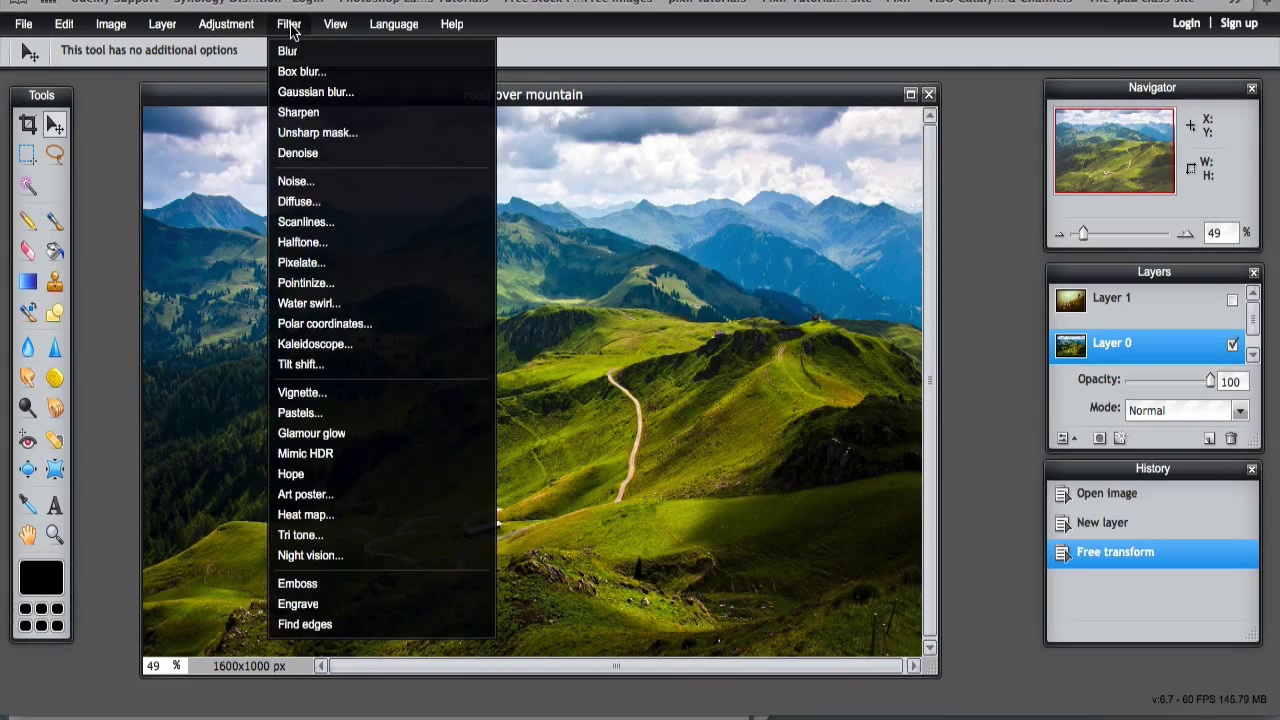
left_click(300, 474)
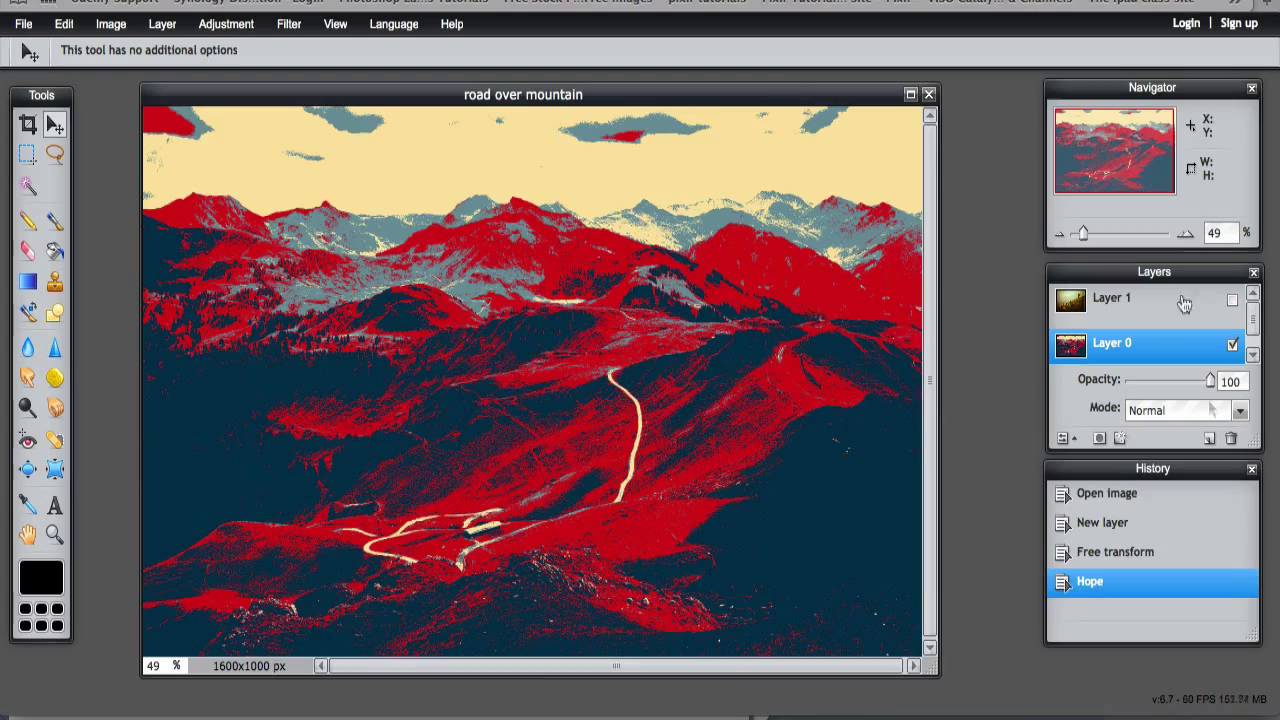
left_click(1233, 300)
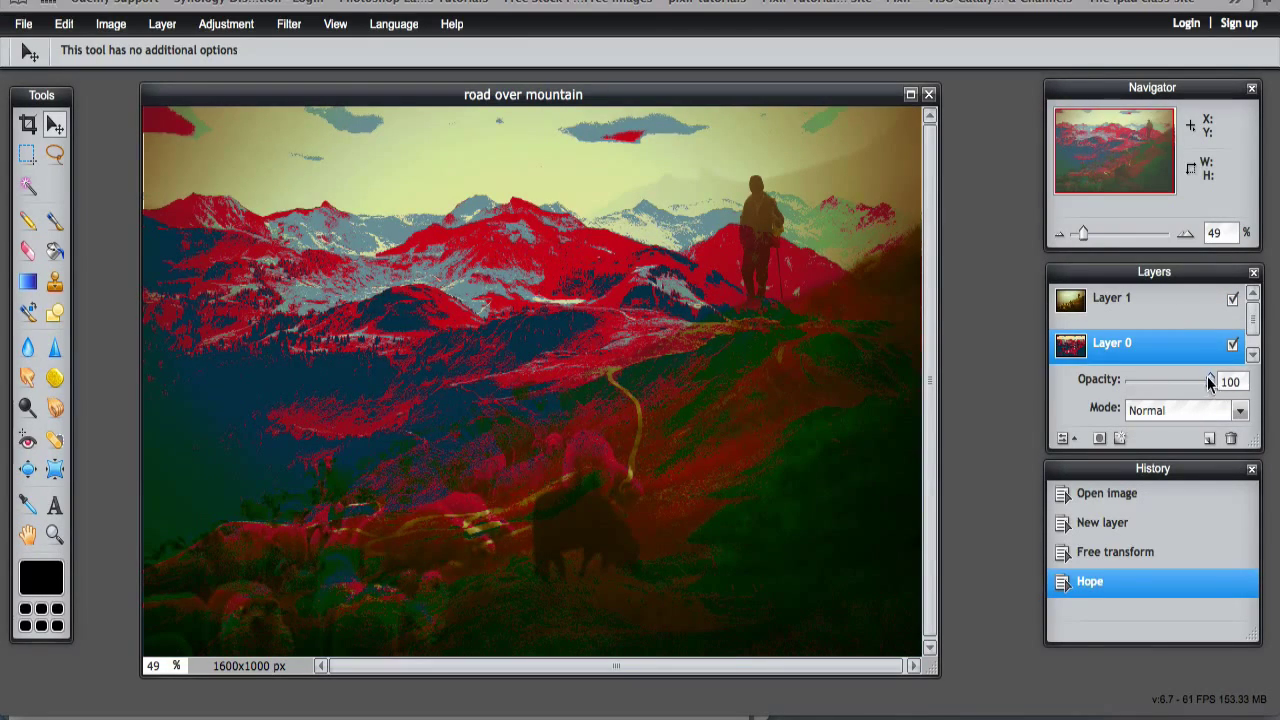
Step: Lower the mountain road layer's saturation to -79 with Hue & Saturation
mouse_move(1207, 380)
left_mouse_down()
mouse_move(1180, 375)
mouse_move(1214, 376)
left_mouse_up()
left_click(237, 30)
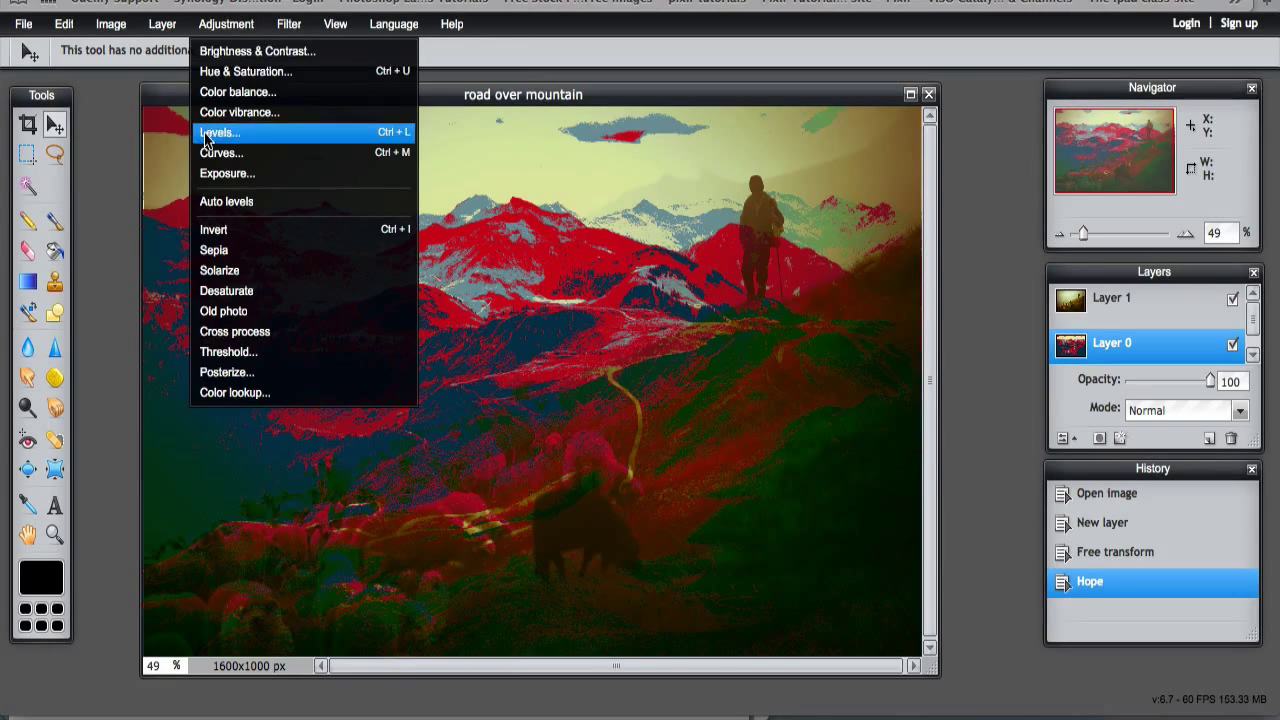
left_click(220, 72)
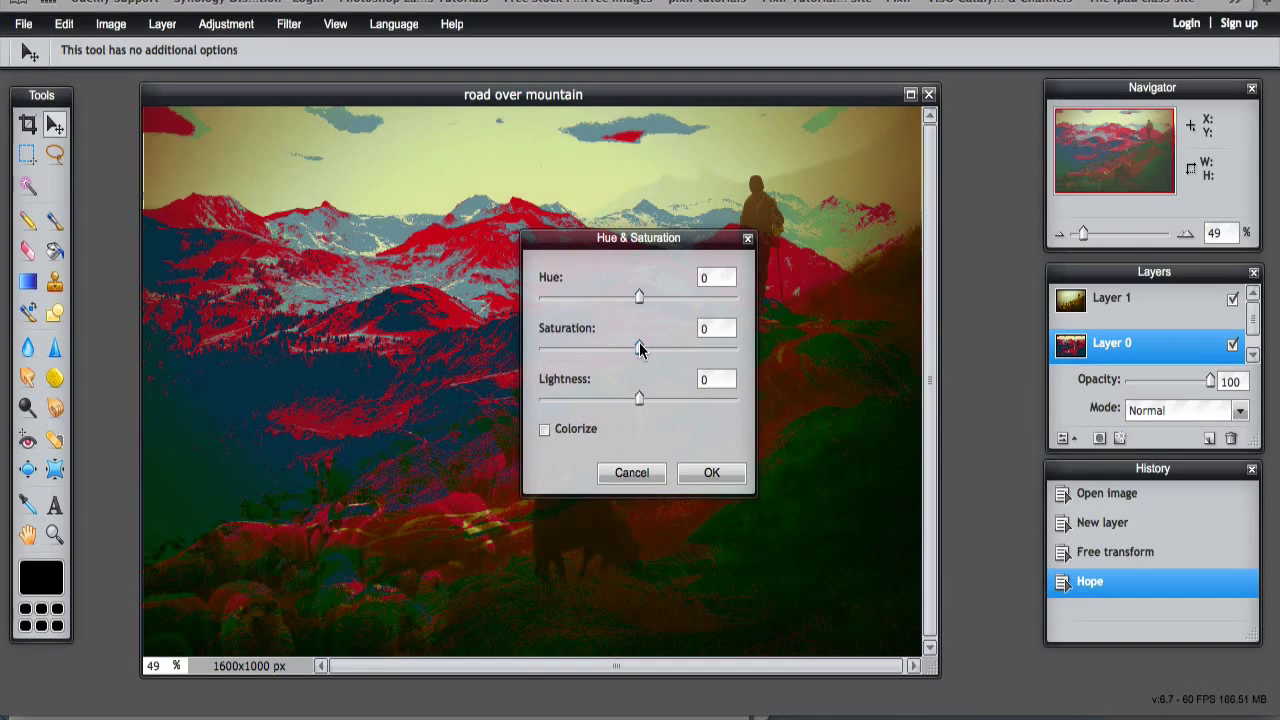
left_click_drag(638, 347, 559, 337)
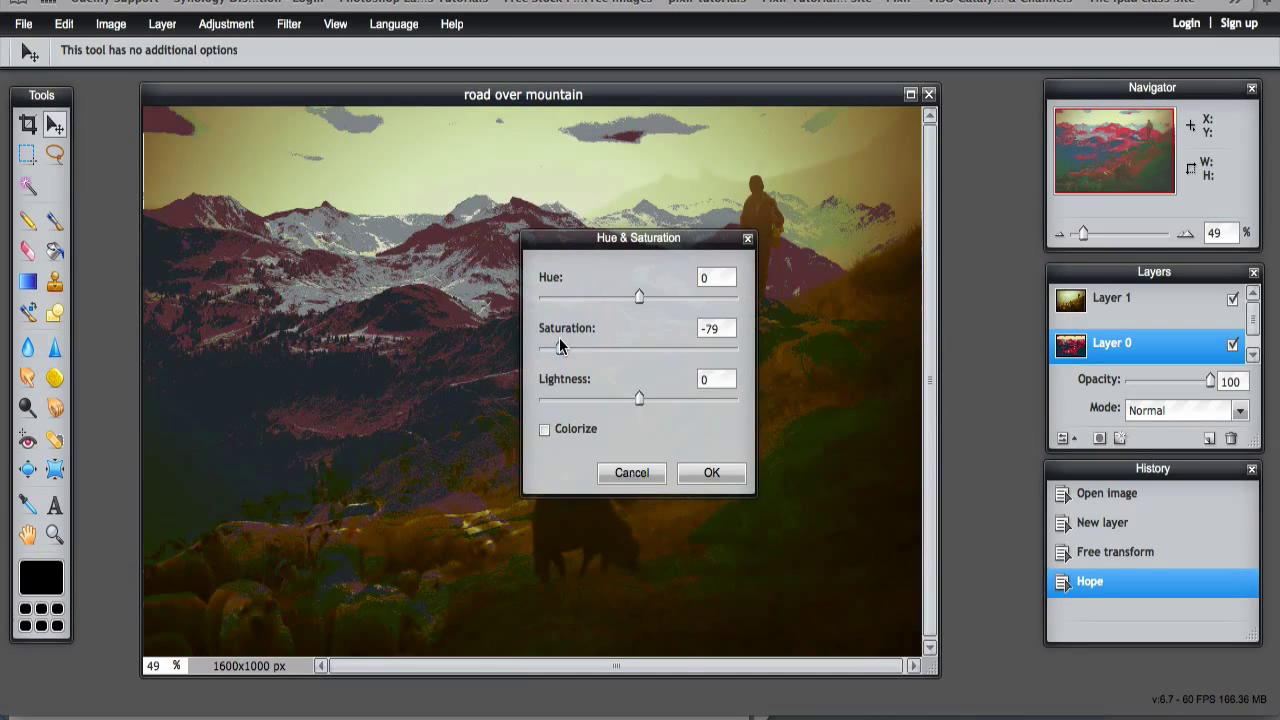
left_click(711, 472)
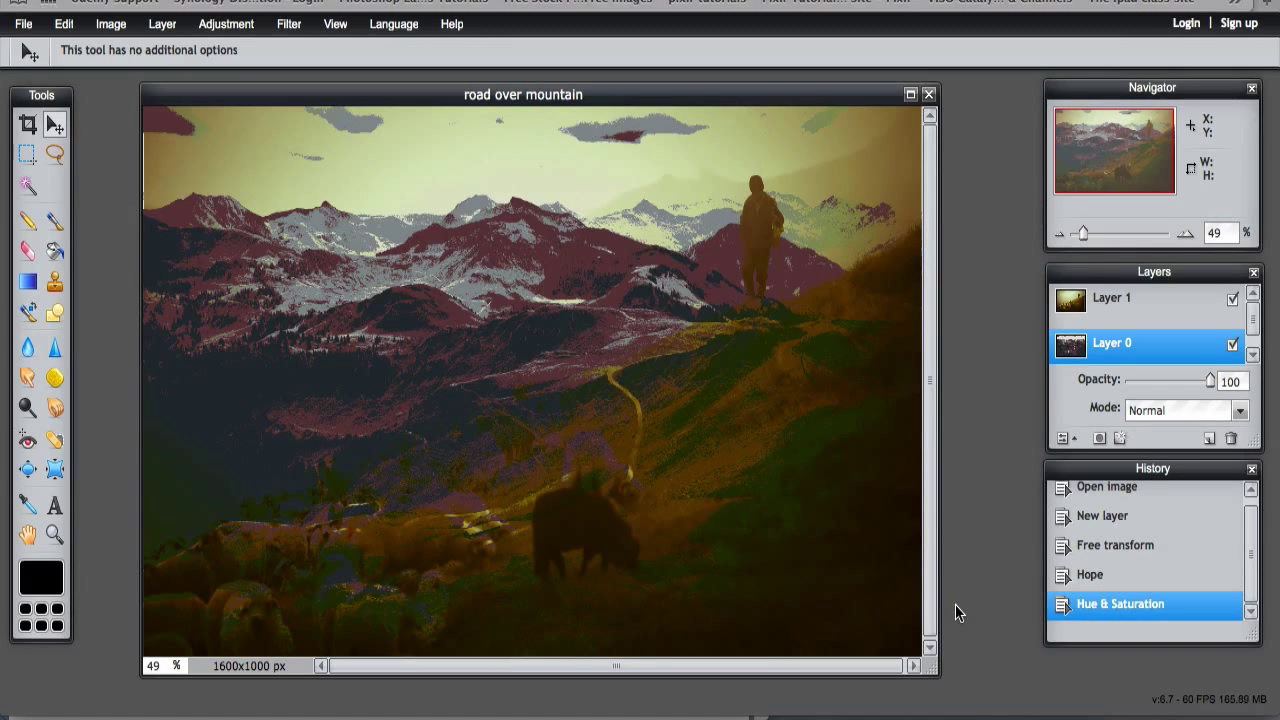
Step: Flatten the image so the sheep and road layers become a single Layer 0
left_click(162, 23)
left_click(165, 240)
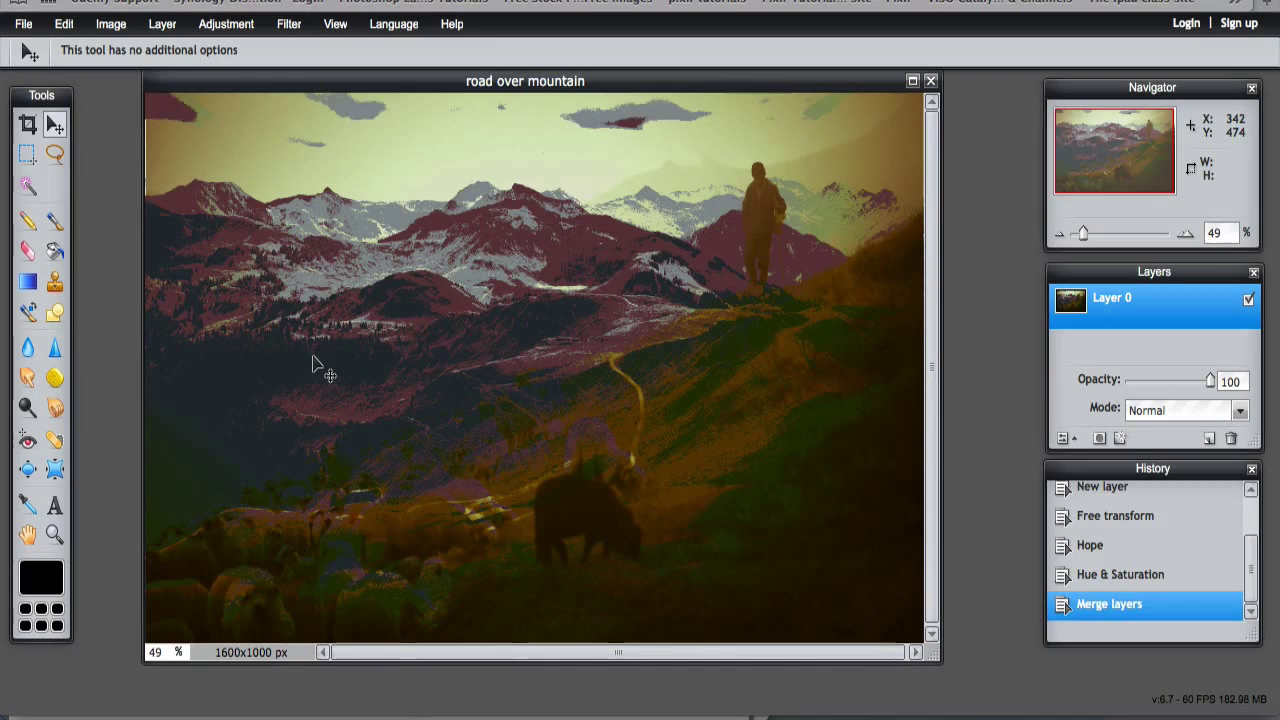
left_click(293, 30)
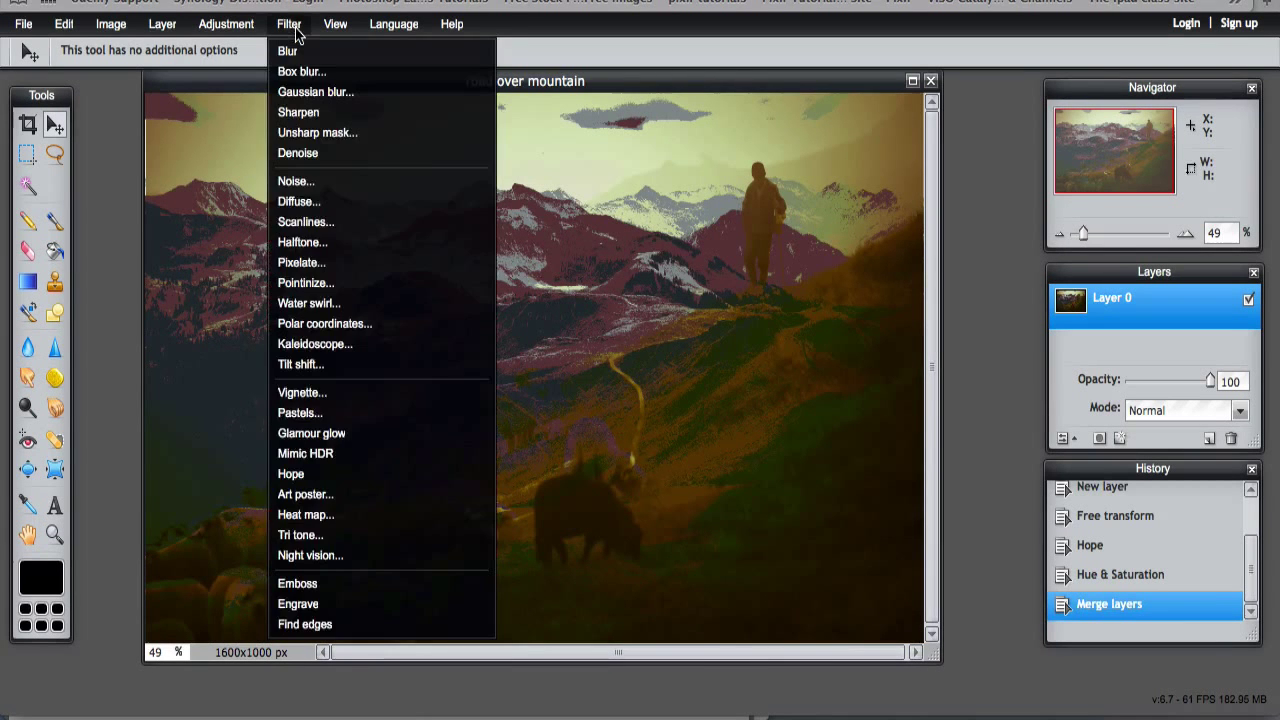
mouse_move(236, 36)
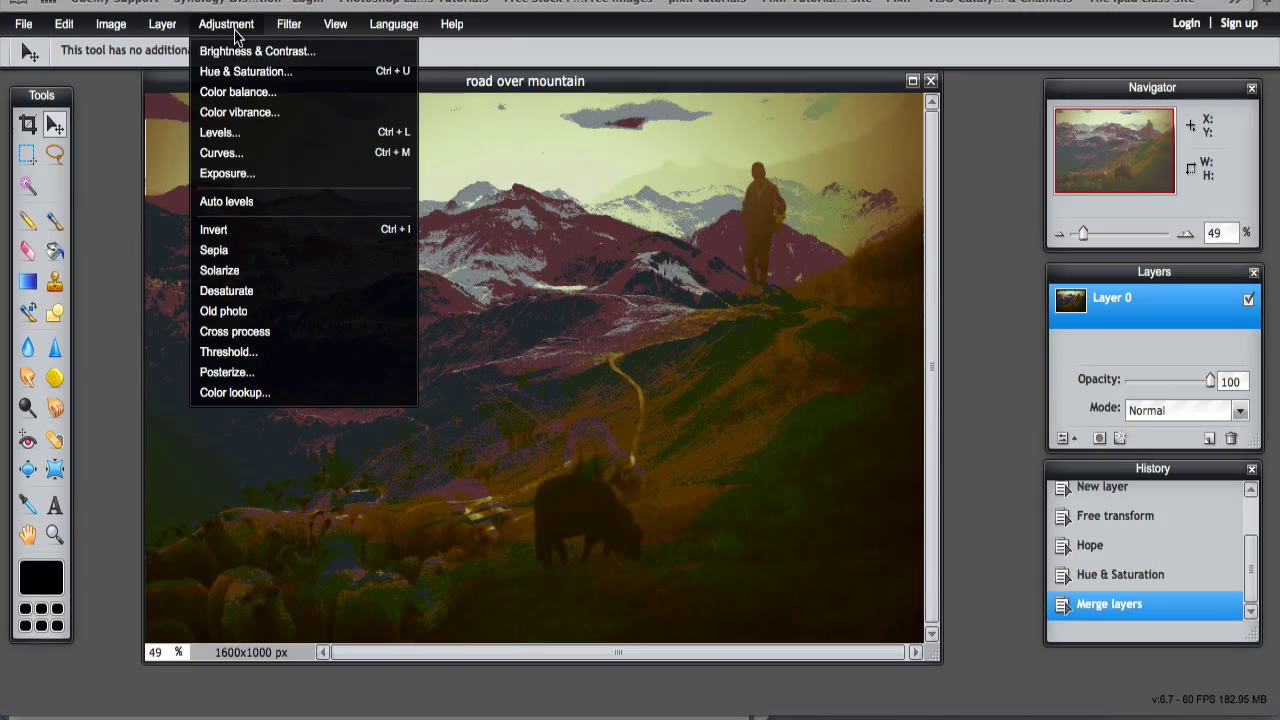